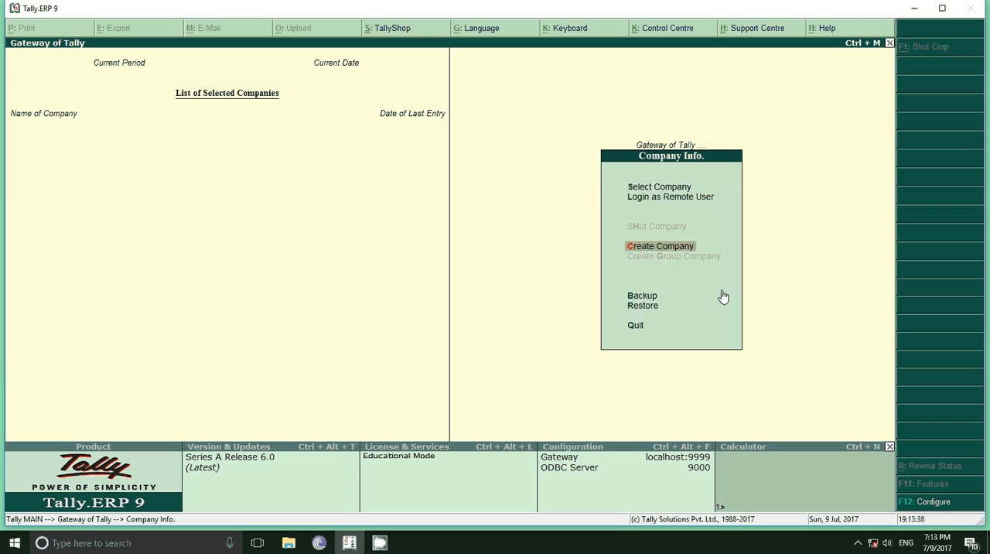
# Start creating a company named "My Small Soap", keeping the same mailing name, a blank address and India as the country
pyautogui.press('Return')
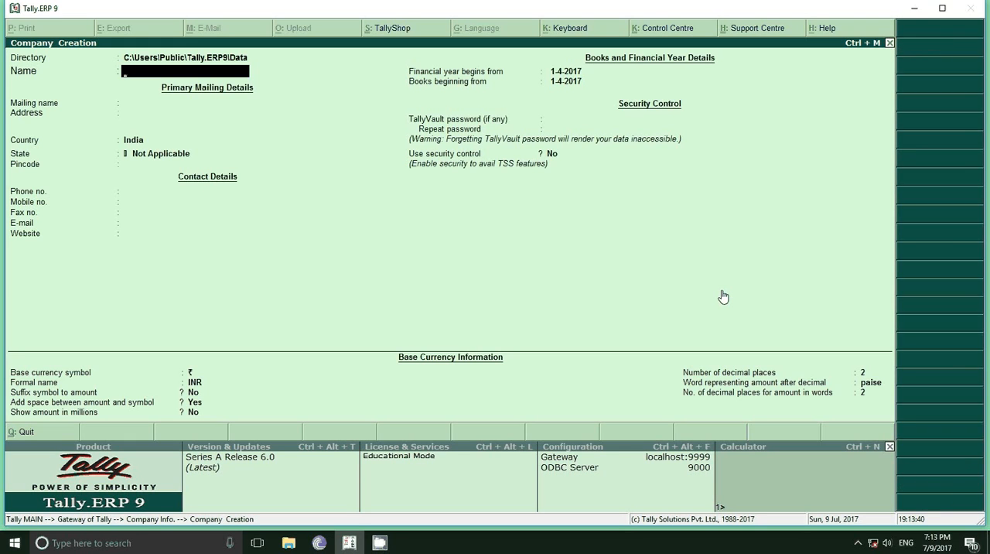
pyautogui.write('My Small Soap')
pyautogui.press('Return')
pyautogui.press('Return')
pyautogui.press('Return')
pyautogui.press('Return')
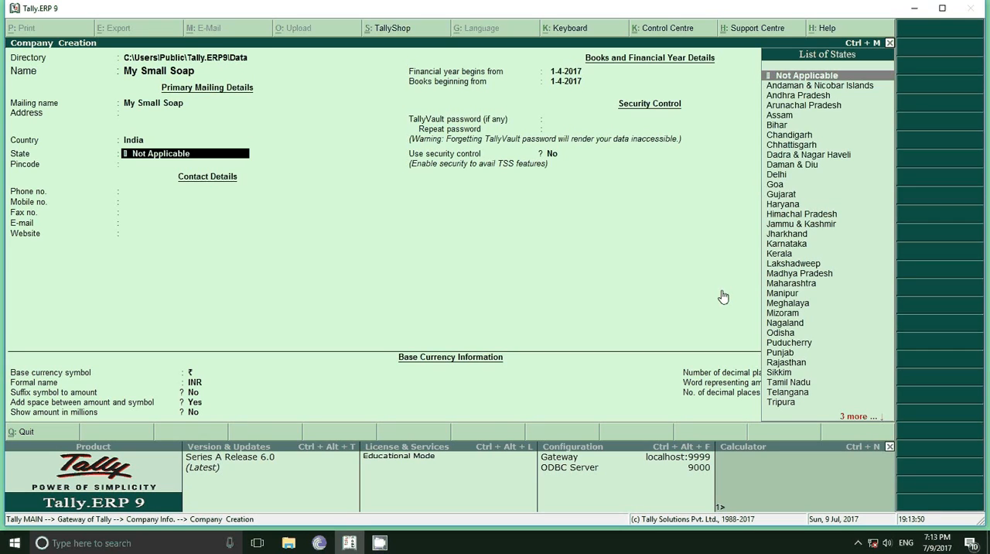
# Set the company's state to Odisha and leave the pincode and contact details blank
pyautogui.write('O')
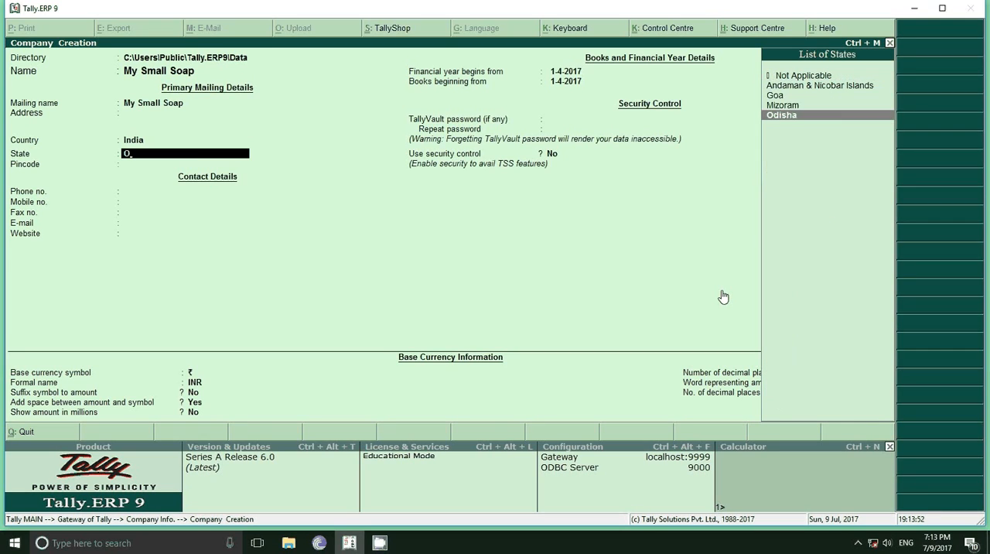
pyautogui.press('Return')
pyautogui.press('Return')
pyautogui.press('Return')
pyautogui.press('Return')
pyautogui.press('Return')
pyautogui.press('Return')
pyautogui.press('Return')
pyautogui.press('Return')
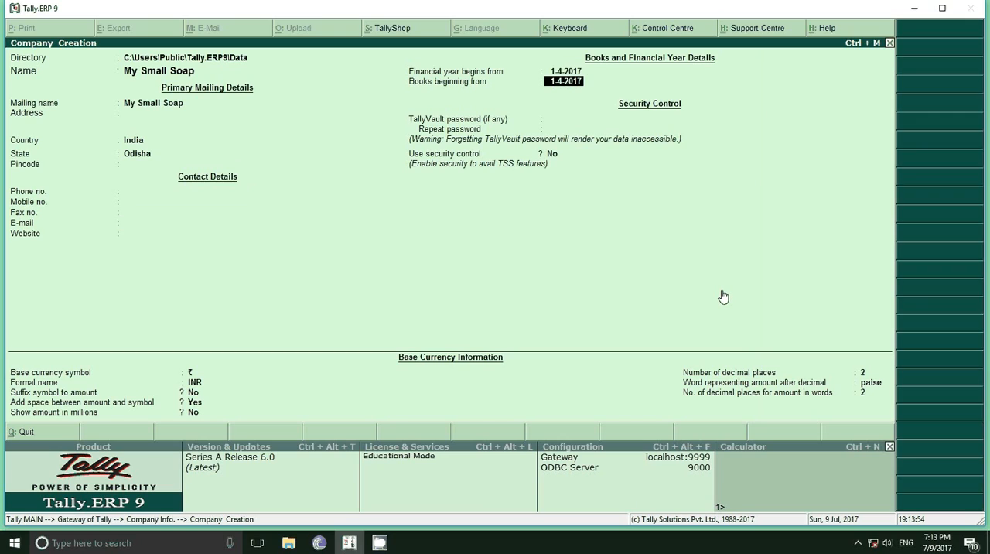
# Set the books beginning date to 1-7-2017 and leave the TallyVault password empty
pyautogui.press('Return')
pyautogui.press('Return')
pyautogui.press('BackSpace')
pyautogui.press('BackSpace')
pyautogui.write('1-7-2017')
pyautogui.press('Return')
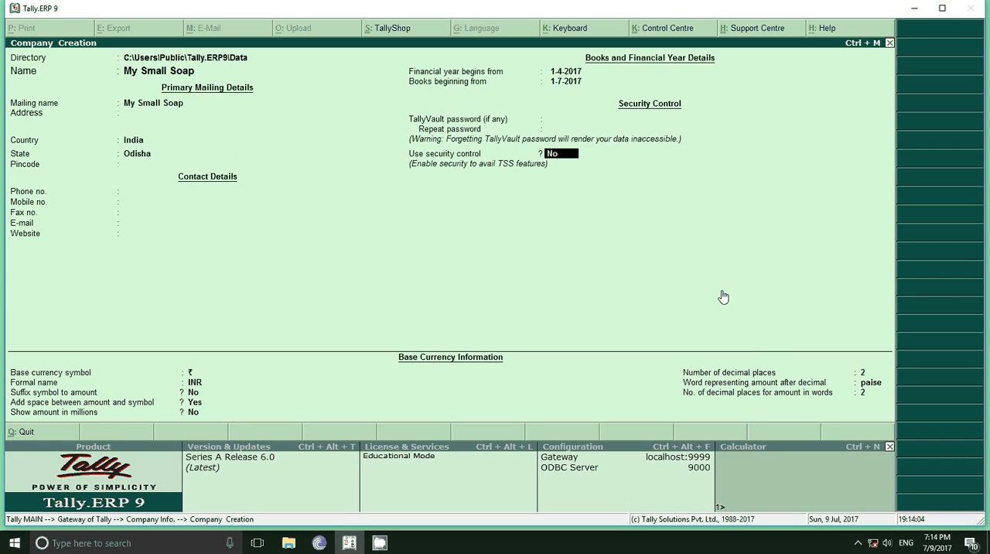
# Accept the company with security control set to No and default base currency details, and return to the Gateway of Tally
pyautogui.press('Return')
pyautogui.press('Return')
pyautogui.press('Return')
pyautogui.press('Return')
pyautogui.press('Return')
pyautogui.press('Return')
pyautogui.press('Return')
pyautogui.press('Return')
pyautogui.press('Return')
pyautogui.press('Return')
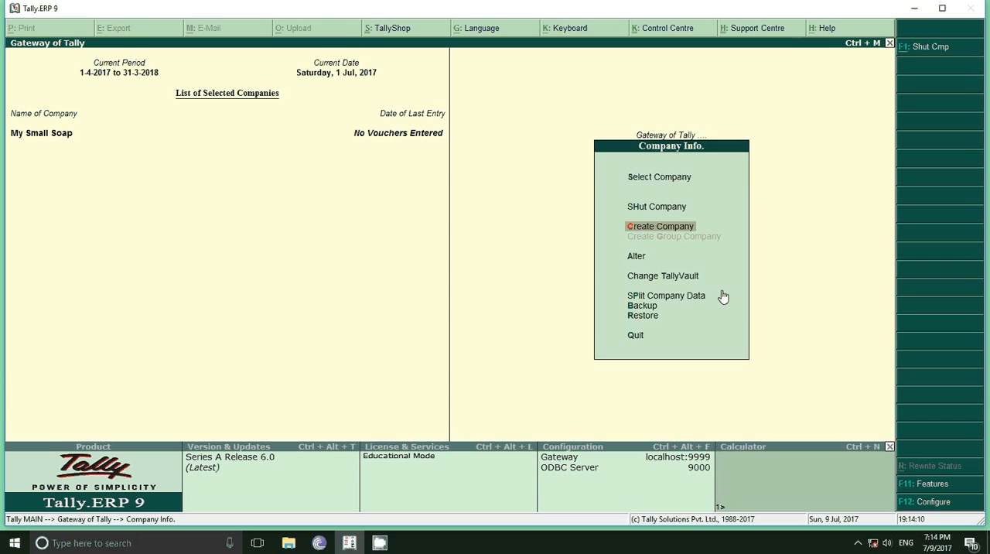
pyautogui.press('Escape')
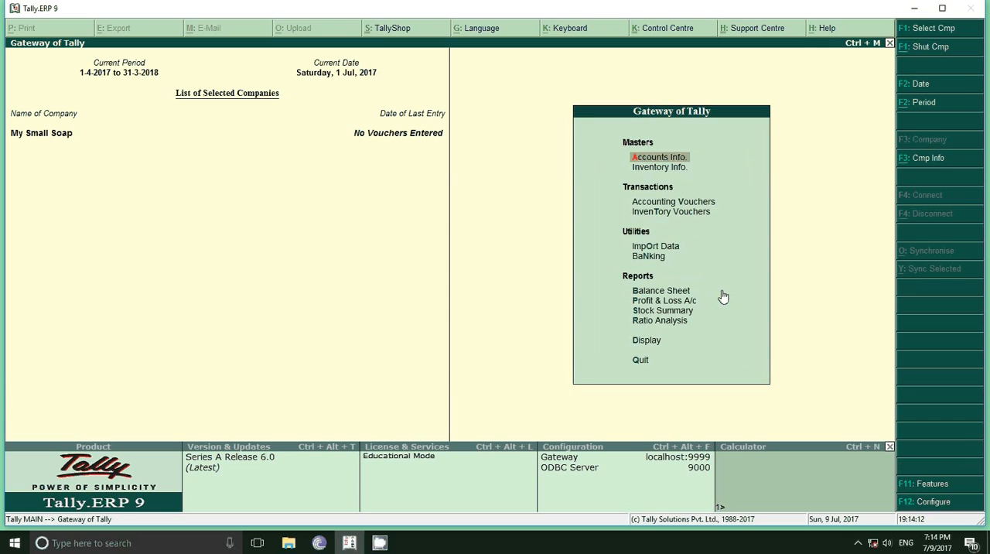
# Create a stock group named Soap under Primary, with item quantities not added
pyautogui.press('i')
pyautogui.press('Return')
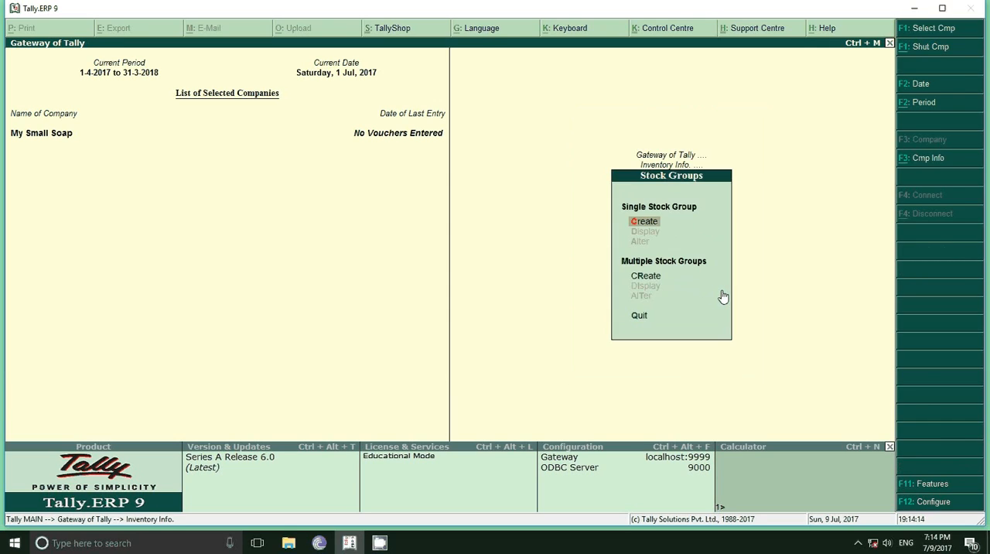
pyautogui.press('Return')
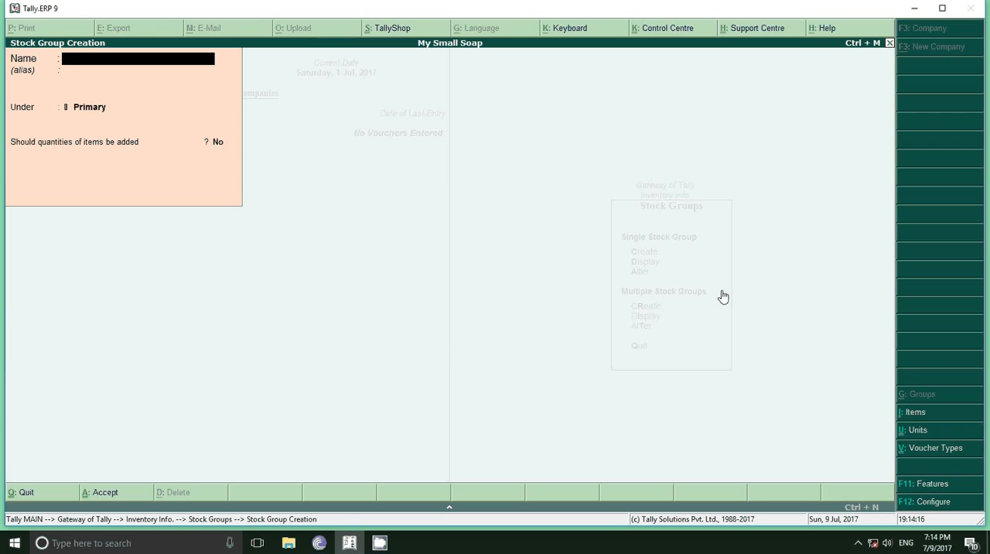
pyautogui.write('W')
pyautogui.press('BackSpace')
pyautogui.write('Soap')
pyautogui.press('Return')
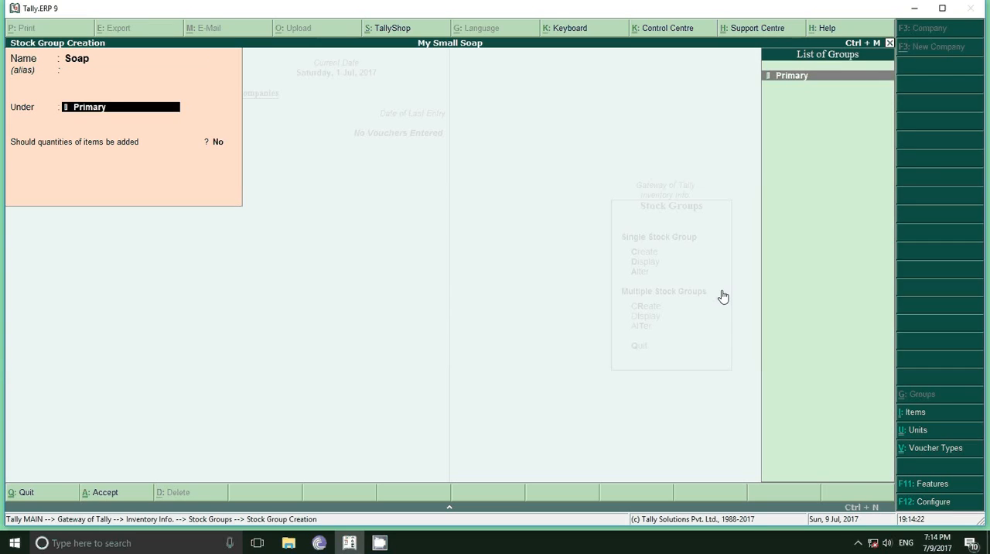
pyautogui.press('Return')
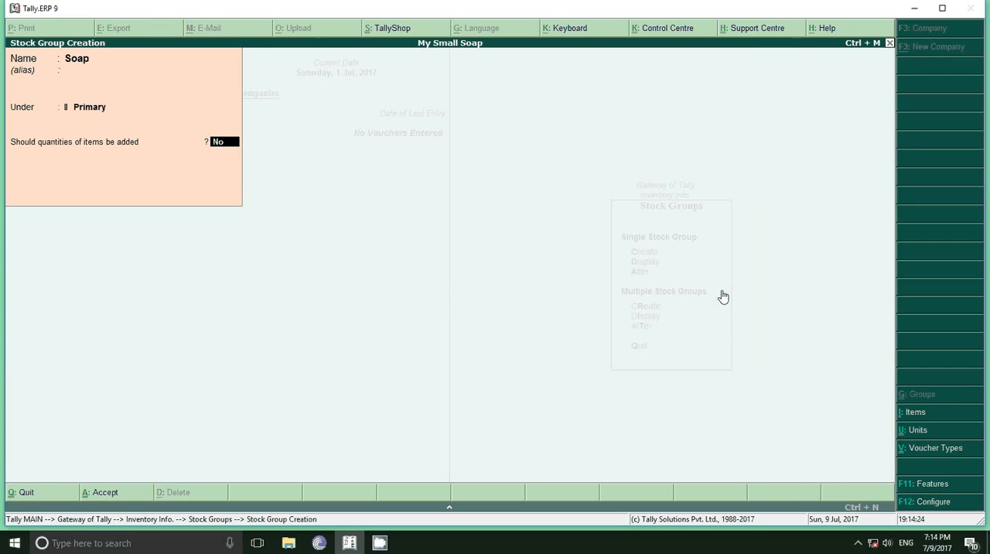
pyautogui.press('Return')
pyautogui.press('Return')
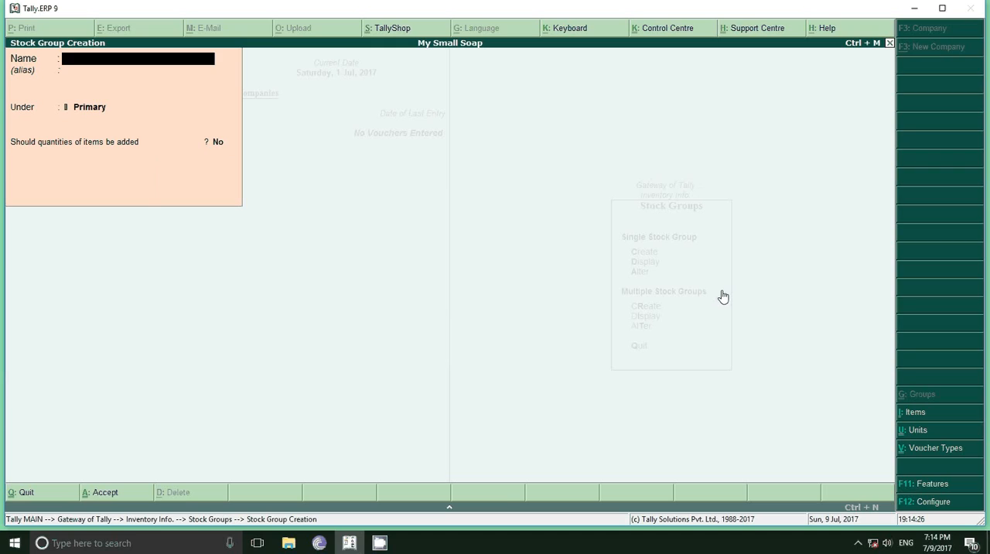
# Create a second stock group named Cream under Primary and leave stock group creation
pyautogui.write('Cream')
pyautogui.press('Return')
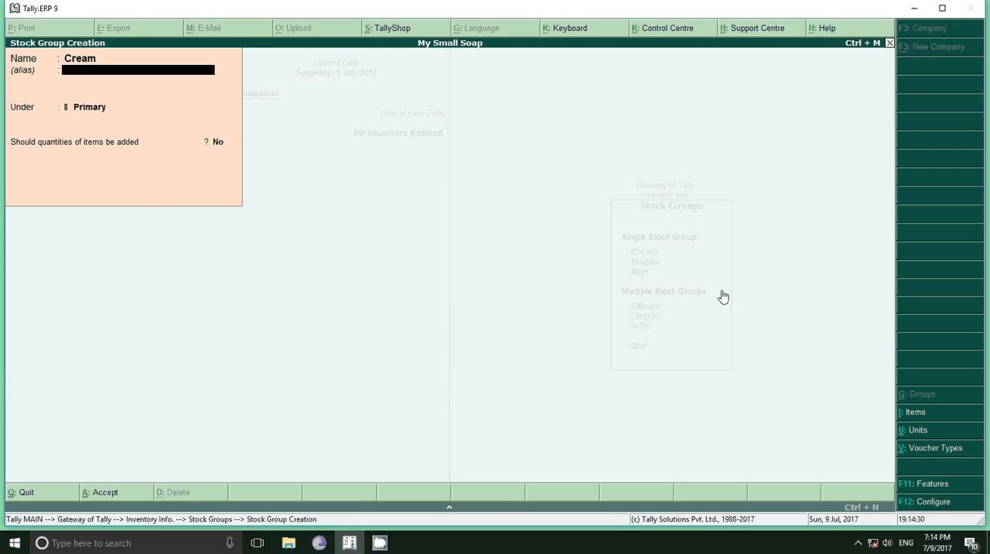
pyautogui.press('Return')
pyautogui.press('Return')
pyautogui.press('Return')
pyautogui.press('Return')
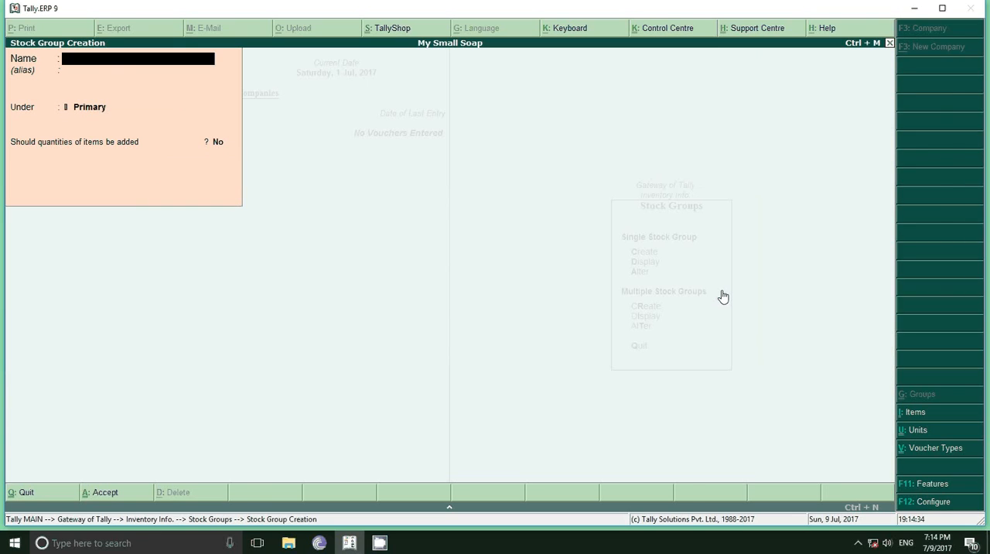
pyautogui.press('Escape')
pyautogui.press('Escape')
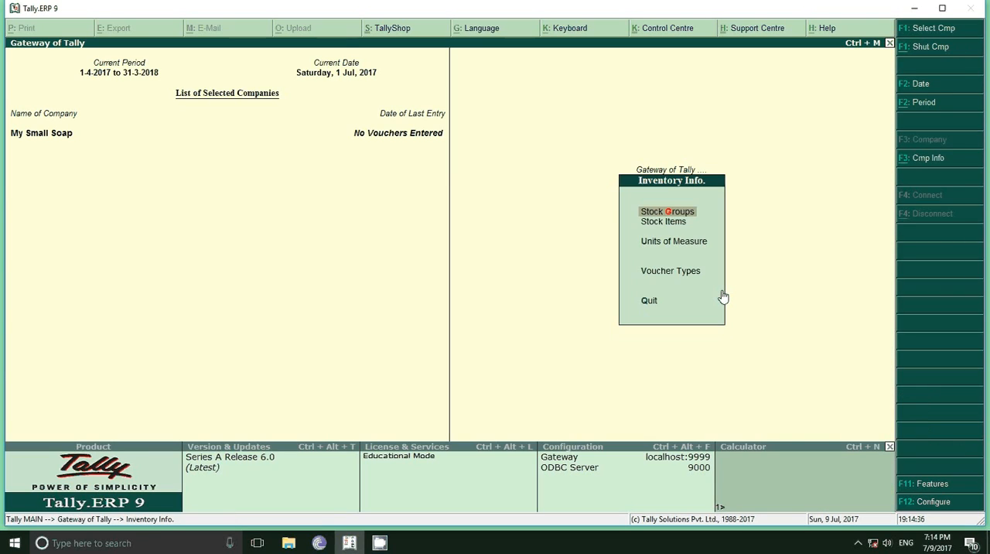
# Start a single stock item named Lux and place it under the Soap group
pyautogui.press('Down')
pyautogui.press('Return')
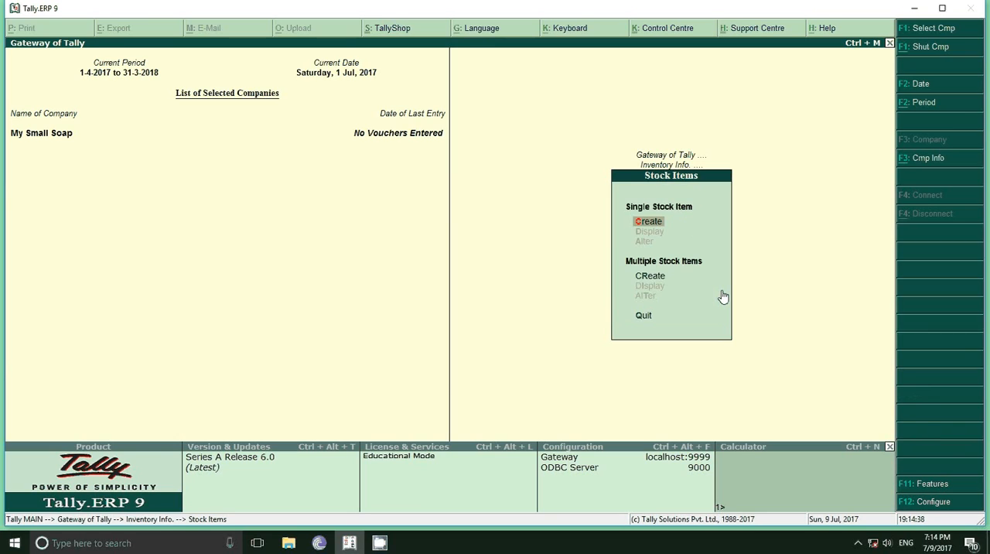
pyautogui.press('Return')
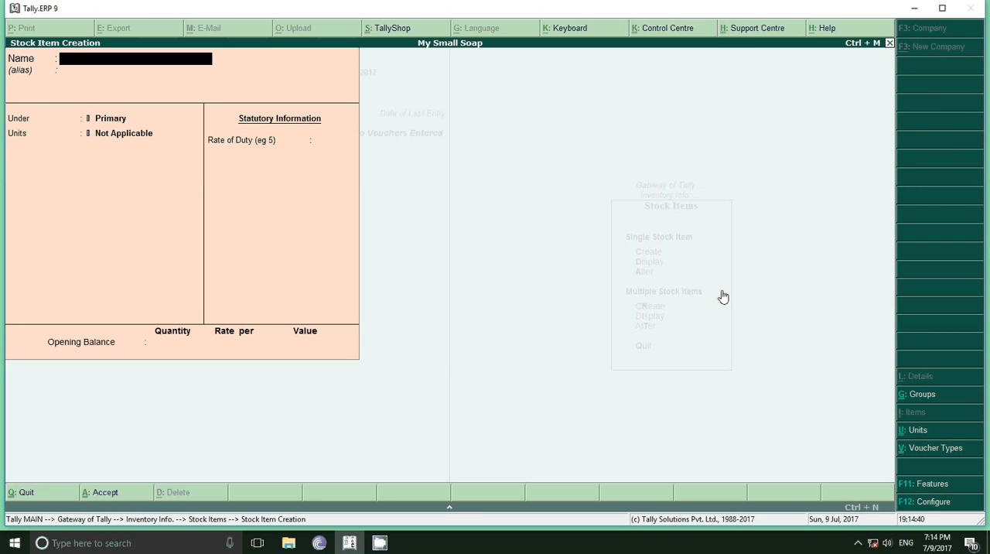
pyautogui.write('Lux')
pyautogui.press('Return')
pyautogui.press('Return')
pyautogui.press('Down')
pyautogui.press('Down')
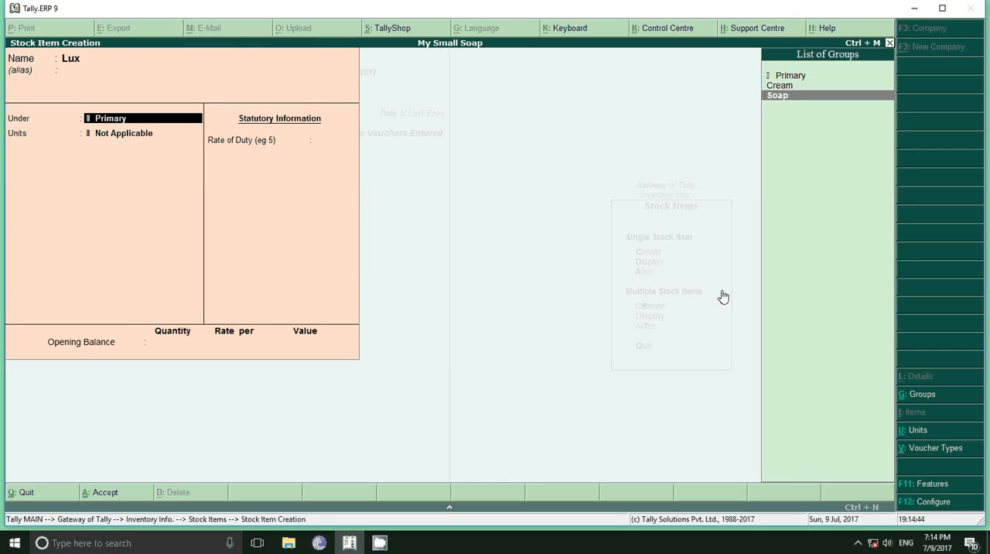
pyautogui.press('Return')
# Create a simple unit pcs with 0 decimal places for Lux and save the item without an opening balance
pyautogui.hotkey('alt', 'c')
pyautogui.write('pcs')
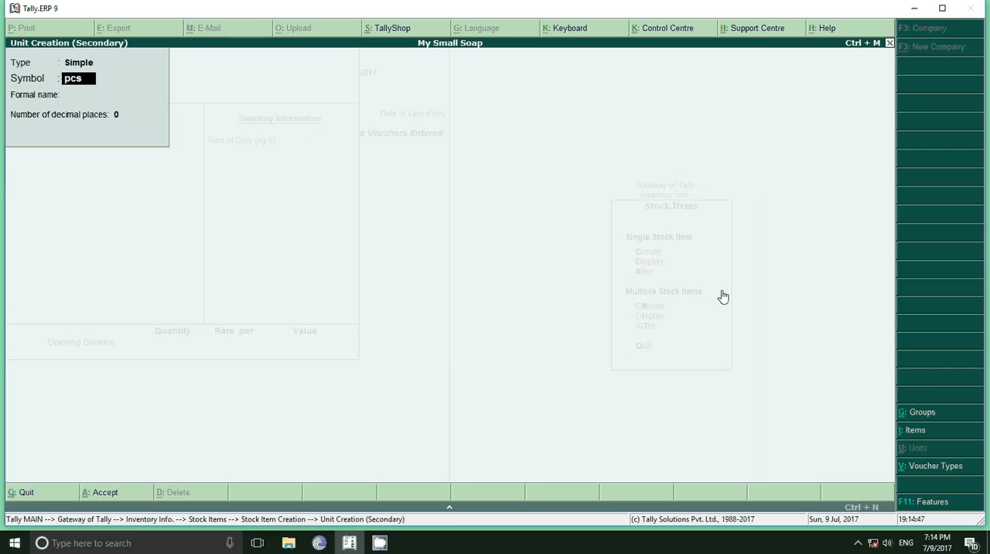
pyautogui.press('Return')
pyautogui.press('Return')
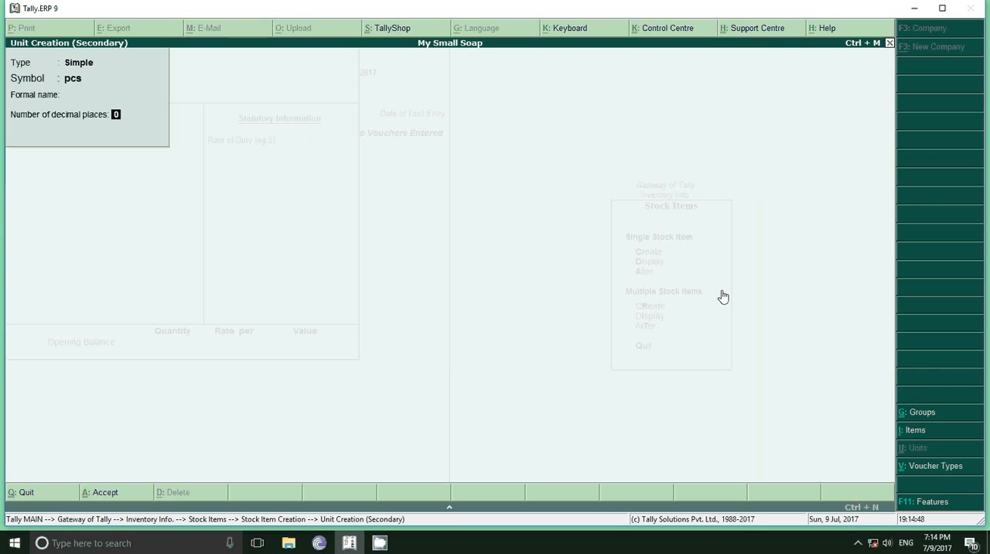
pyautogui.press('Return')
pyautogui.press('Return')
pyautogui.press('Return')
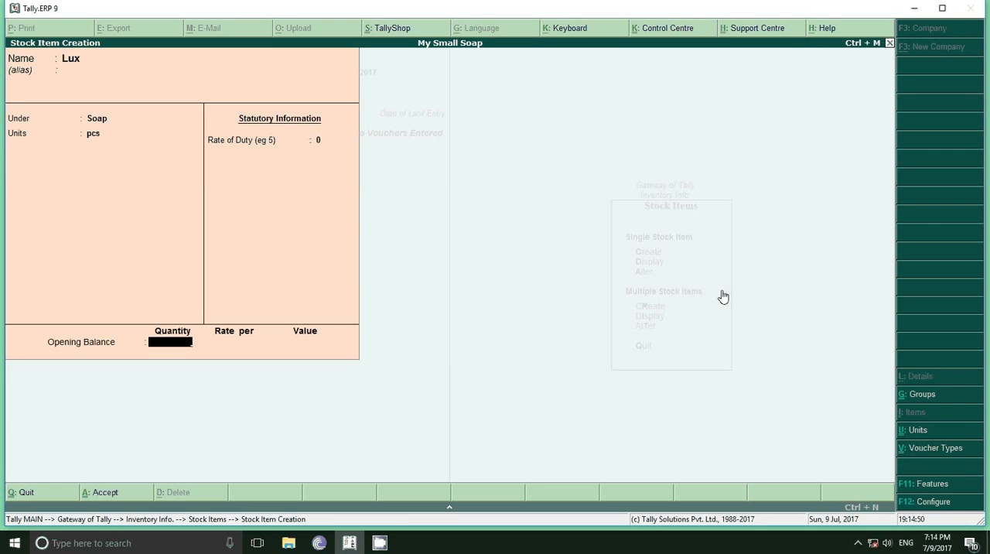
pyautogui.press('Return')
pyautogui.press('Return')
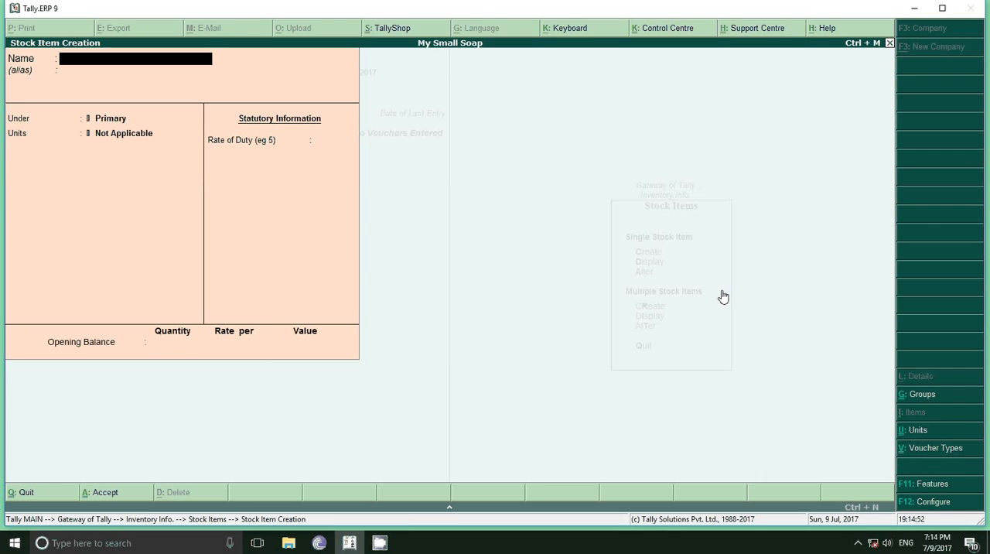
# Create a stock item named Nirma under the Soap group
pyautogui.write('Nirma')
pyautogui.press('Return')
pyautogui.press('Down')
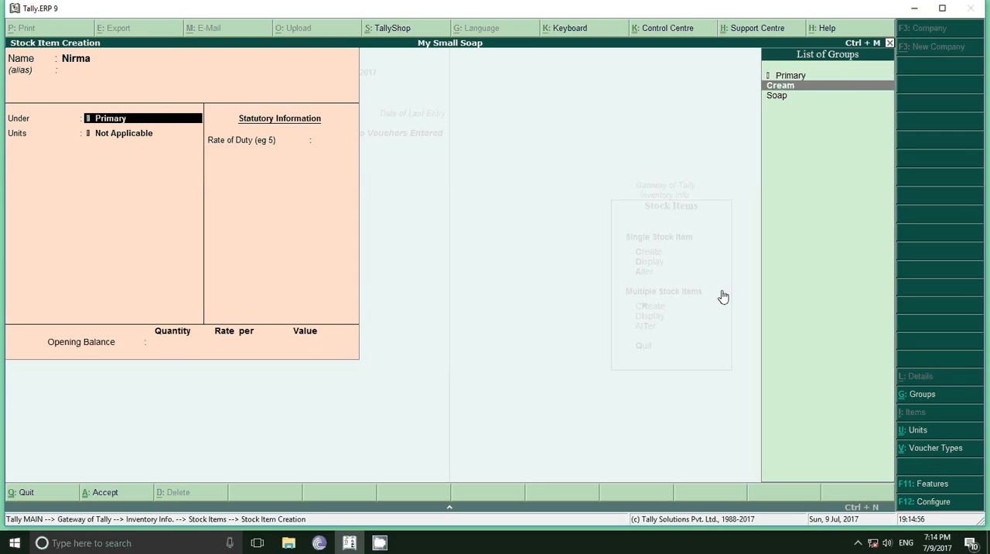
pyautogui.press('Down')
pyautogui.press('Return')
pyautogui.press('Down')
pyautogui.press('Return')
pyautogui.press('Return')
pyautogui.press('Return')
pyautogui.press('Escape')
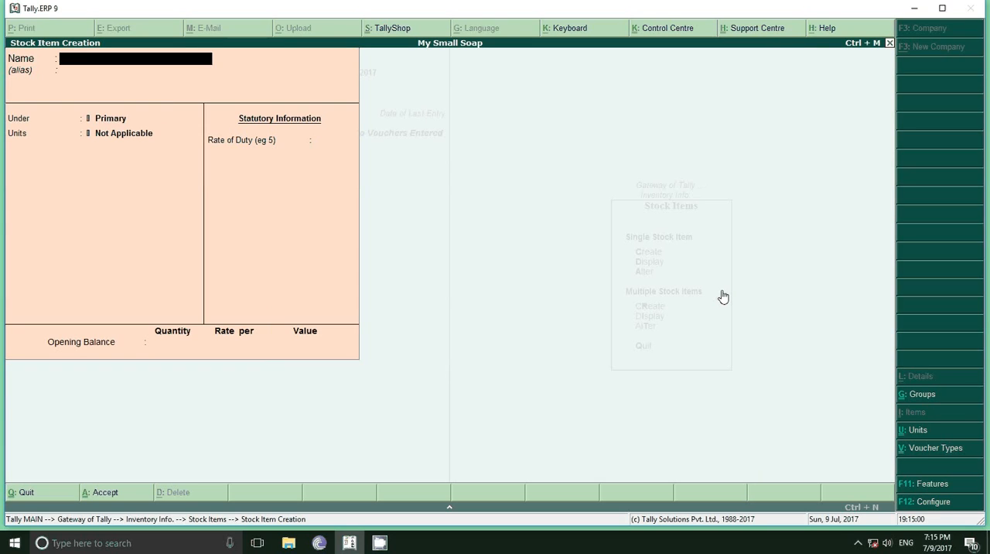
# Create a stock item named Lovely under the Cream group, measured in pcs, without an opening balance
pyautogui.write('Lovely')
pyautogui.press('Return')
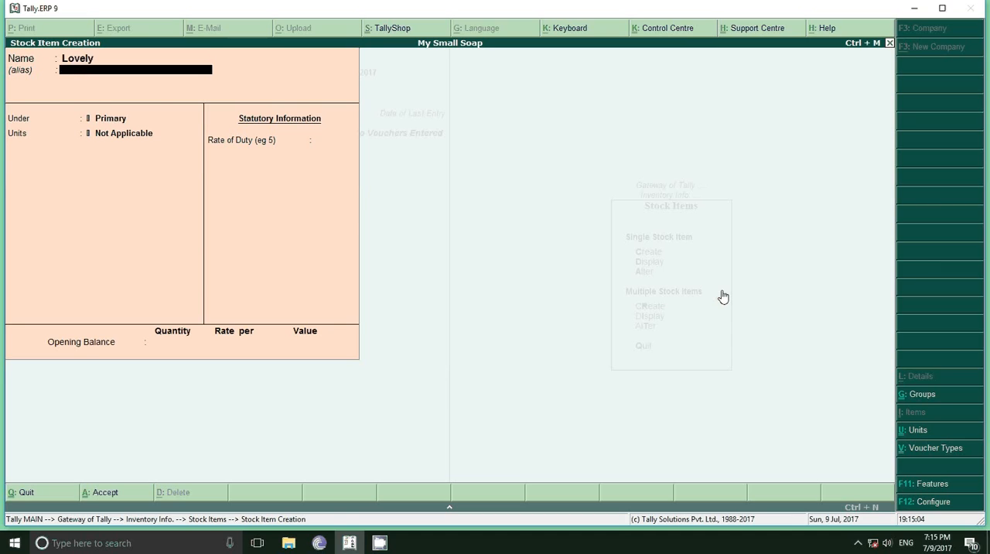
pyautogui.press('Return')
pyautogui.press('Return')
pyautogui.press('BackSpace')
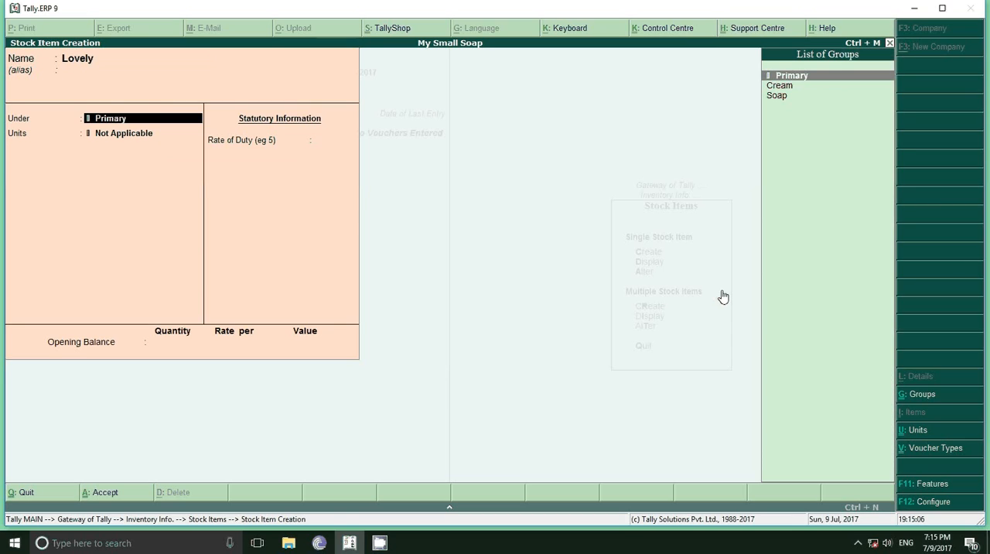
pyautogui.press('Down')
pyautogui.press('Return')
pyautogui.press('Down')
pyautogui.press('Return')
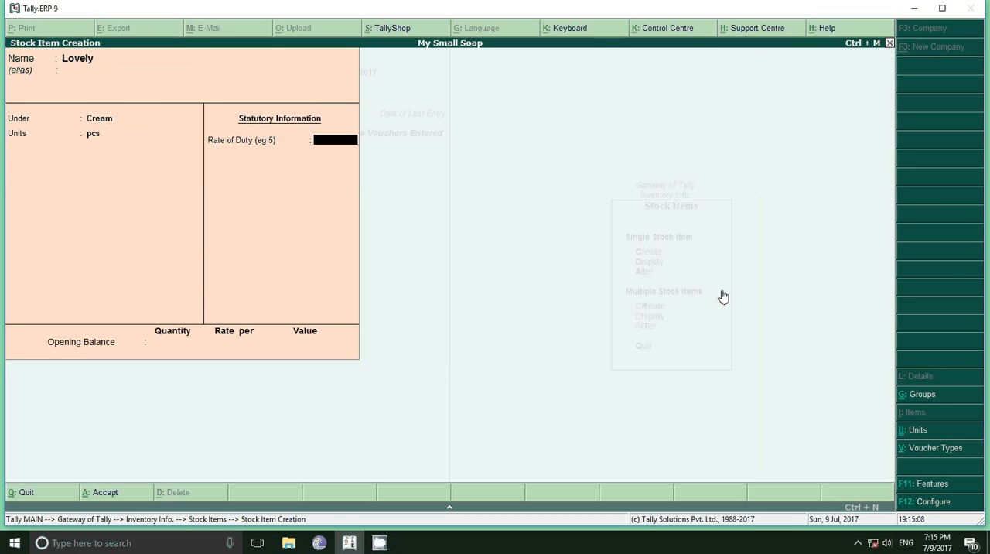
pyautogui.press('Return')
pyautogui.press('Return')
pyautogui.press('Return')
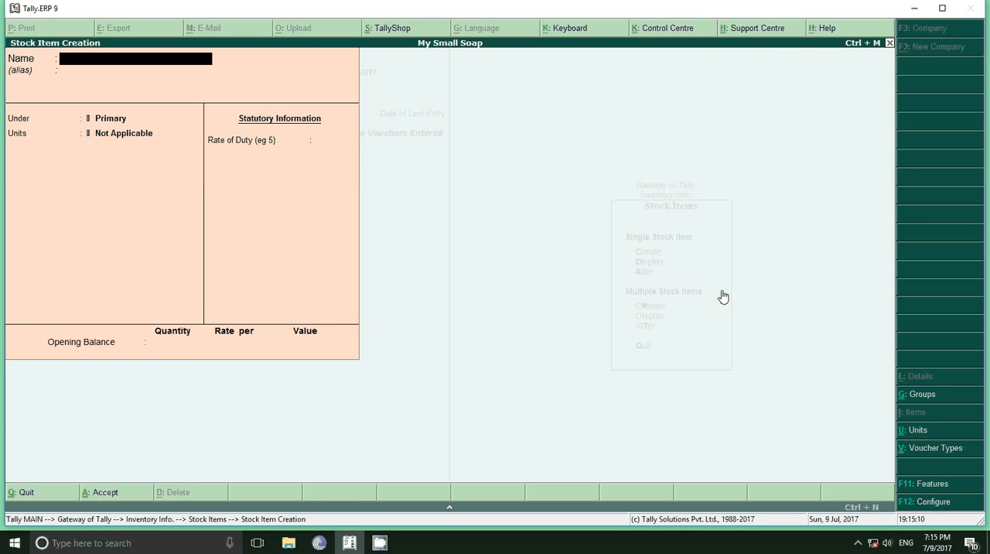
# Create a stock item named Vico under the Cream group in pcs and return to the Gateway of Tally
pyautogui.write('Vico')
pyautogui.press('Return')
pyautogui.press('Return')
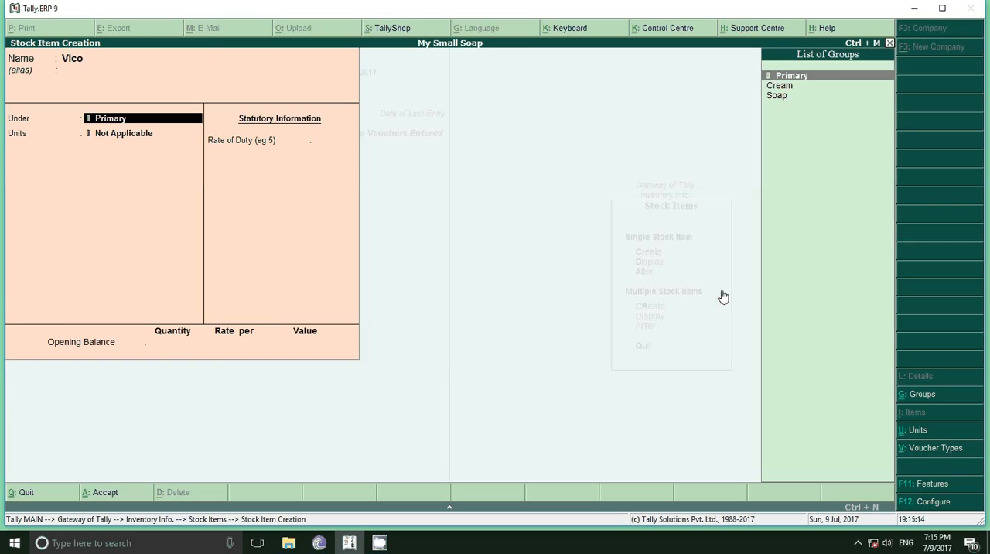
pyautogui.press('Down')
pyautogui.press('Return')
pyautogui.press('Down')
pyautogui.press('Return')
pyautogui.press('Return')
pyautogui.press('Return')
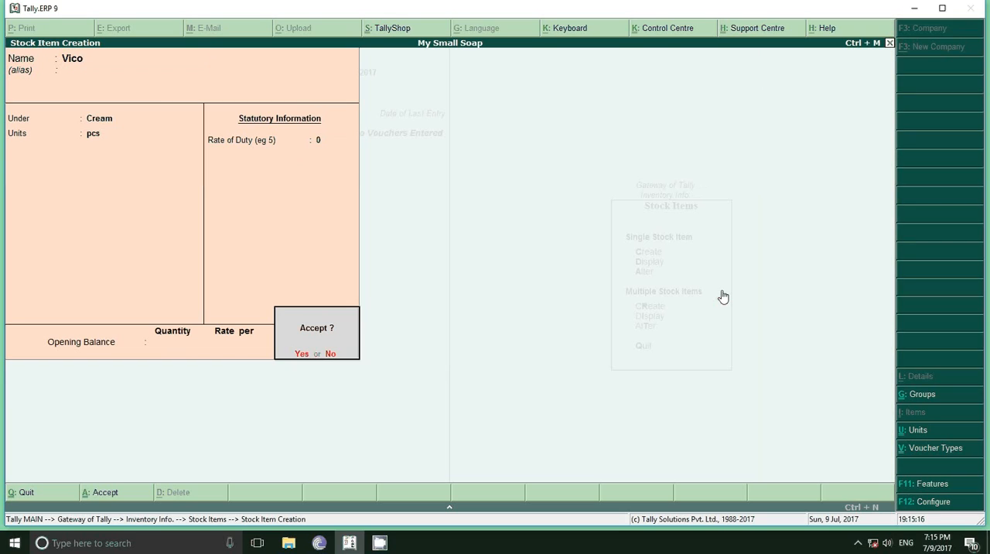
pyautogui.press('Return')
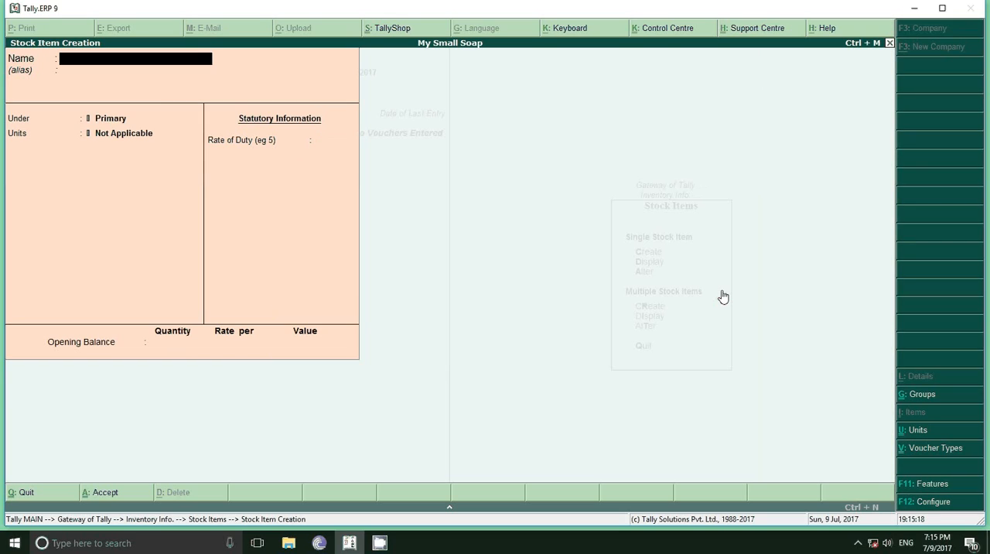
pyautogui.press('Escape')
pyautogui.press('Return')
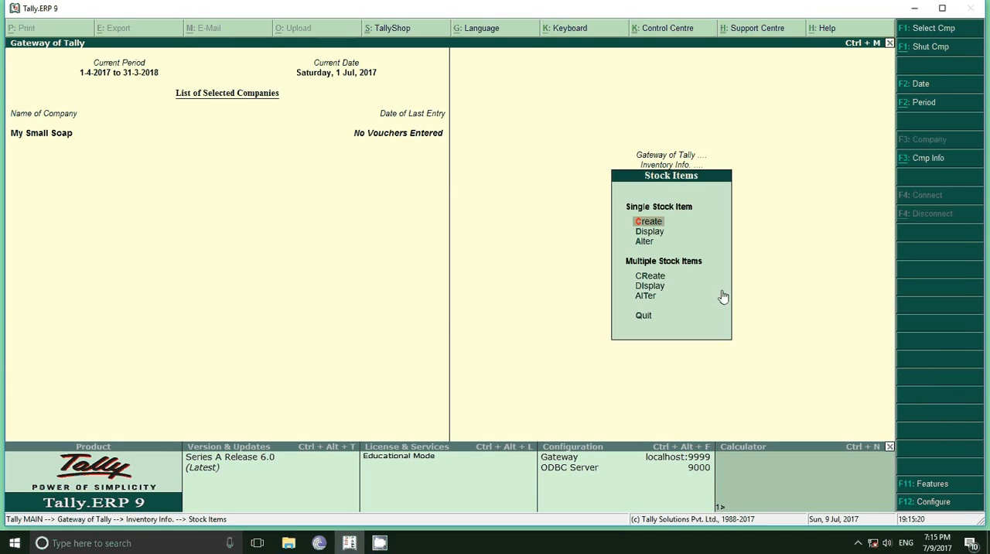
pyautogui.press('Escape')
pyautogui.press('Escape')
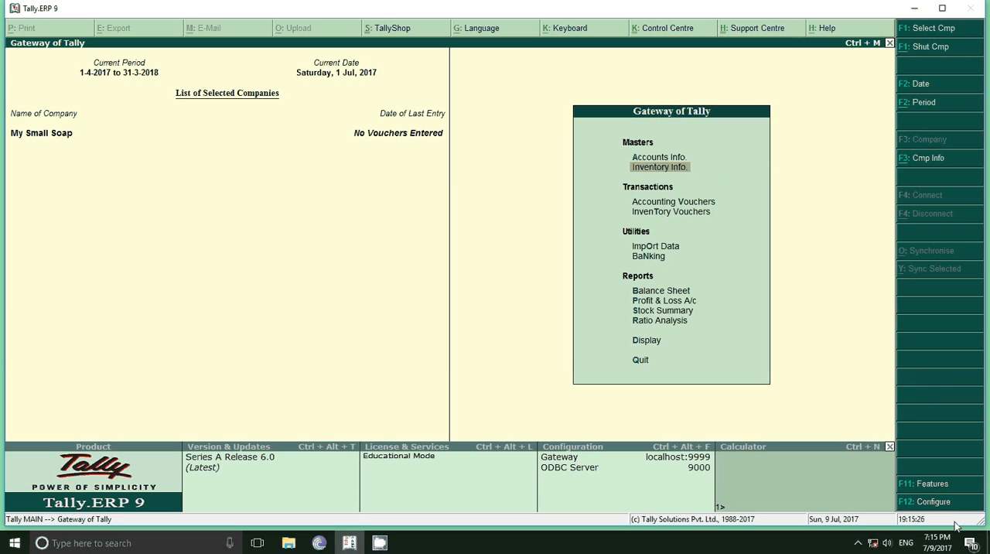
# Enable Goods and Services Tax (GST) in the company's statutory and taxation features and open its GST details
pyautogui.click(928, 485)
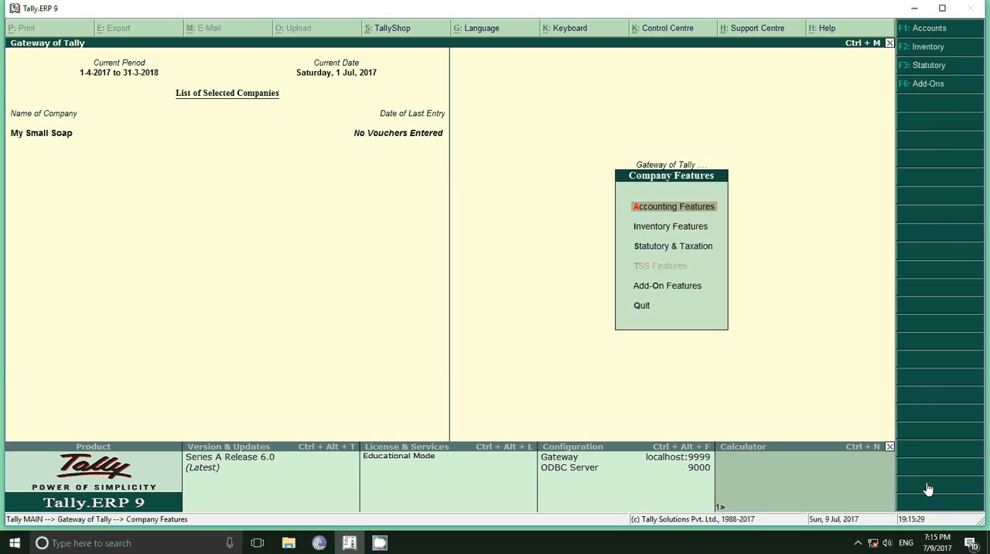
pyautogui.click(655, 246)
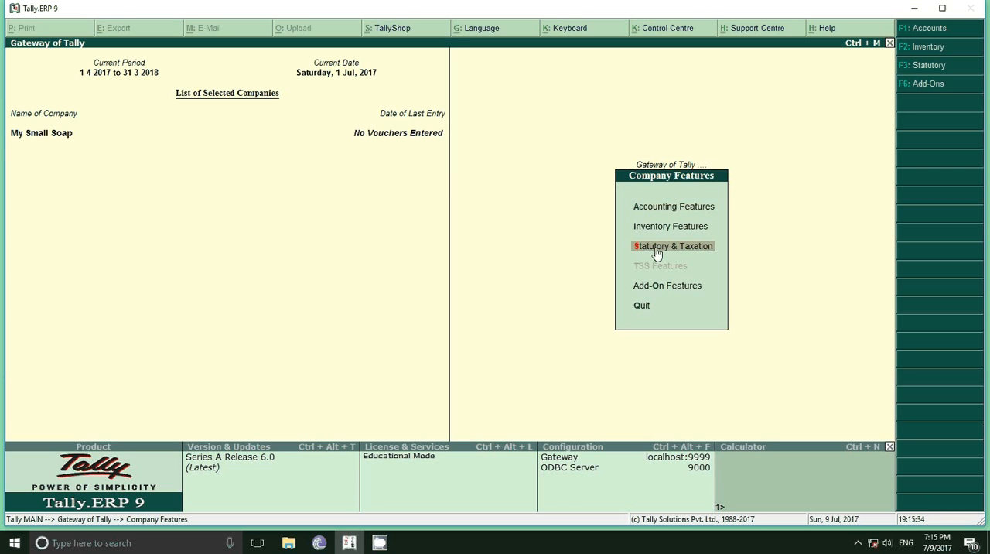
pyautogui.click(656, 249)
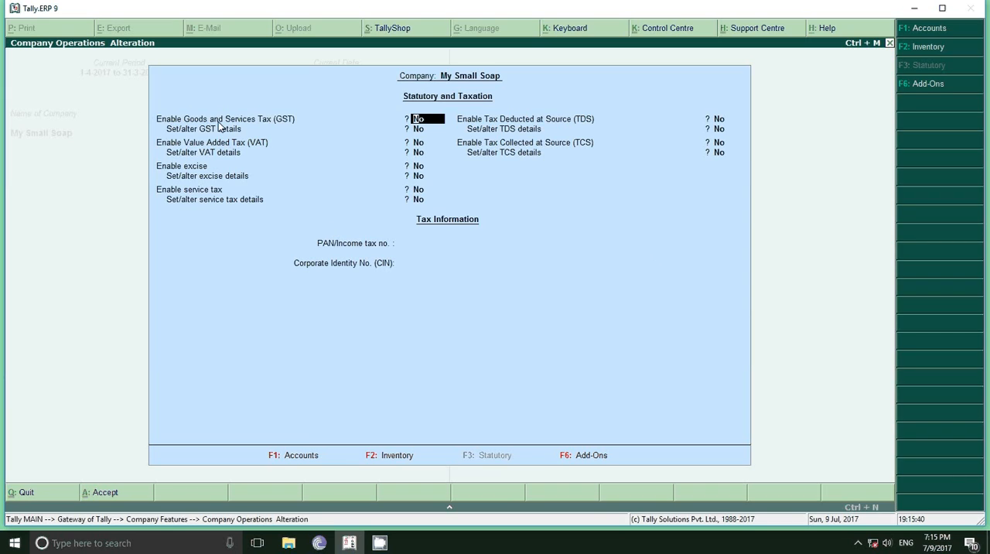
pyautogui.write('y')
pyautogui.press('Return')
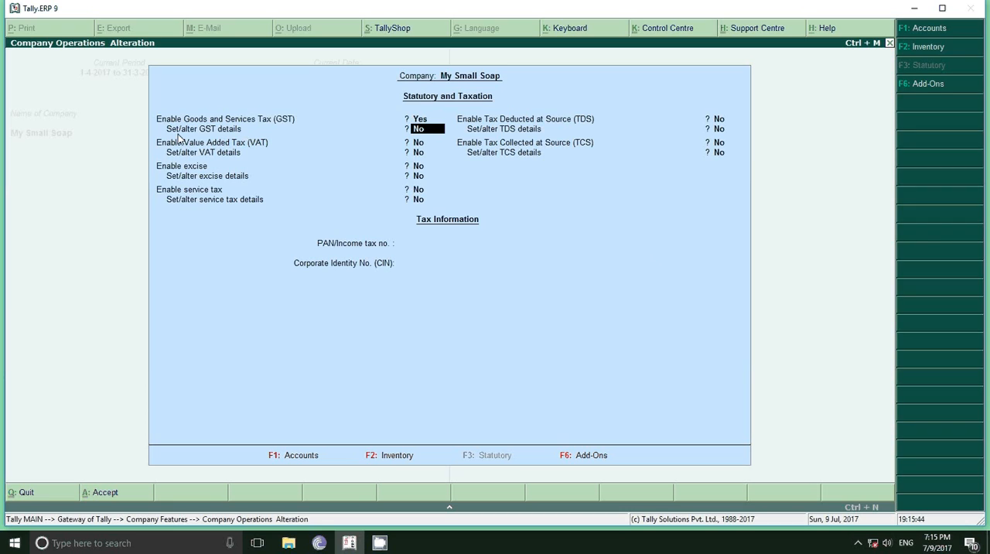
pyautogui.write('y')
pyautogui.press('Return')
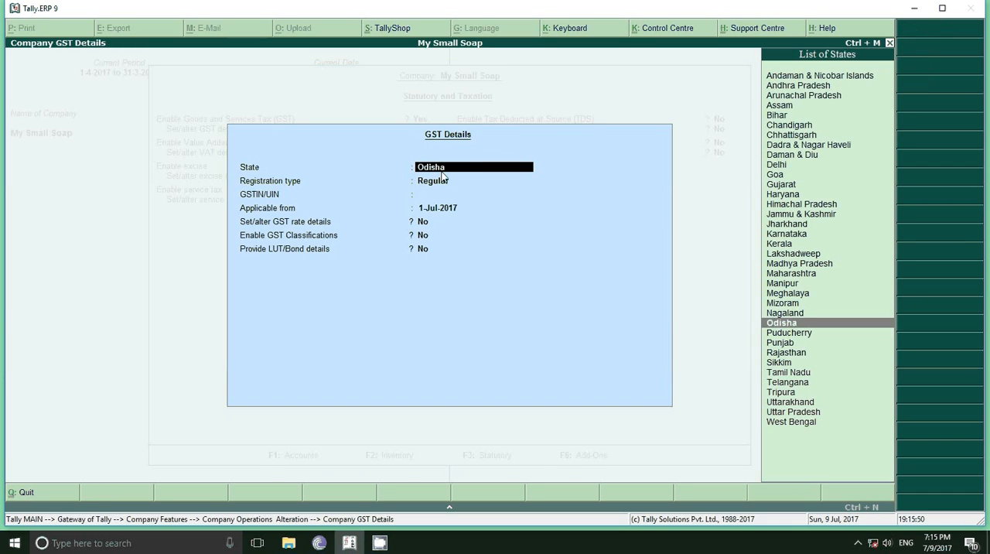
# Keep state Odisha and registration type Regular, enter the company's GSTIN/UIN, and accept 1-Jul-2017 as the applicable date
pyautogui.press('Return')
pyautogui.press('Return')
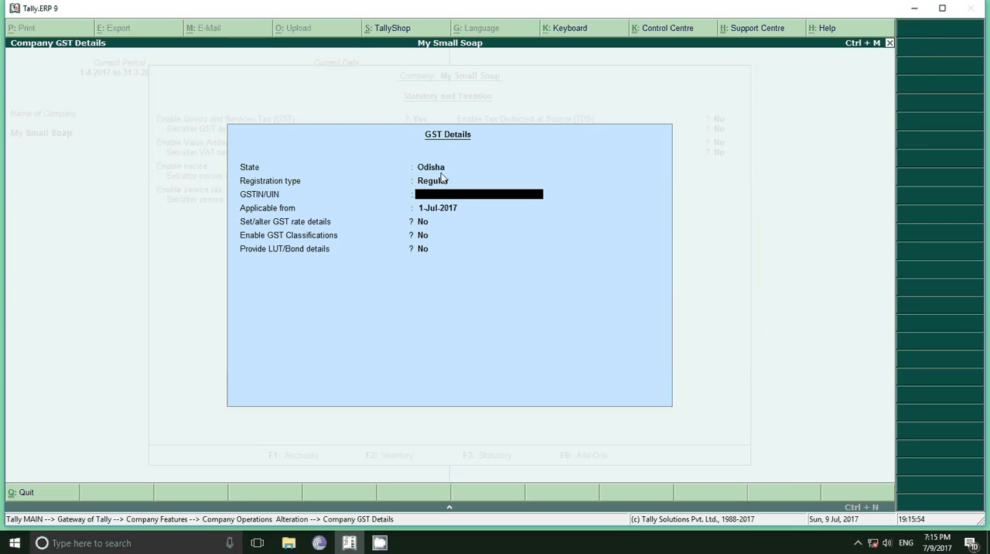
pyautogui.write('21AAAAA1234A1')
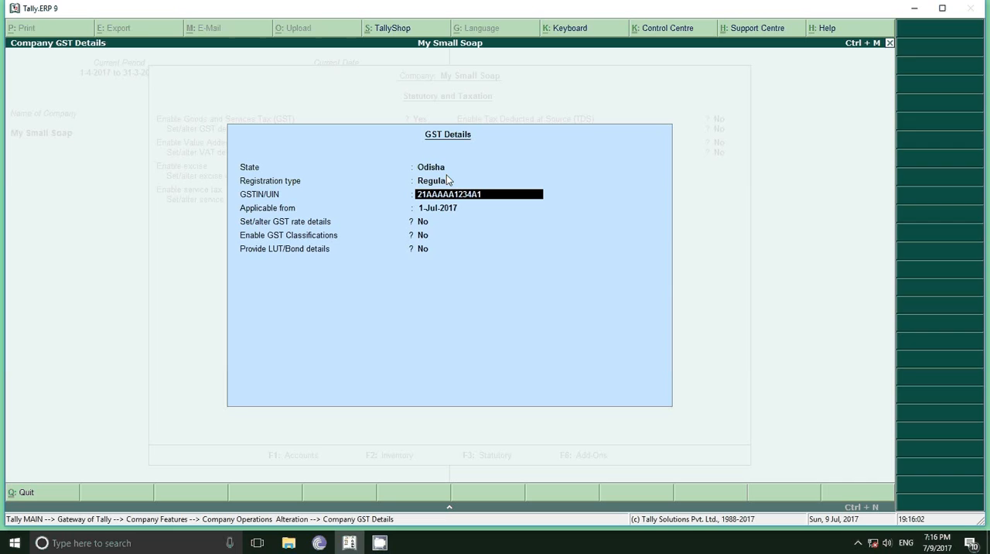
pyautogui.write('Z5')
pyautogui.press('Return')
pyautogui.press('Return')
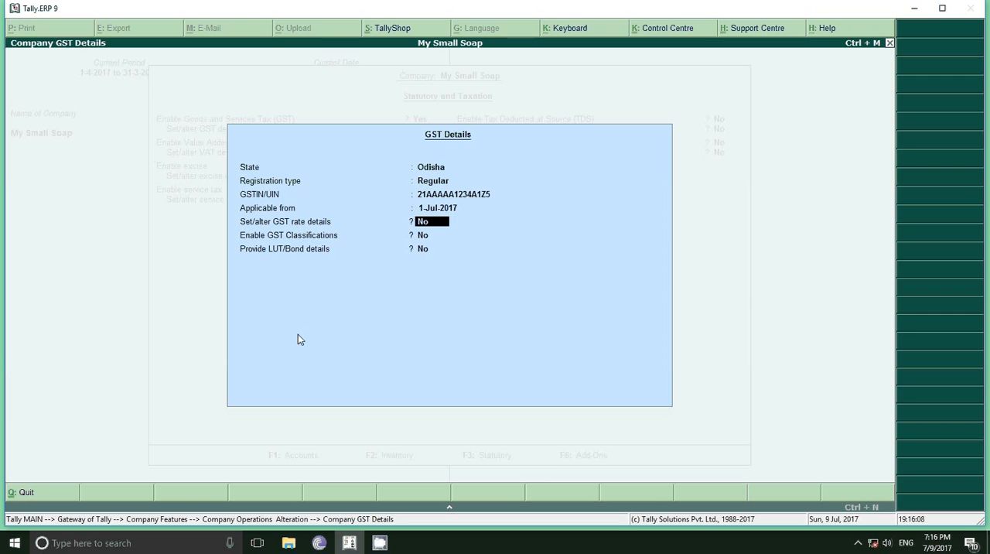
pyautogui.write('y')
pyautogui.press('Return')
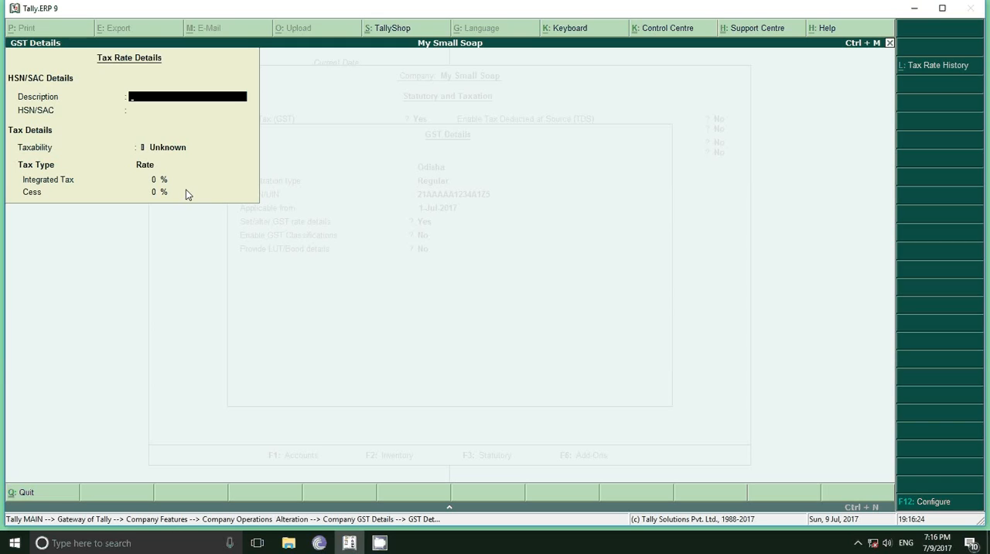
pyautogui.press('Escape')
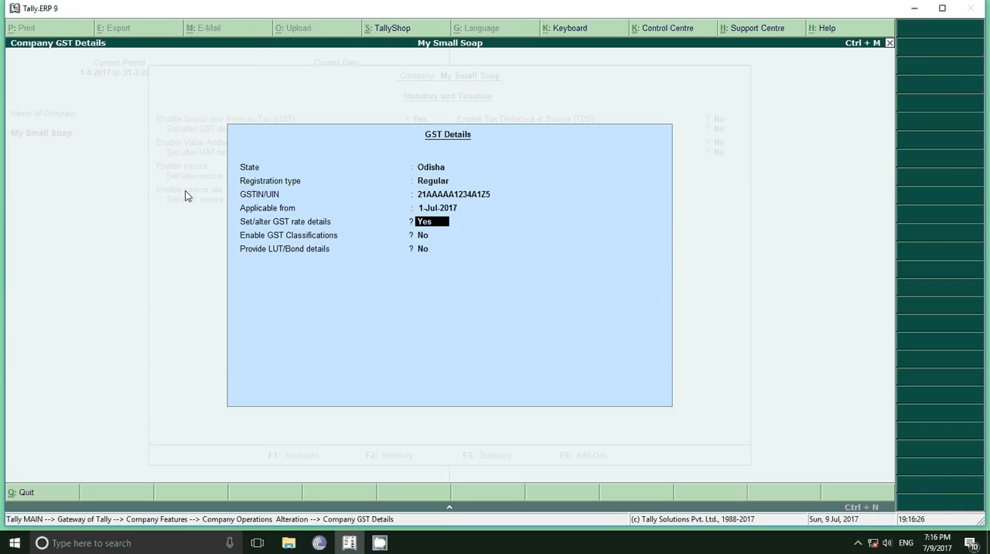
pyautogui.write('n')
# Leave GST rate details, classifications and LUT/Bond details set to No, and save the company's GST and statutory settings
pyautogui.press('Return')
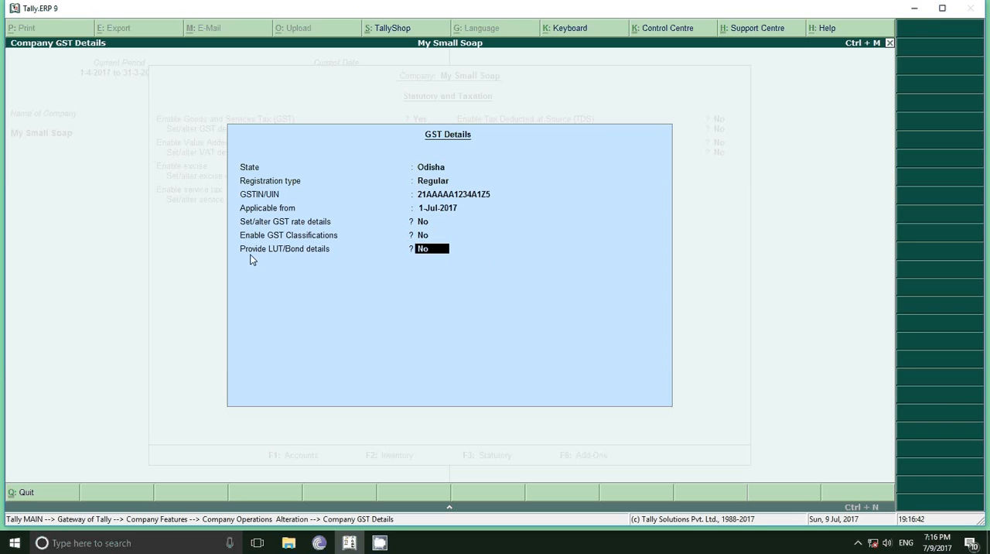
pyautogui.press('Return')
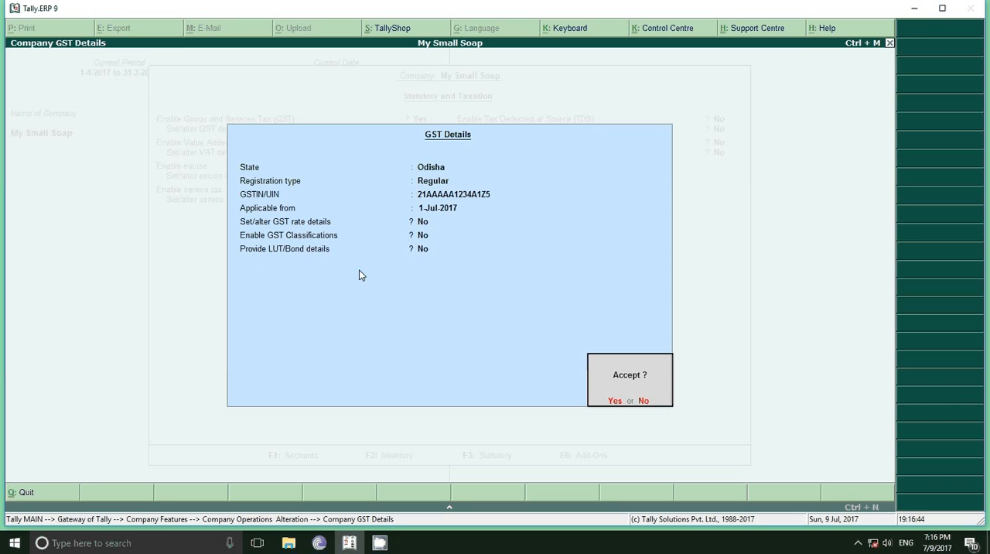
pyautogui.press('Return')
pyautogui.press('Return')
pyautogui.press('Return')
pyautogui.press('Return')
pyautogui.press('Return')
pyautogui.press('Return')
pyautogui.press('Return')
pyautogui.press('Return')
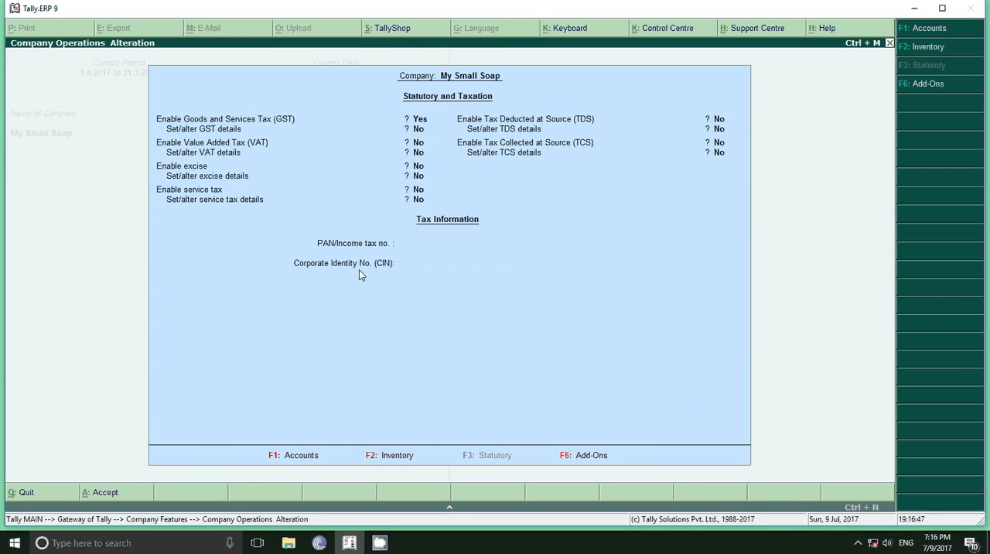
pyautogui.press('Return')
pyautogui.press('Escape')
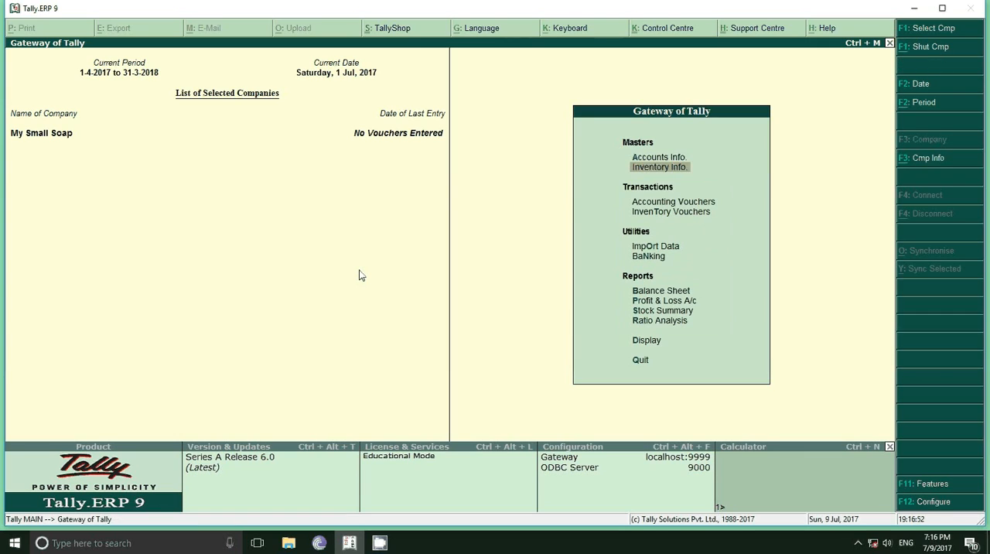
# Open the GST tax rate setup for the company's stock groups from the inventory masters
pyautogui.press('Up')
pyautogui.press('Down')
pyautogui.press('Return')
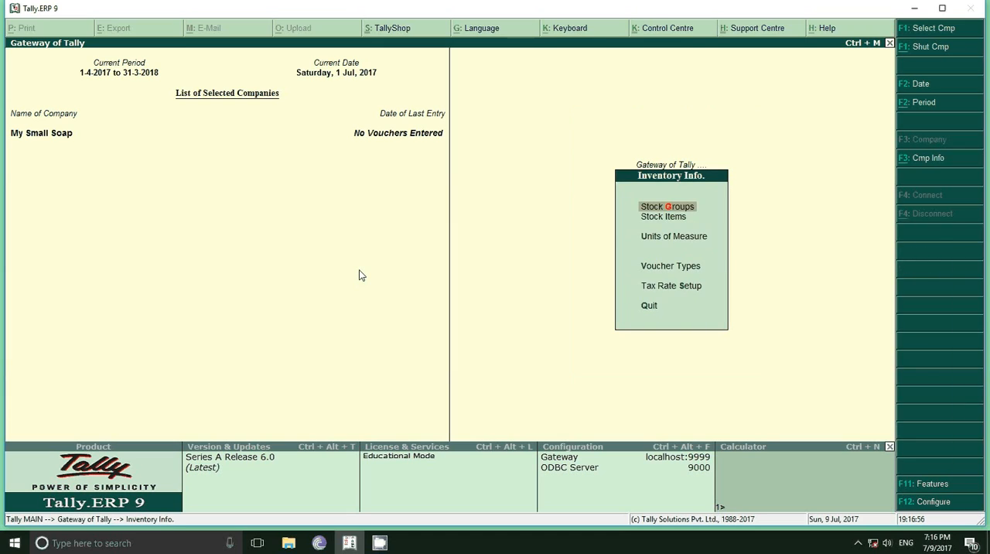
pyautogui.press('Down')
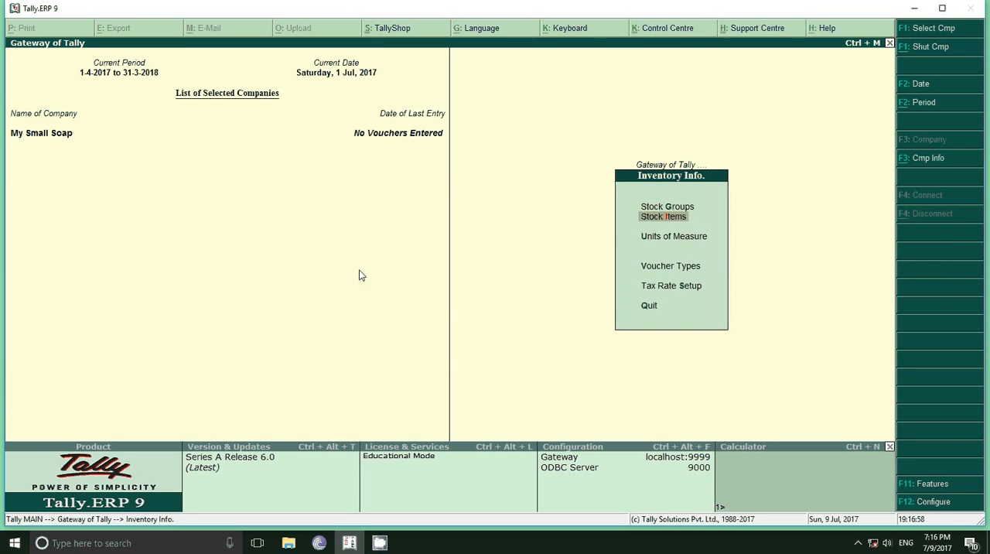
pyautogui.press('Down')
pyautogui.press('Down')
pyautogui.press('Down')
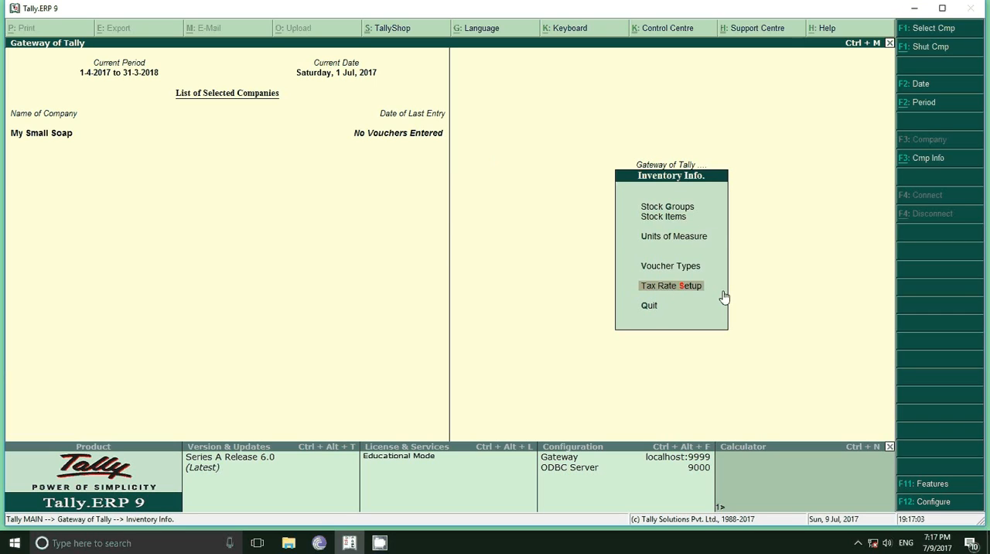
pyautogui.press('Return')
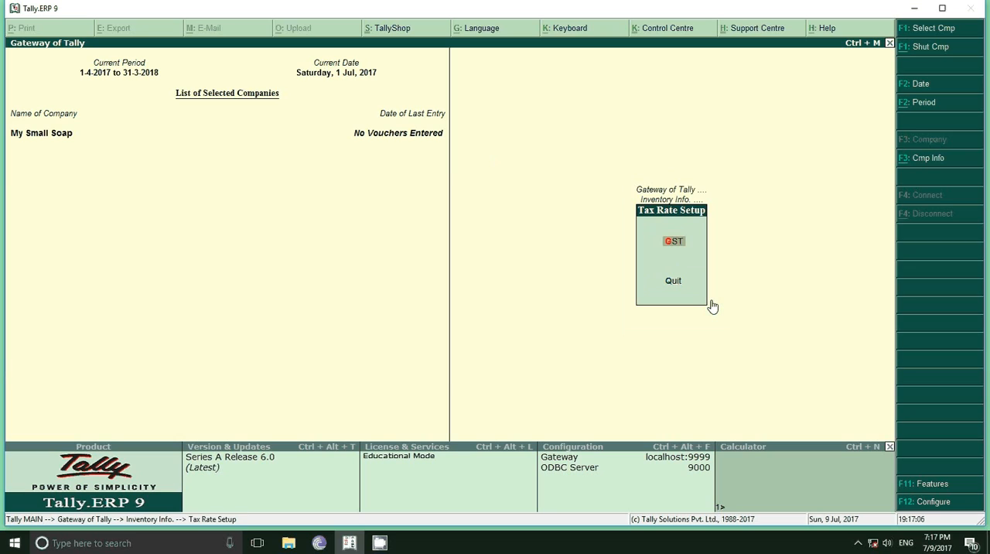
pyautogui.press('Return')
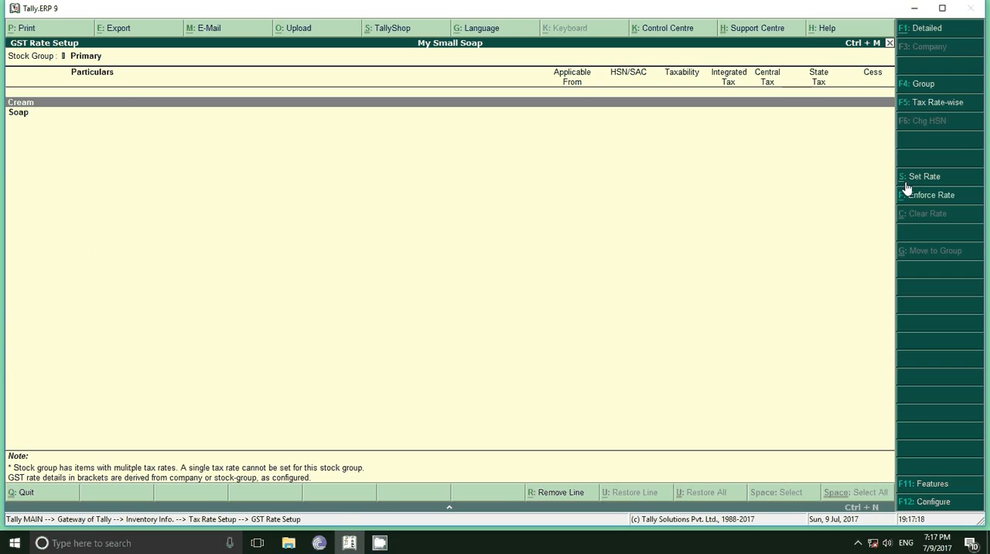
# Set the Cream stock group as Taxable with 18% integrated tax and 0% cess, leaving description and HSN/SAC blank
pyautogui.click(929, 179)
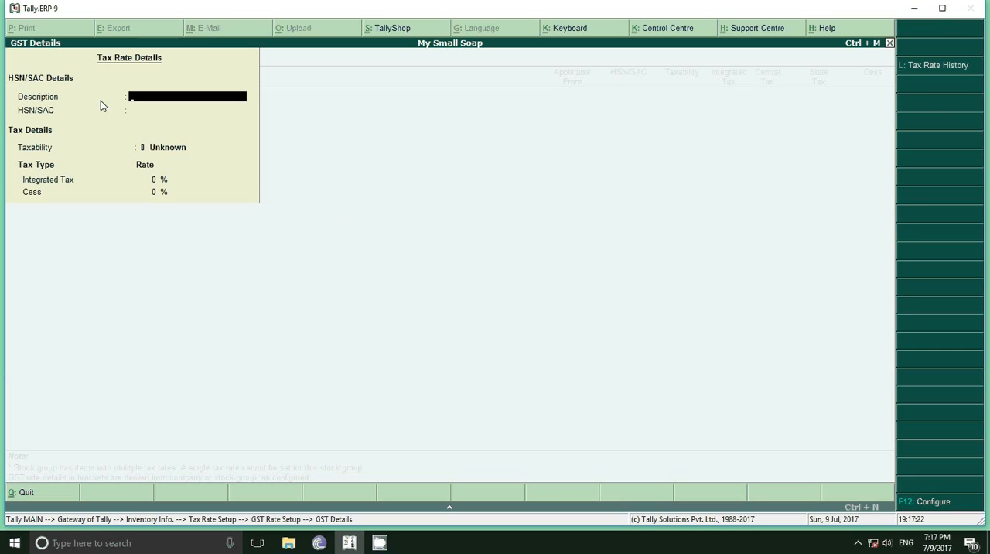
pyautogui.press('Return')
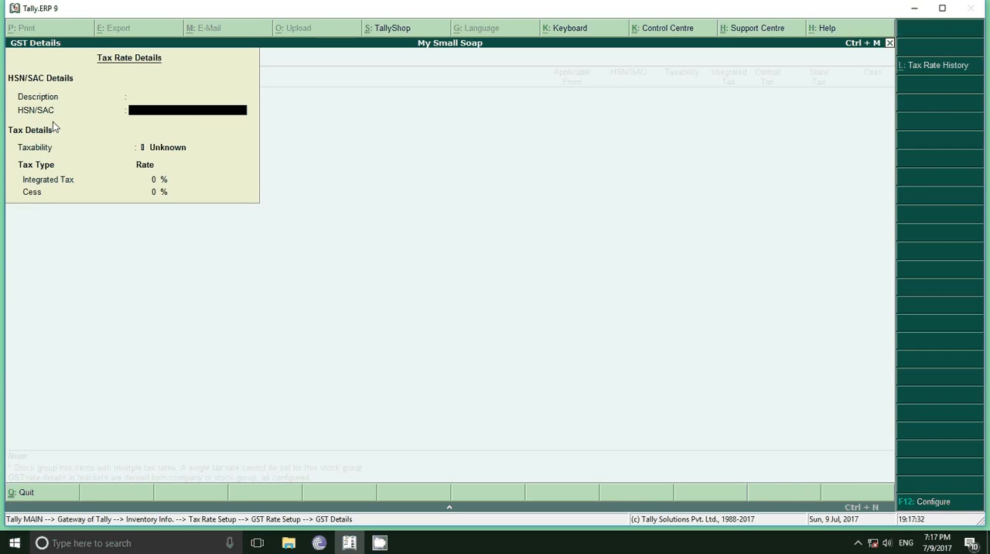
pyautogui.press('Return')
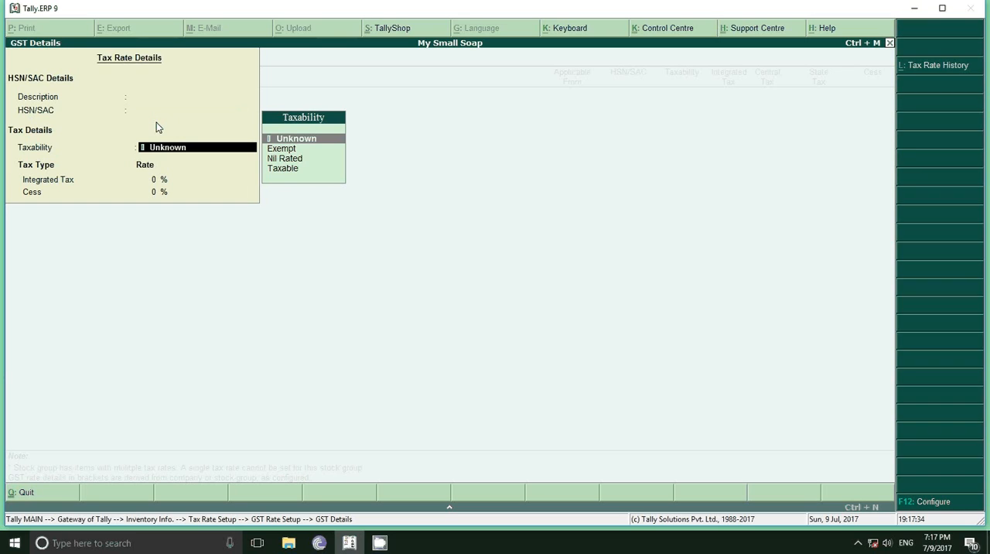
pyautogui.press('Down')
pyautogui.press('Down')
pyautogui.press('Down')
pyautogui.press('Return')
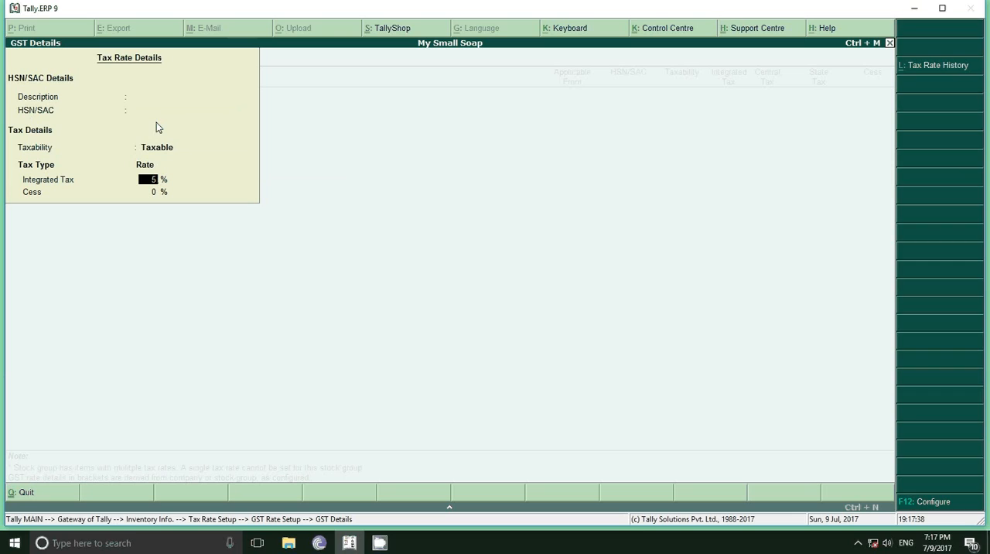
pyautogui.press('BackSpace')
pyautogui.write('18')
pyautogui.press('Return')
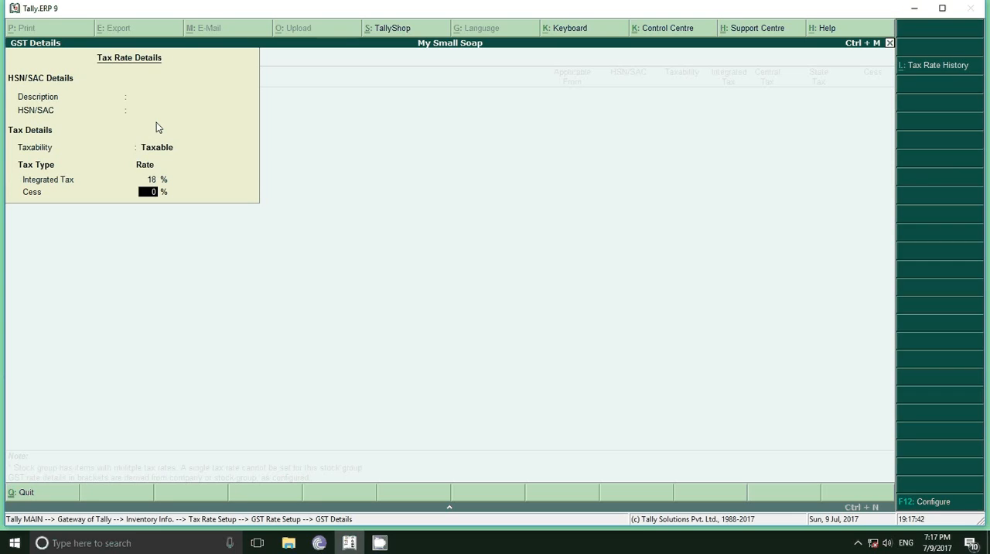
pyautogui.press('Return')
pyautogui.press('Return')
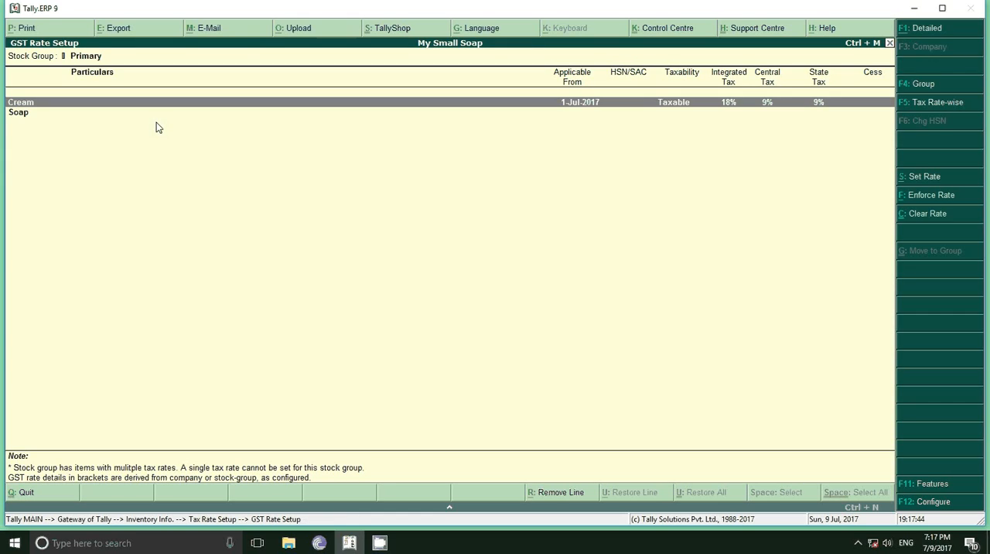
# Set the Soap stock group as Taxable with 5% integrated tax and 0% cess, and return to the Gateway of Tally
pyautogui.press('Down')
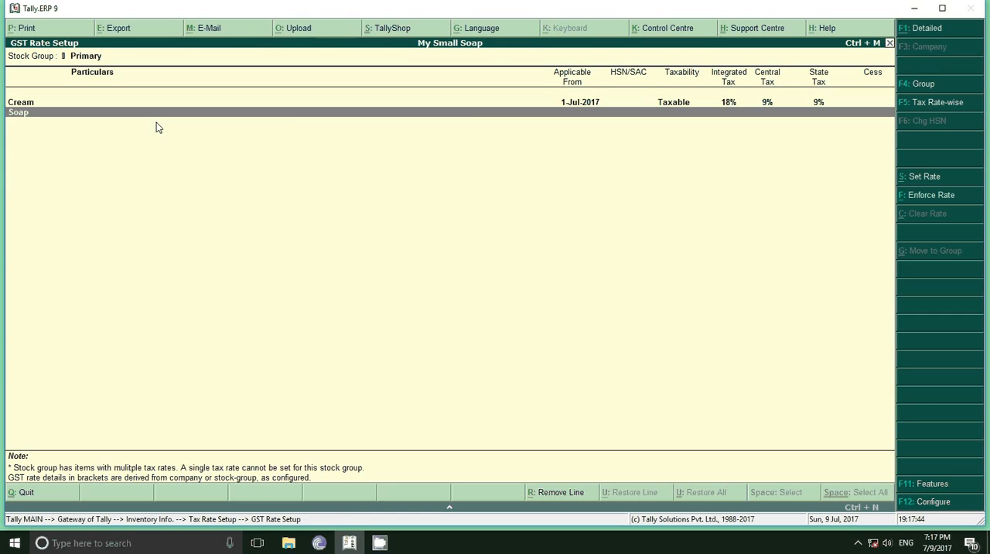
pyautogui.click(918, 178)
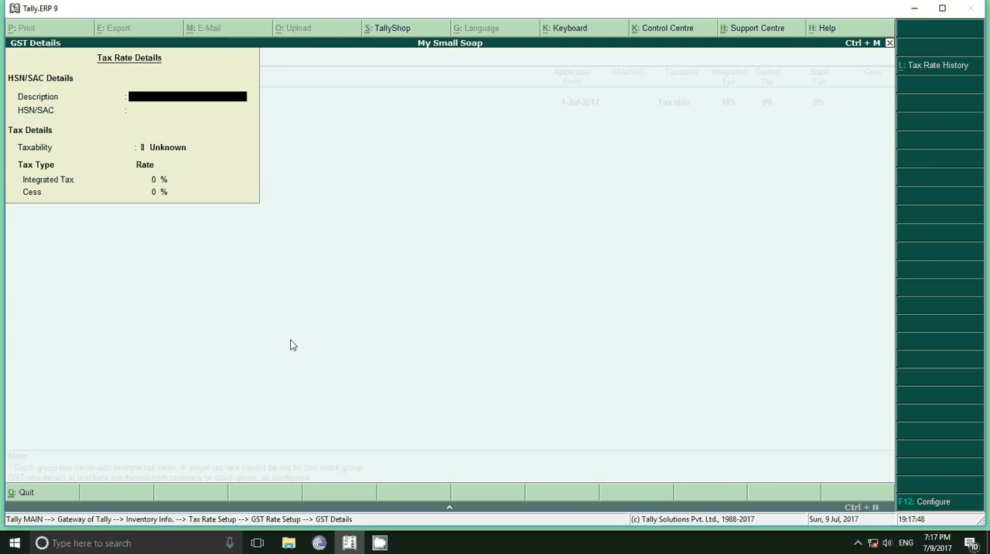
pyautogui.press('Return')
pyautogui.press('Return')
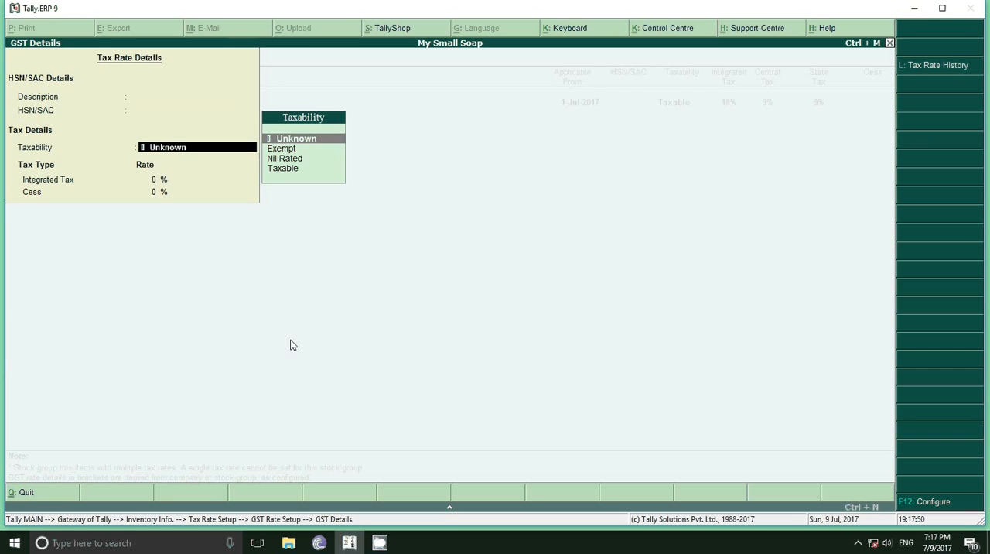
pyautogui.press('Down')
pyautogui.press('Down')
pyautogui.press('Down')
pyautogui.press('Return')
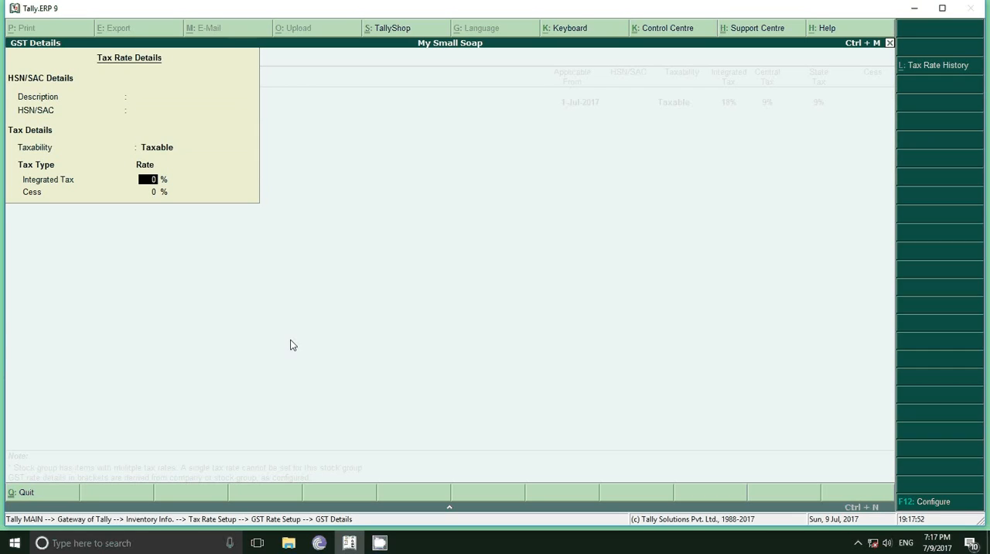
pyautogui.write('5')
pyautogui.press('Return')
pyautogui.press('Return')
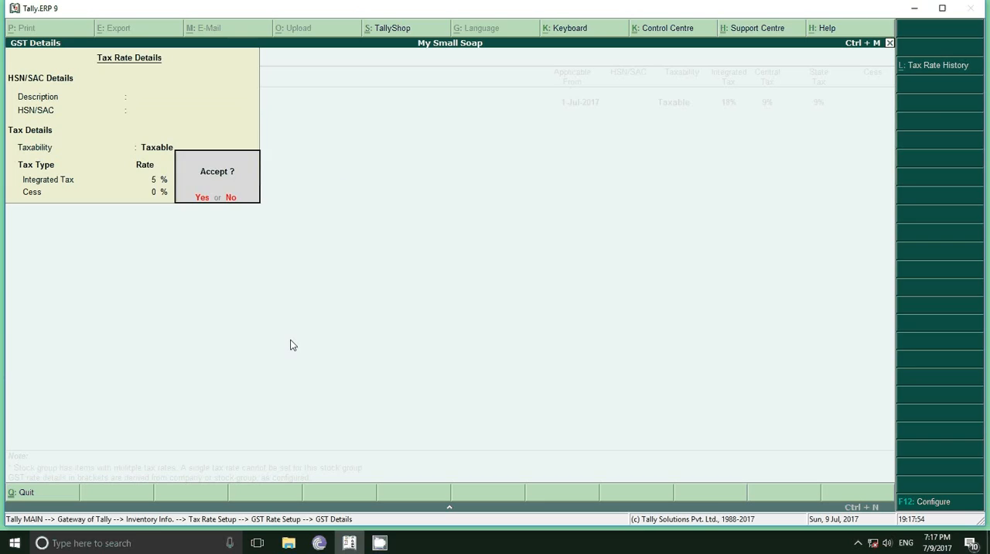
pyautogui.press('Return')
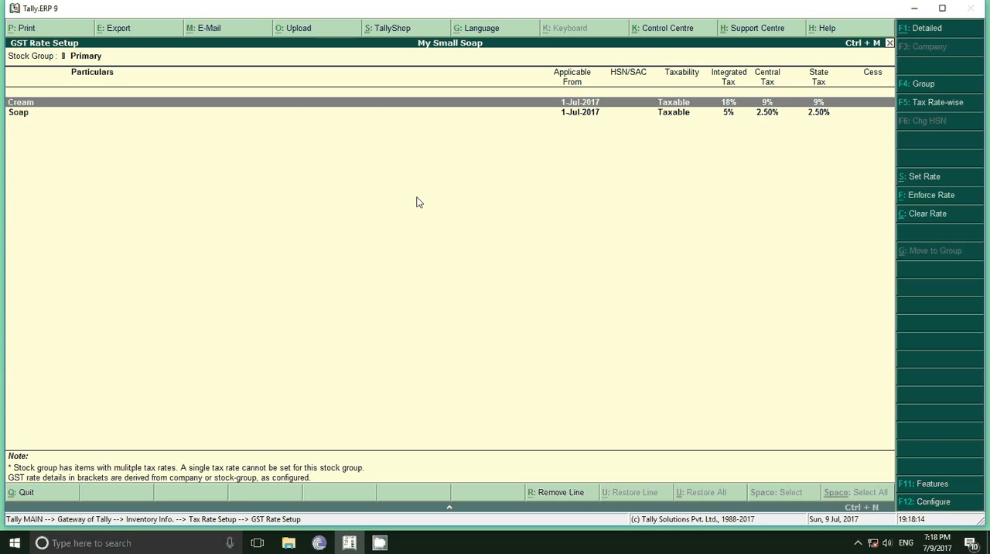
pyautogui.press('Escape')
pyautogui.press('Escape')
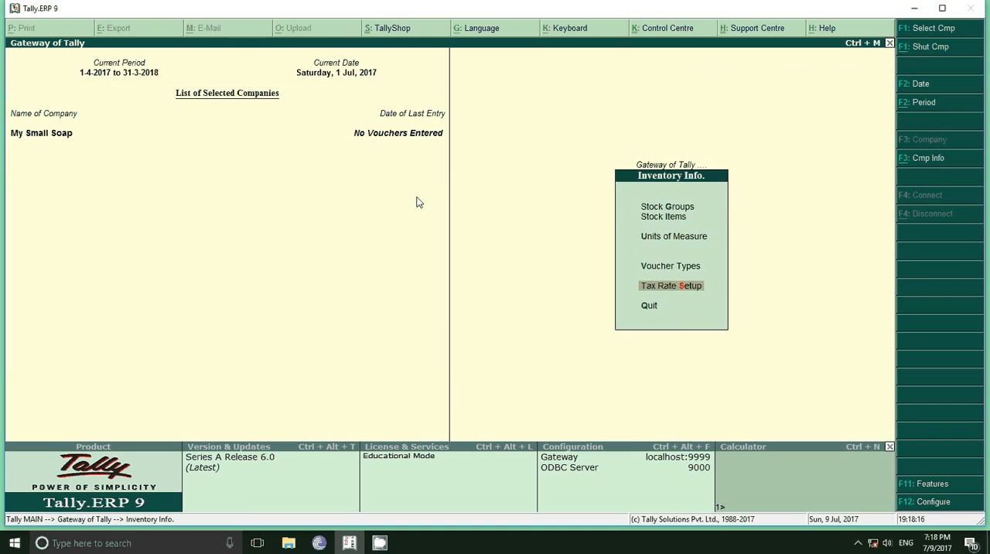
pyautogui.press('Escape')
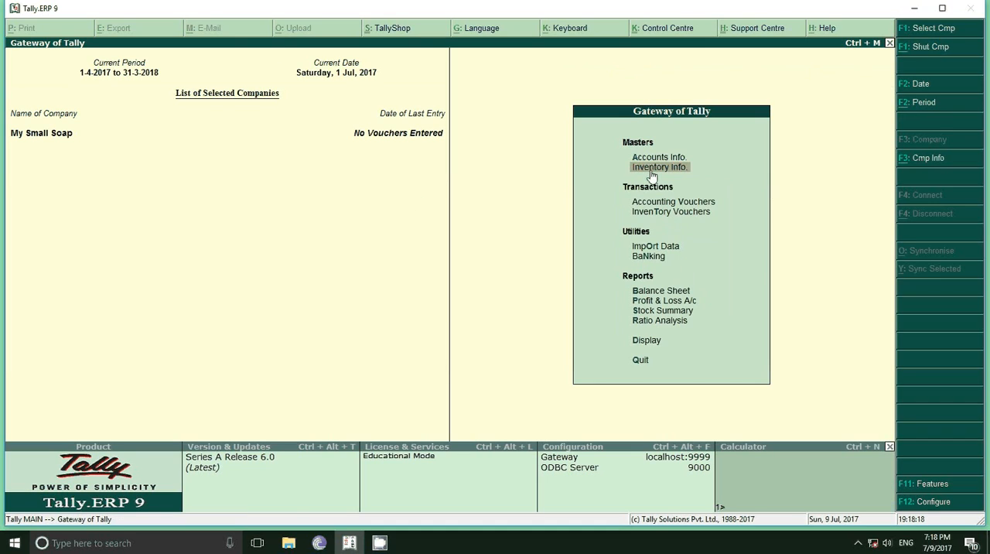
# Open the Lovely stock item for alteration from the inventory masters
pyautogui.click(652, 168)
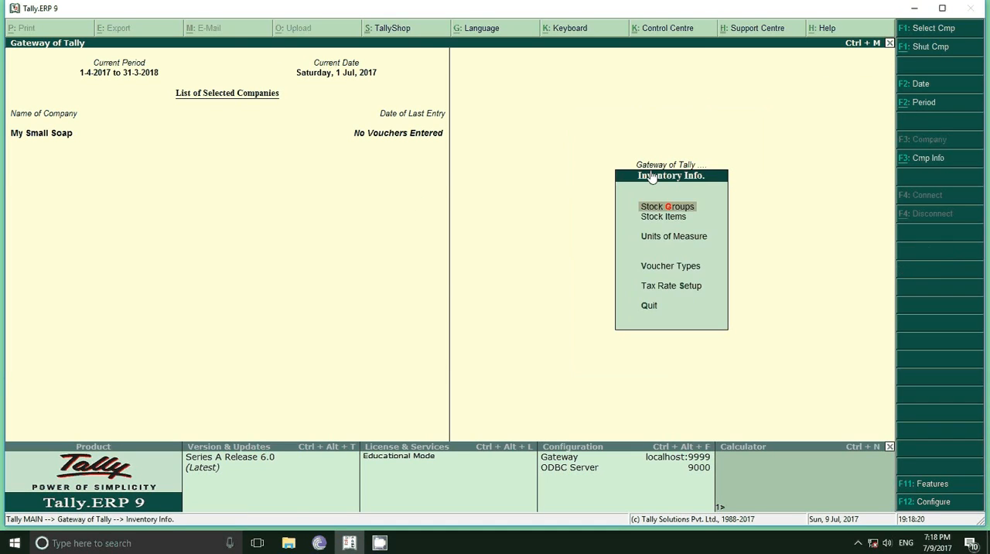
pyautogui.press('Down')
pyautogui.press('Return')
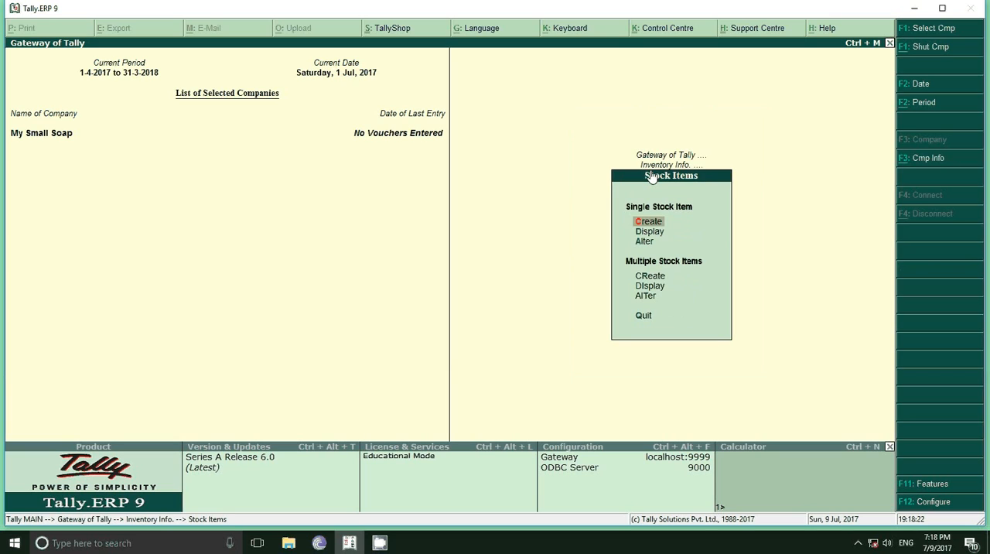
pyautogui.press('Down')
pyautogui.press('Down')
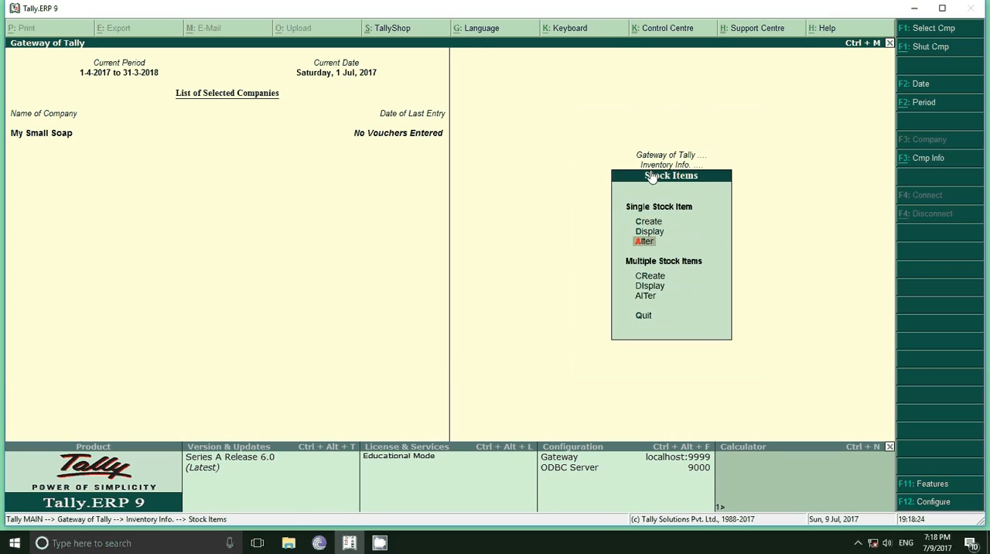
pyautogui.press('Return')
pyautogui.press('Return')
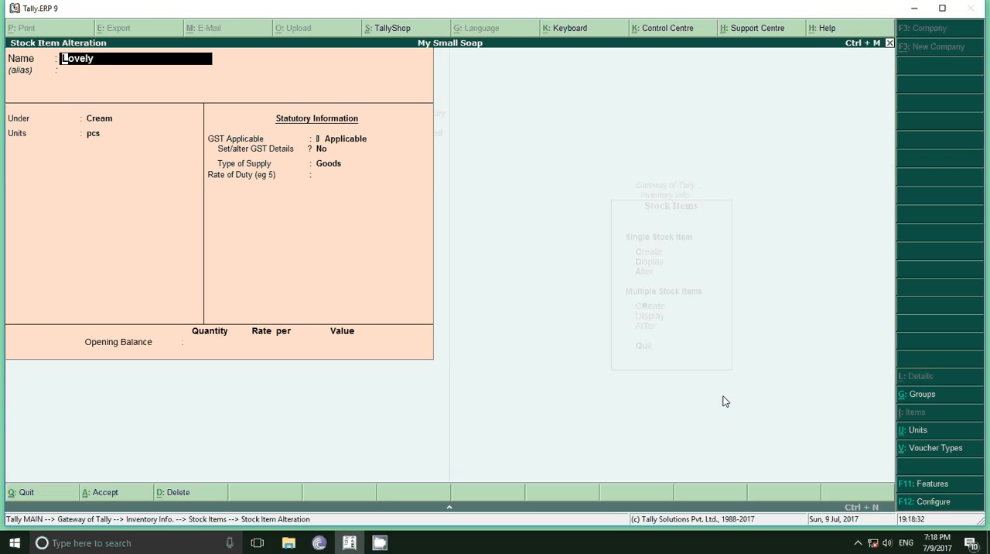
# Enable standard rates in the stock item configuration, leaving the other options unchanged, and save the configuration
pyautogui.click(927, 502)
pyautogui.press('Return')
pyautogui.press('Return')
pyautogui.press('Return')
pyautogui.press('Return')
pyautogui.press('Return')
pyautogui.press('Return')
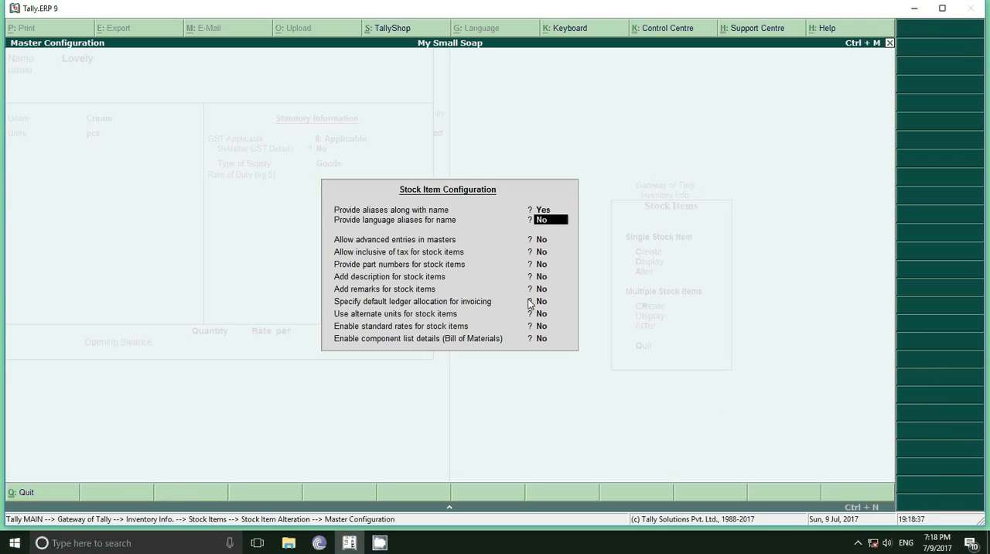
pyautogui.press('Return')
pyautogui.press('Return')
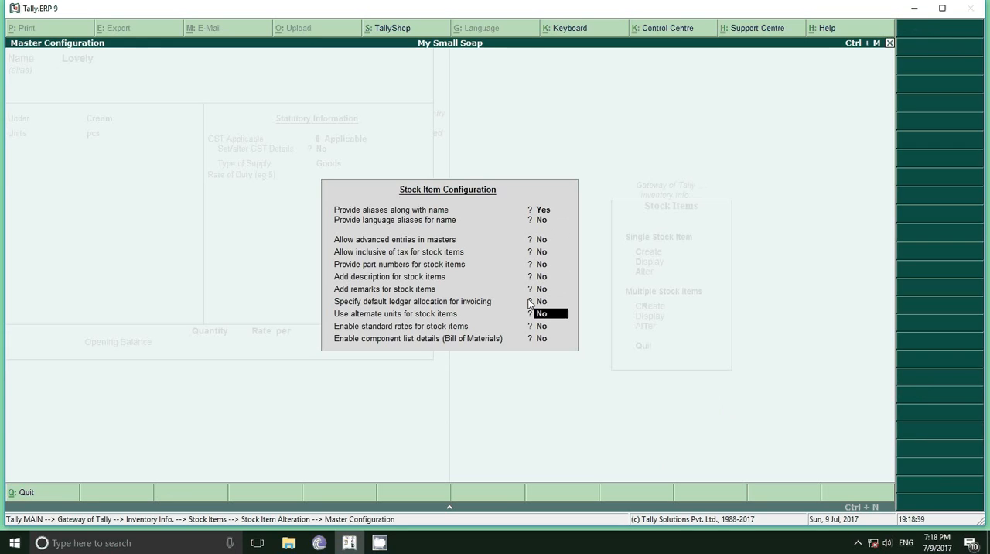
pyautogui.press('Return')
pyautogui.write('y')
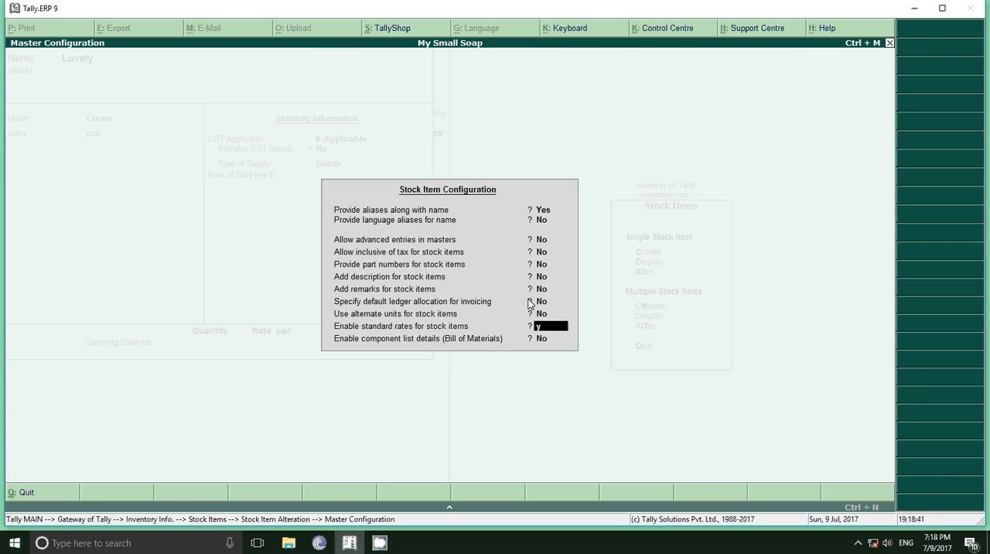
pyautogui.press('Return')
# Keep Lovely's alias blank, group Cream and unit pcs, and set Alter standard rates to Yes
pyautogui.press('Return')
pyautogui.press('Return')
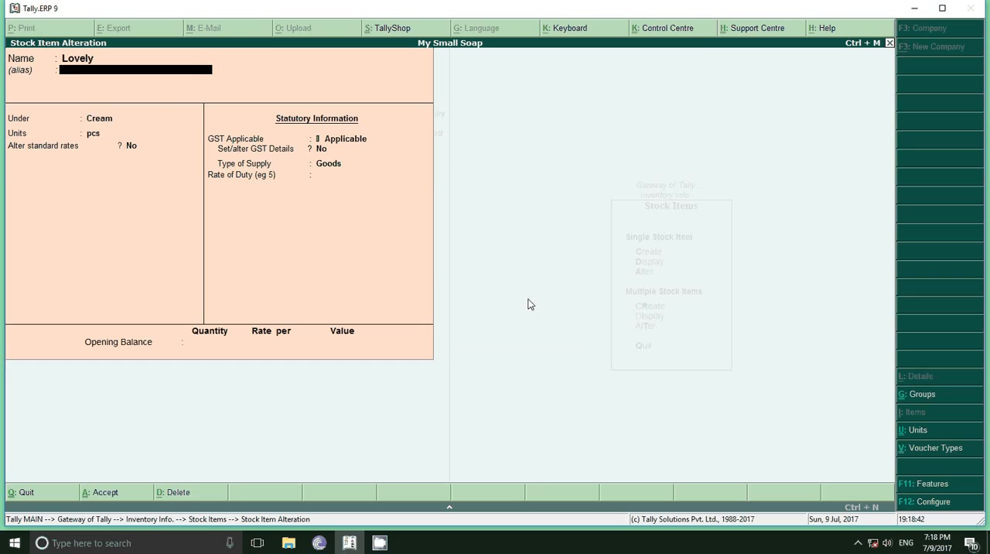
pyautogui.press('Return')
pyautogui.press('Return')
pyautogui.press('Return')
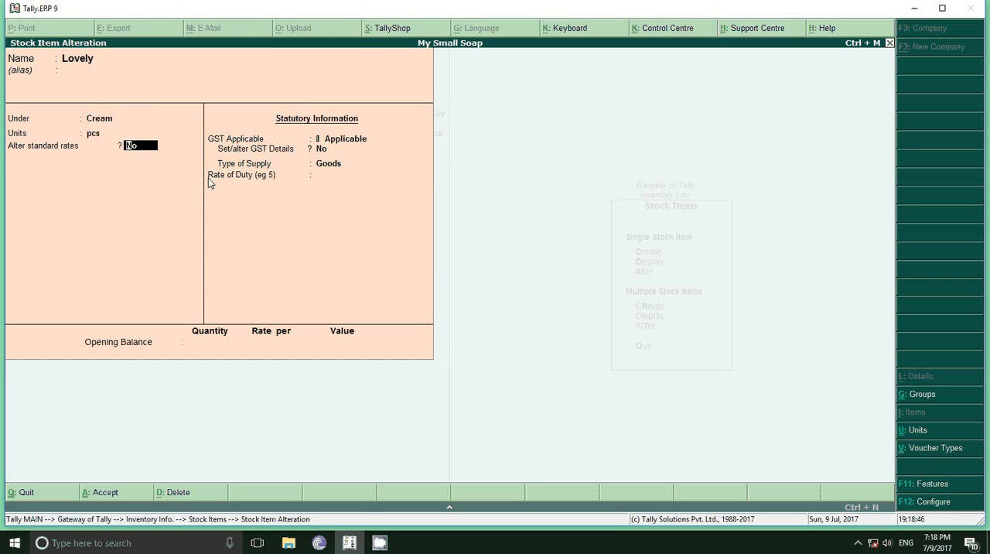
pyautogui.write('y')
pyautogui.press('Return')
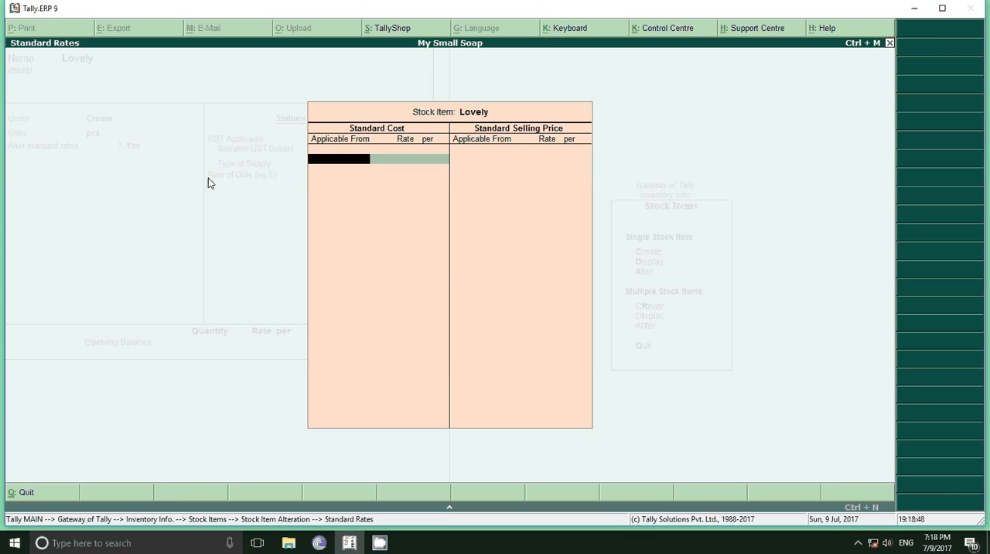
# Set Lovely's standard cost to 45.00 per pcs, applicable from 1-Jul-2017
pyautogui.write('1-7')
pyautogui.press('Return')
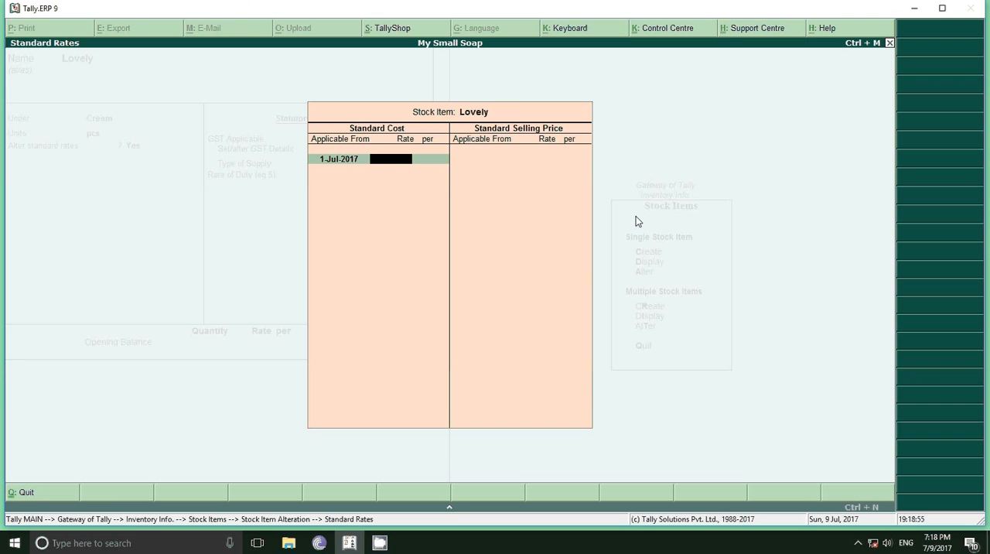
pyautogui.write('45')
pyautogui.press('Return')
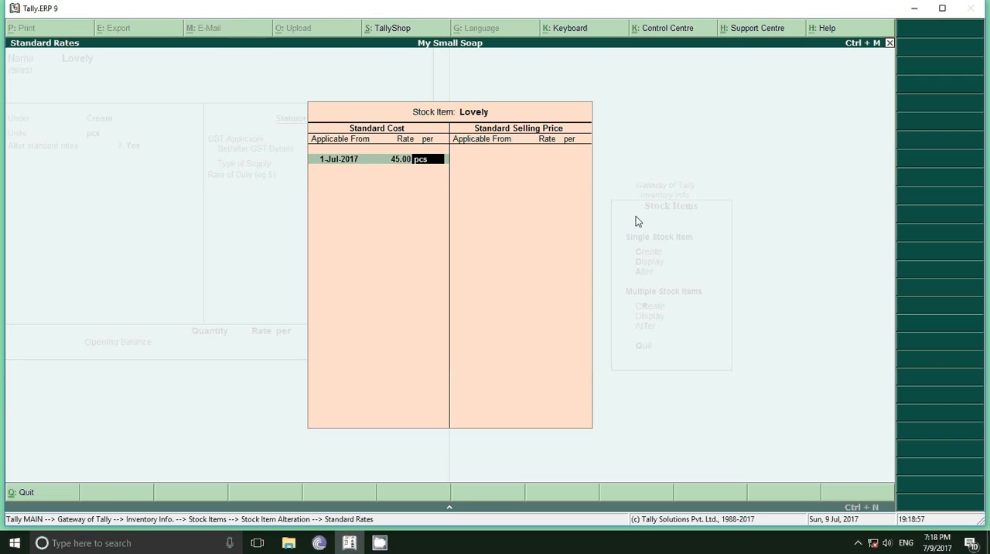
pyautogui.press('Return')
# Set Lovely's standard selling price to 60.00 per pcs from 1-Jul-2017, and save the stock item with its other details unchanged
pyautogui.write('1-7')
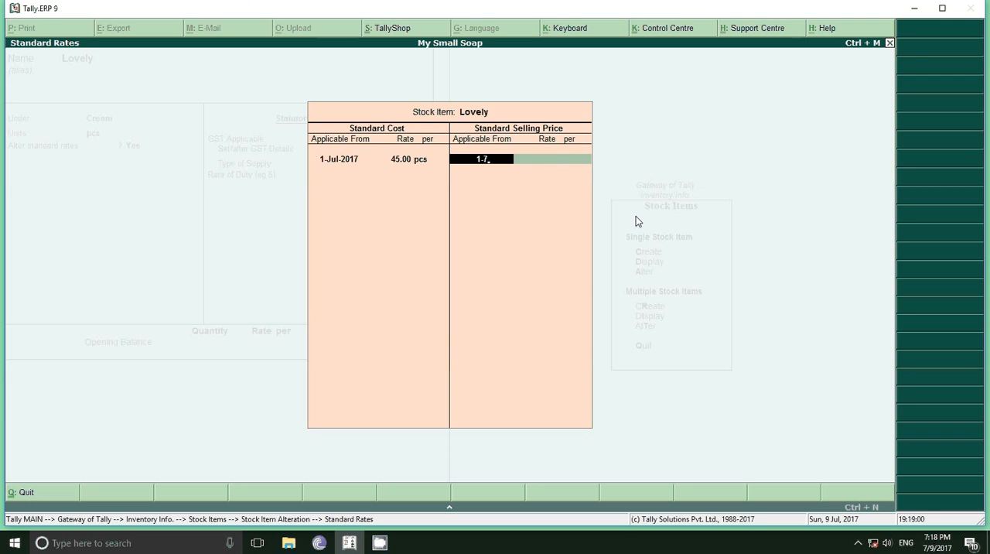
pyautogui.press('Return')
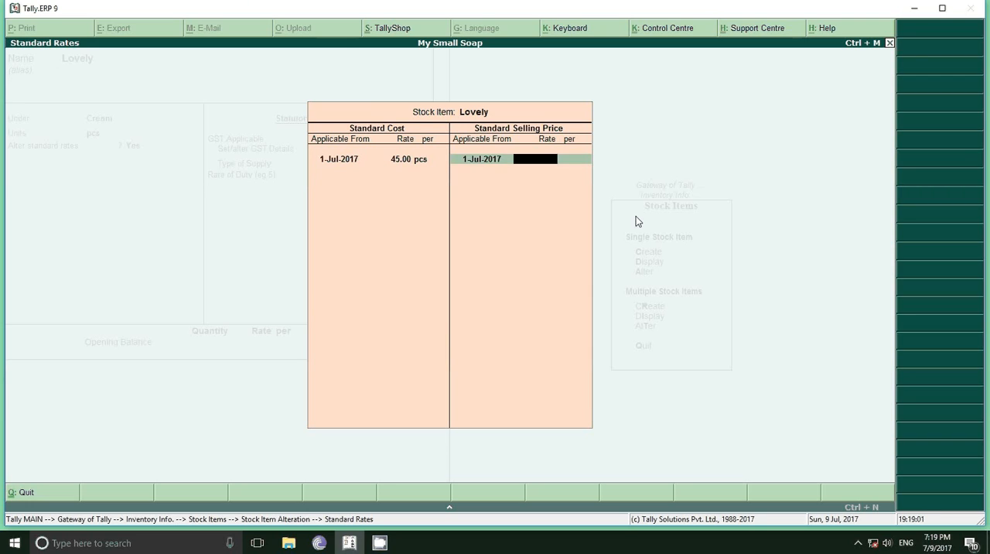
pyautogui.write('60')
pyautogui.press('Return')
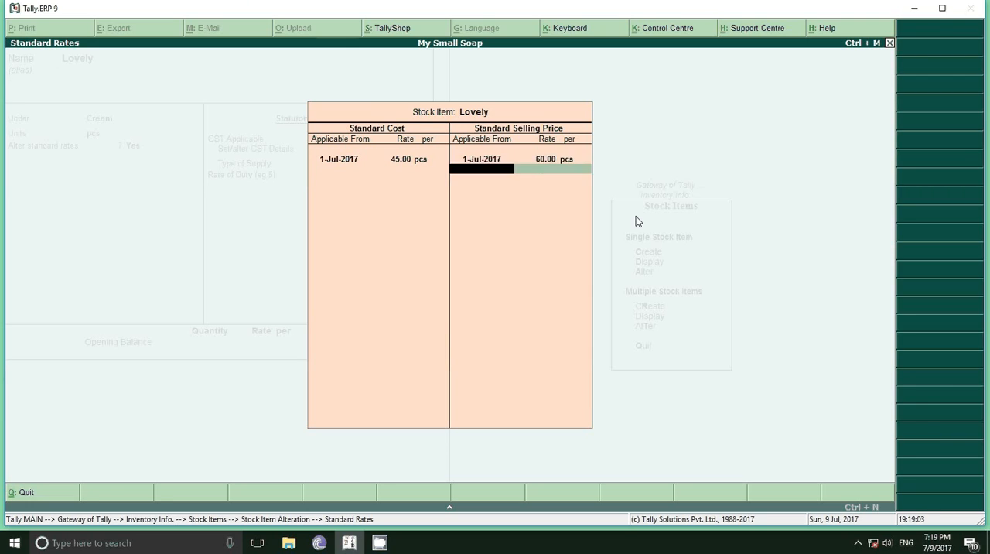
pyautogui.press('Return')
pyautogui.press('Return')
pyautogui.press('Return')
pyautogui.press('Return')
pyautogui.press('Return')
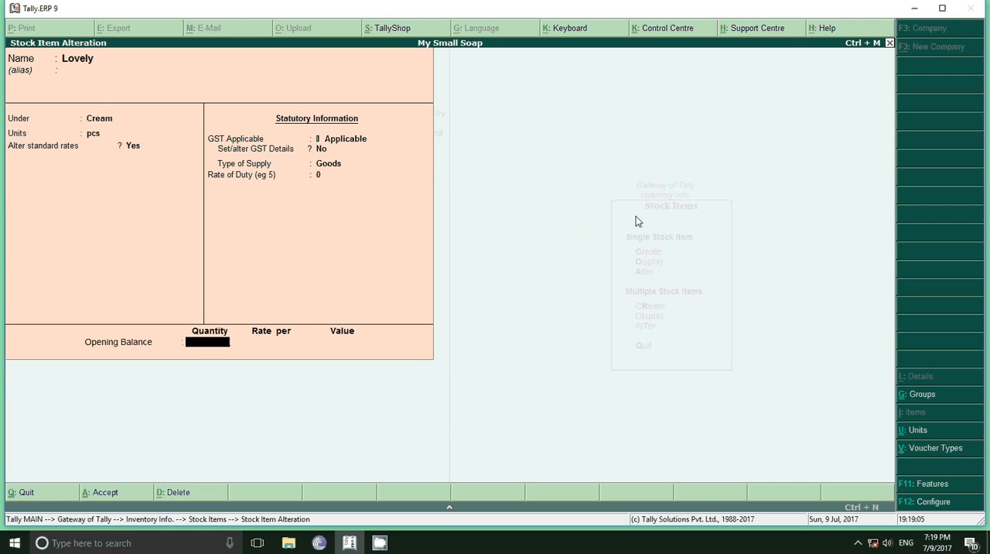
pyautogui.press('Return')
pyautogui.press('Return')
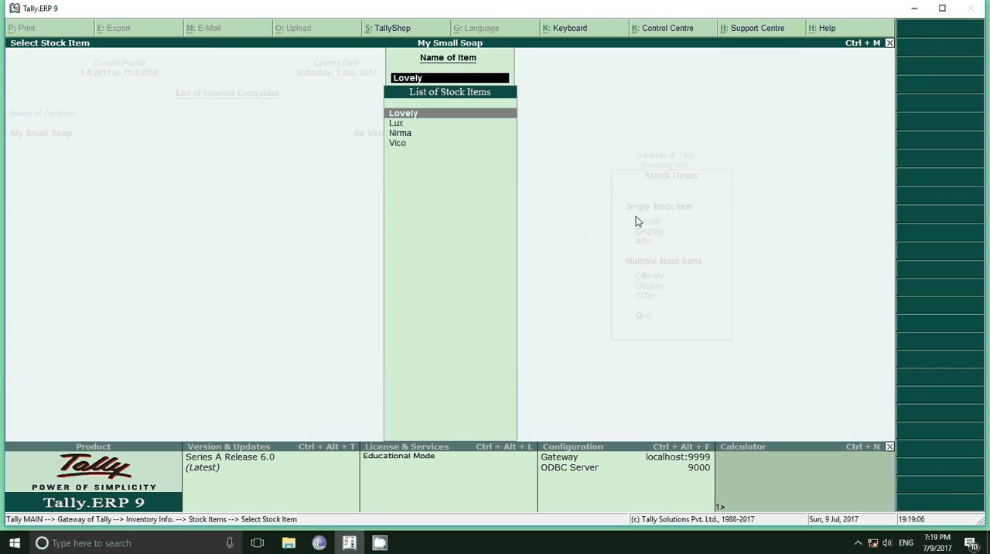
# Open the Lux stock item for alteration and set Alter standard rates to Yes
pyautogui.press('Down')
pyautogui.press('Return')
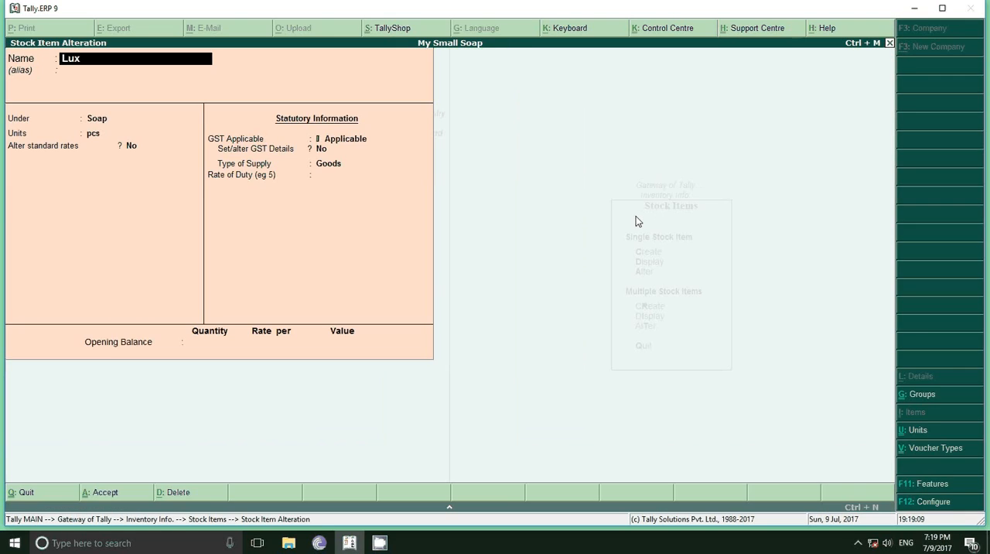
pyautogui.press('Return')
pyautogui.press('Return')
pyautogui.press('Return')
pyautogui.press('Return')
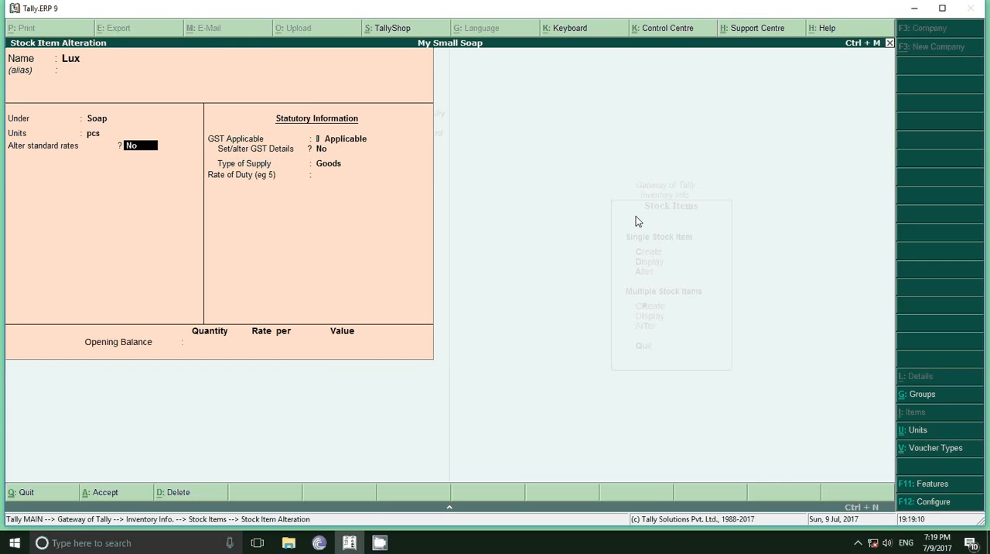
pyautogui.press('y')
pyautogui.press('Return')
# Set Lux's standard cost to 15.00 per pcs, applicable from 1-Jul-2017
pyautogui.write('1')
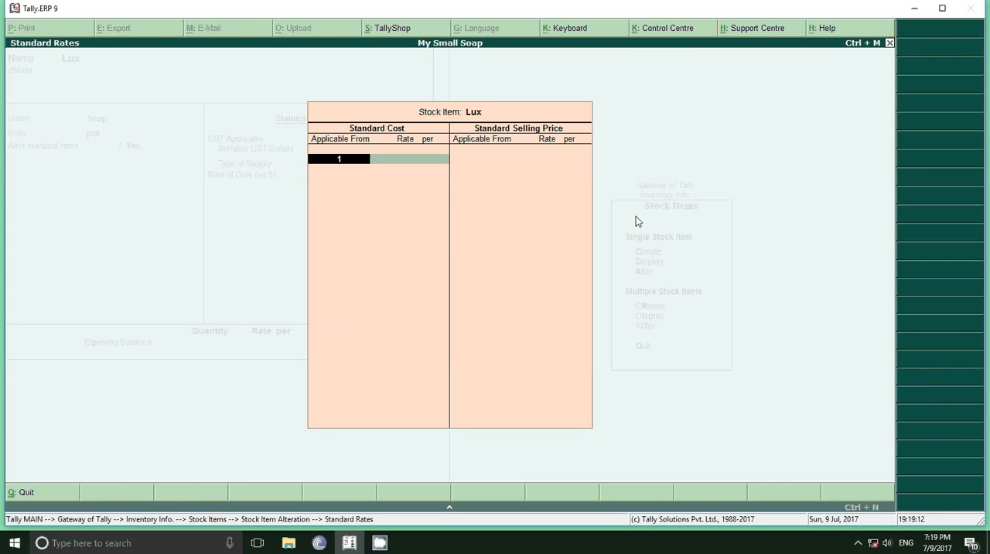
pyautogui.write('-7')
pyautogui.press('Return')
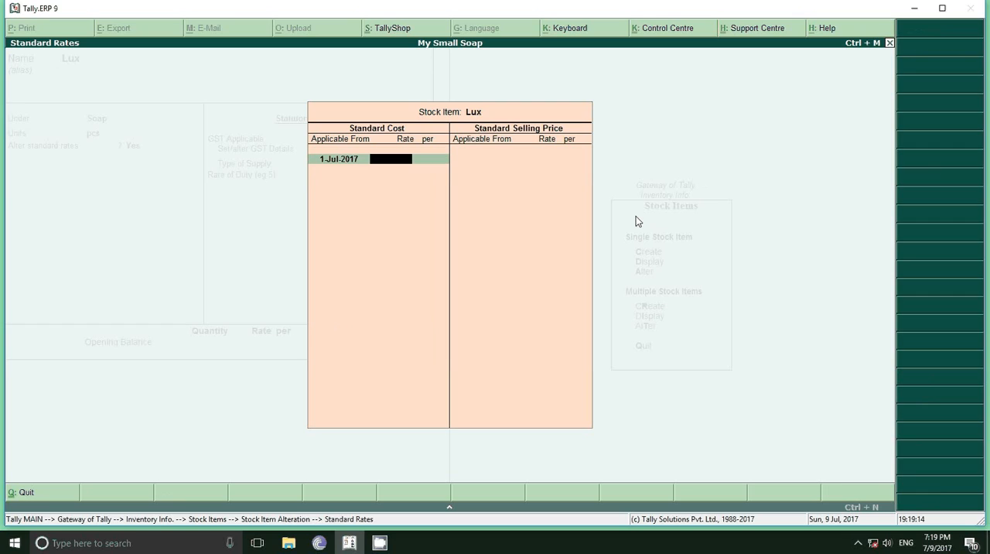
pyautogui.write('15')
pyautogui.press('Return')
pyautogui.press('Return')
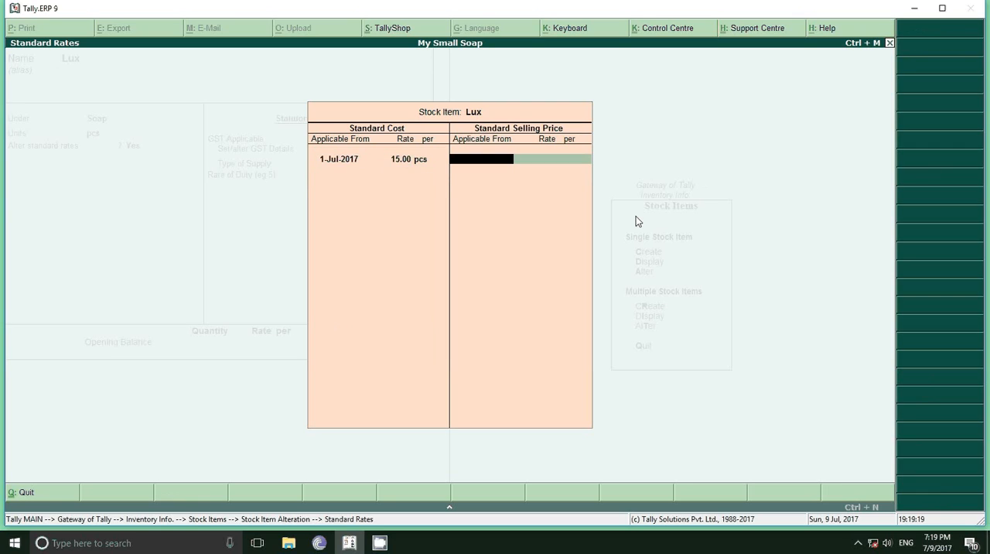
# Set Lux's standard selling price to 25.00 per pcs from 1-Jul-2017, and save the stock item
pyautogui.write('1-7')
pyautogui.press('Return')
pyautogui.write('21')
pyautogui.press('Return')
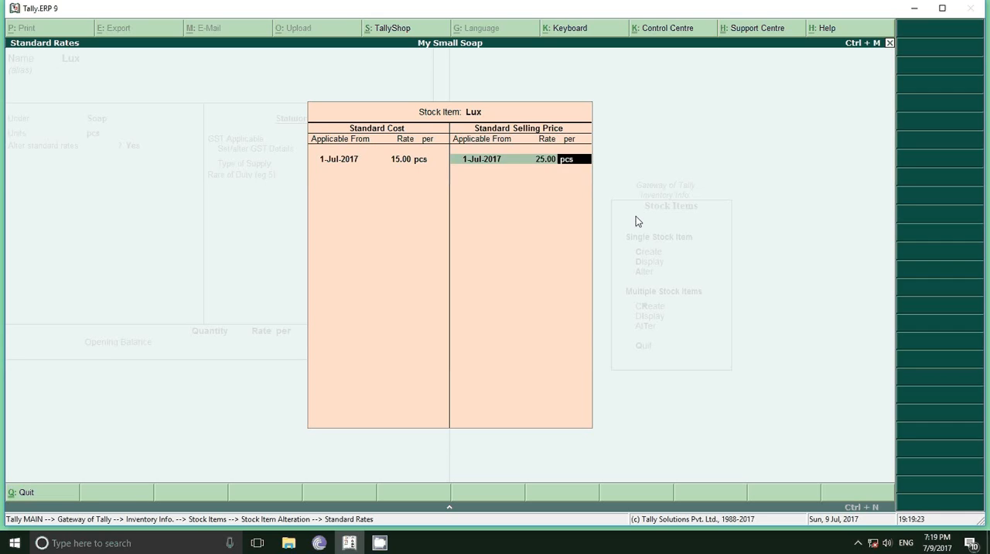
pyautogui.press('Return')
pyautogui.press('Return')
pyautogui.press('Return')
pyautogui.press('Return')
pyautogui.press('Return')
pyautogui.press('Return')
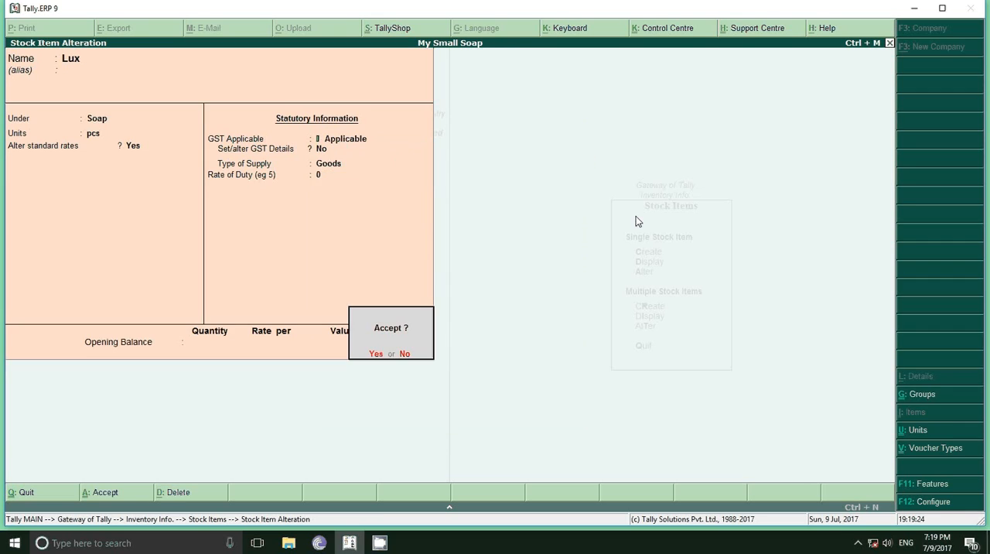
pyautogui.press('Return')
# Open the Nirma stock item for alteration and set Alter standard rates to Yes
pyautogui.press('Down')
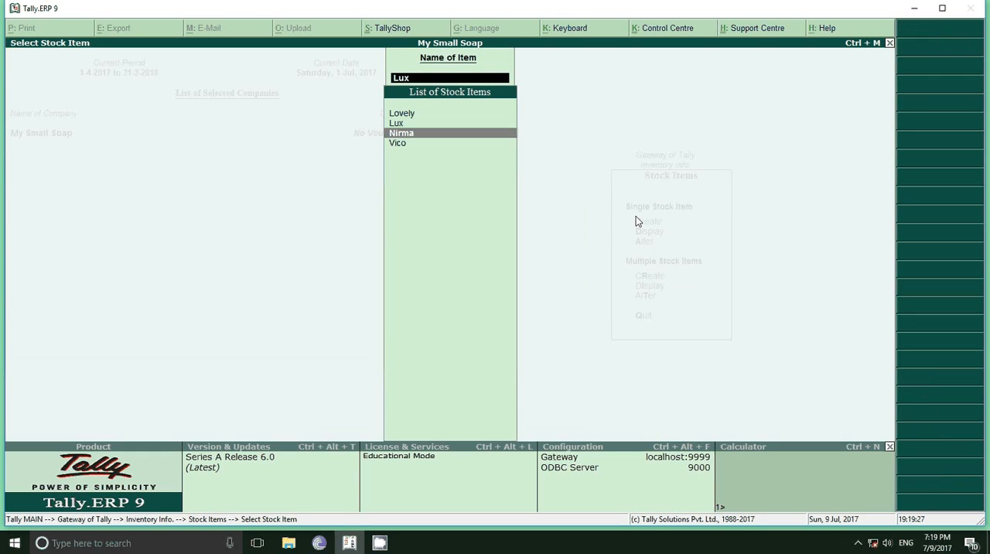
pyautogui.press('Return')
pyautogui.press('Return')
pyautogui.press('Return')
pyautogui.press('Return')
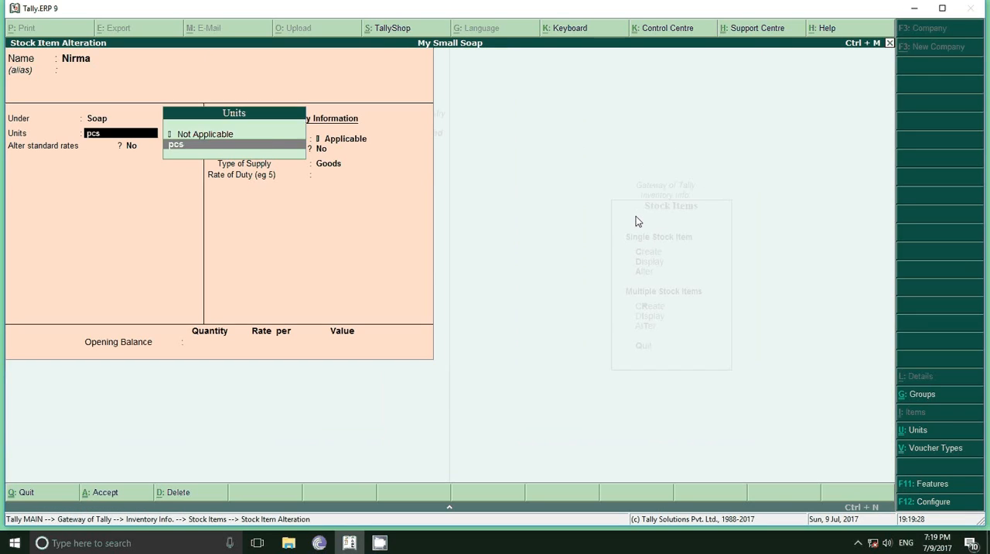
pyautogui.press('Return')
pyautogui.write('y')
# Set Nirma's standard cost to 10.00 per pcs, applicable from 1-Jul-2017
pyautogui.press('Return')
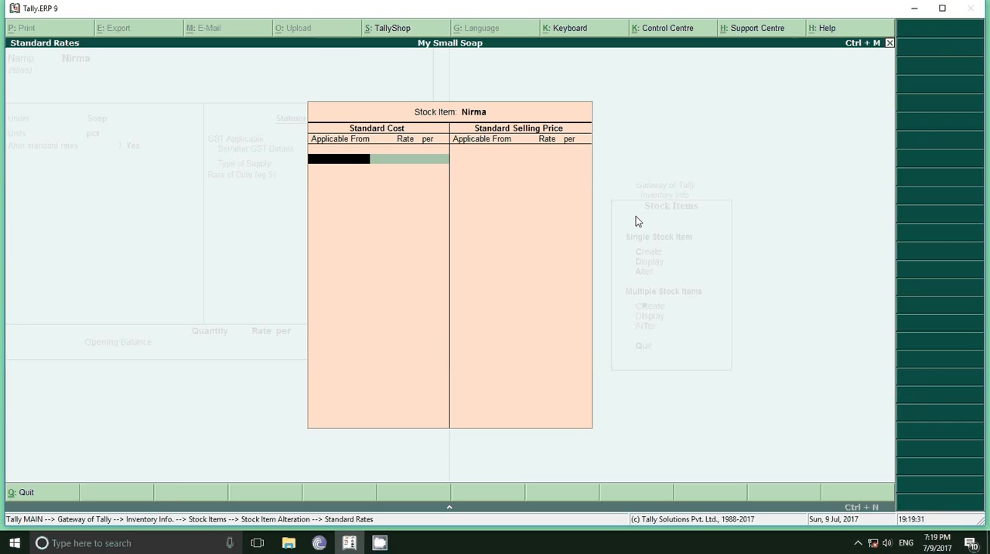
pyautogui.write('1-7')
pyautogui.press('Return')
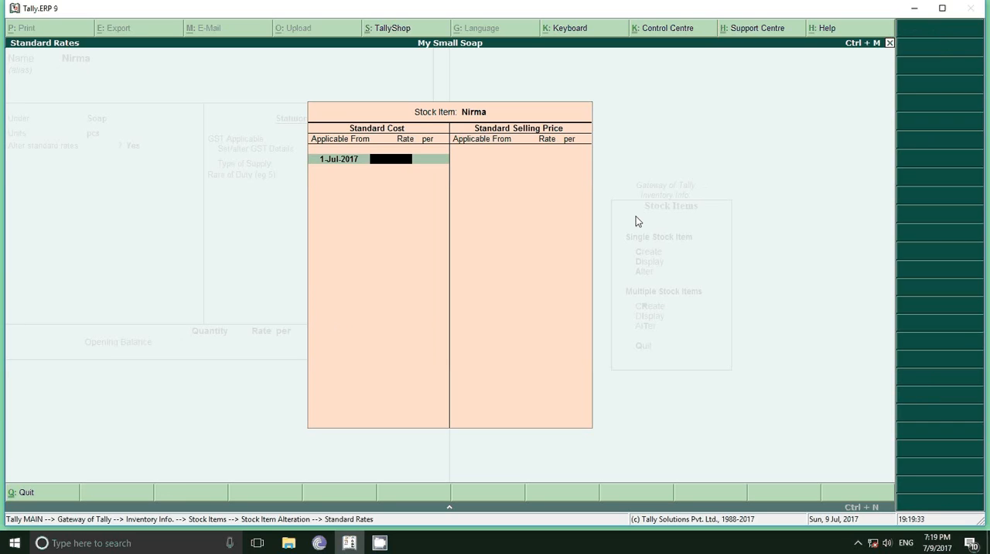
pyautogui.write('10')
pyautogui.press('Return')
pyautogui.press('Return')
# Set Nirma's standard selling price to 20.00 per pcs from 1-Jul-2017, and save the stock item
pyautogui.write('1')
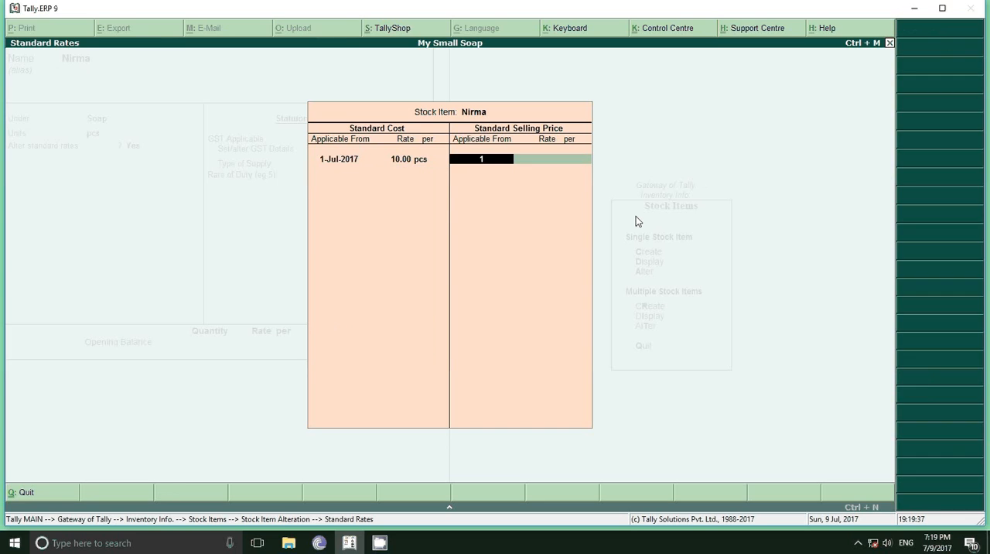
pyautogui.write('-7')
pyautogui.press('Return')
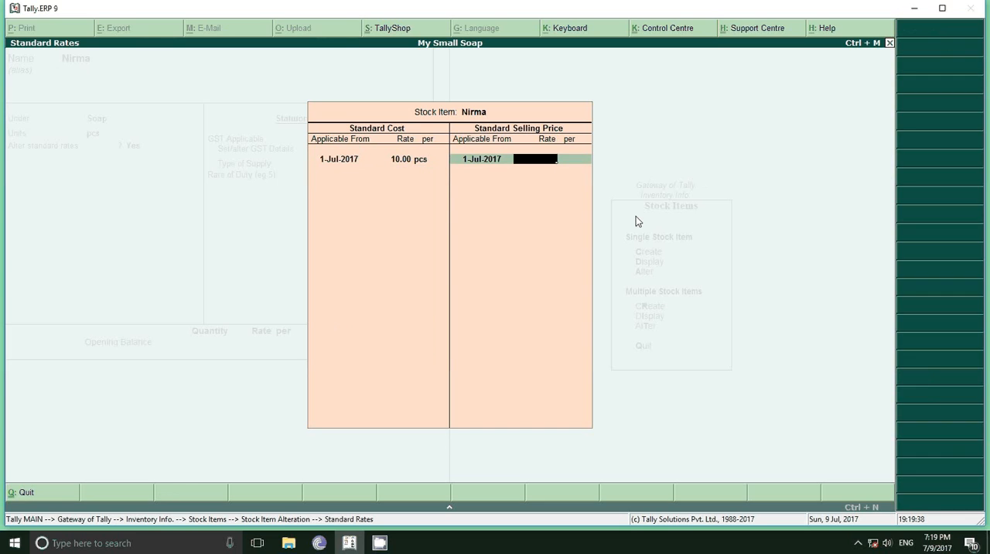
pyautogui.write('20')
pyautogui.press('Return')
pyautogui.press('Return')
pyautogui.press('Return')
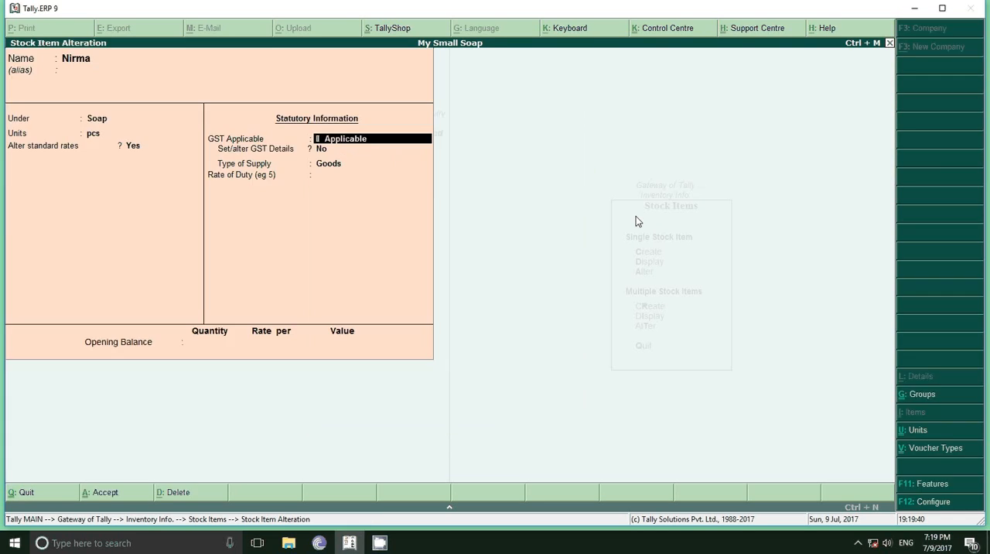
pyautogui.press('Return')
pyautogui.press('Return')
pyautogui.press('Return')
# Open the Vico stock item for alteration and set Alter standard rates to Yes
pyautogui.press('Return')
pyautogui.press('Return')
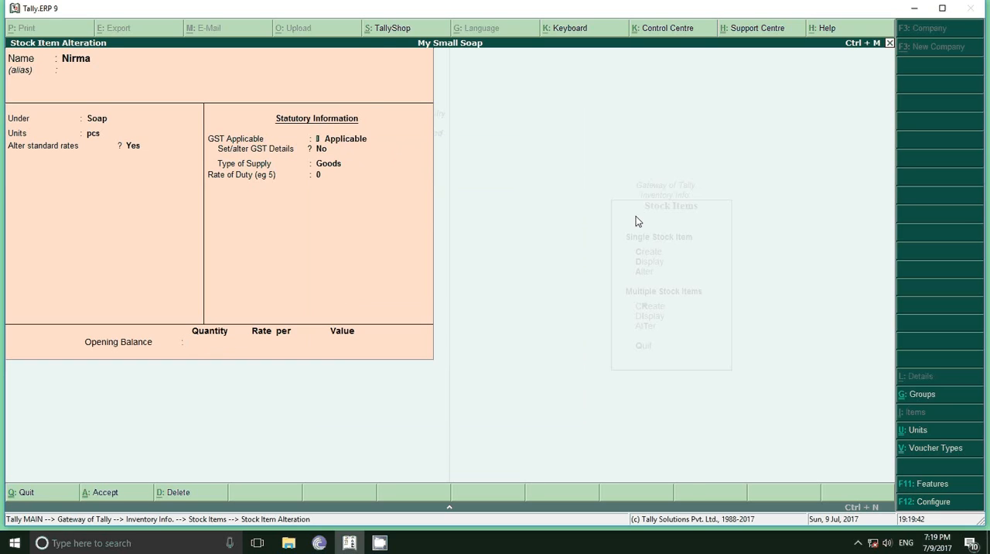
pyautogui.press('Down')
pyautogui.press('Return')
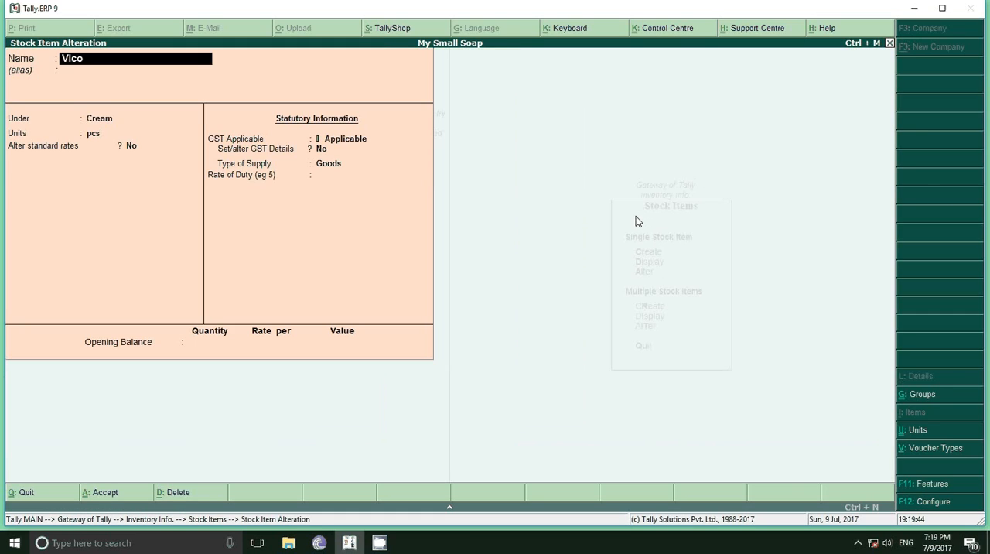
pyautogui.press('Return')
pyautogui.press('Return')
pyautogui.press('Return')
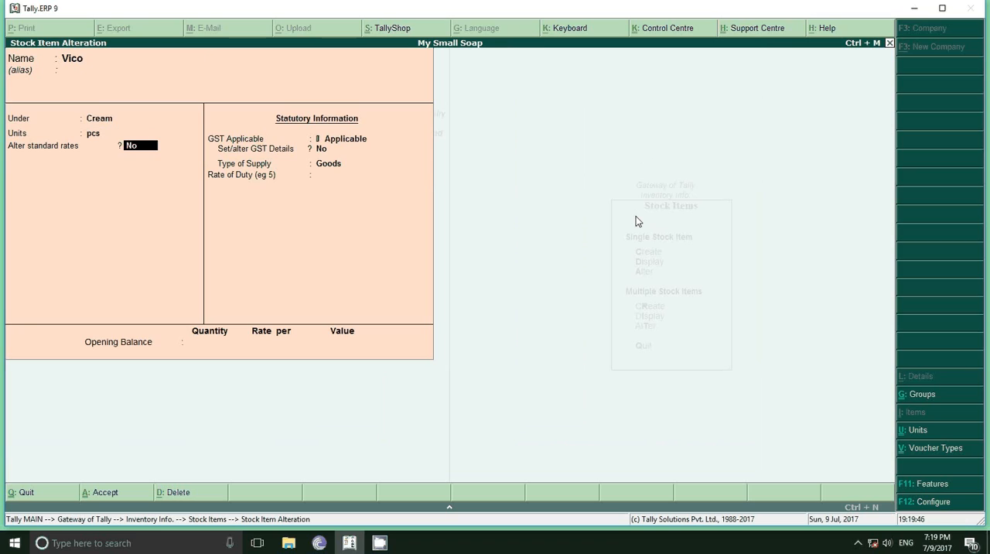
pyautogui.press('y')
pyautogui.press('Return')
# Set Vico's standard cost to 40.00 per pcs, applicable from 1-Jul-2017
pyautogui.write('1')
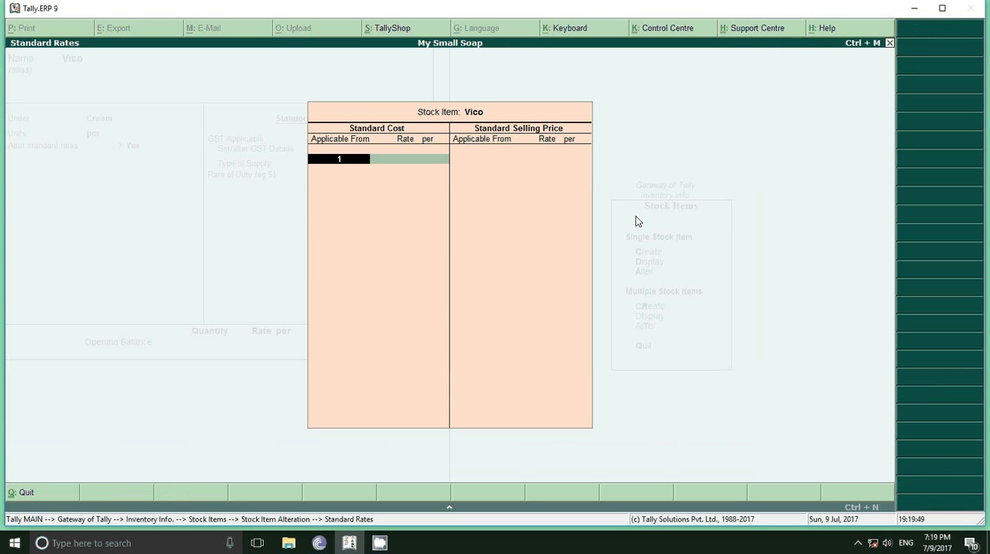
pyautogui.write('-7')
pyautogui.press('Return')
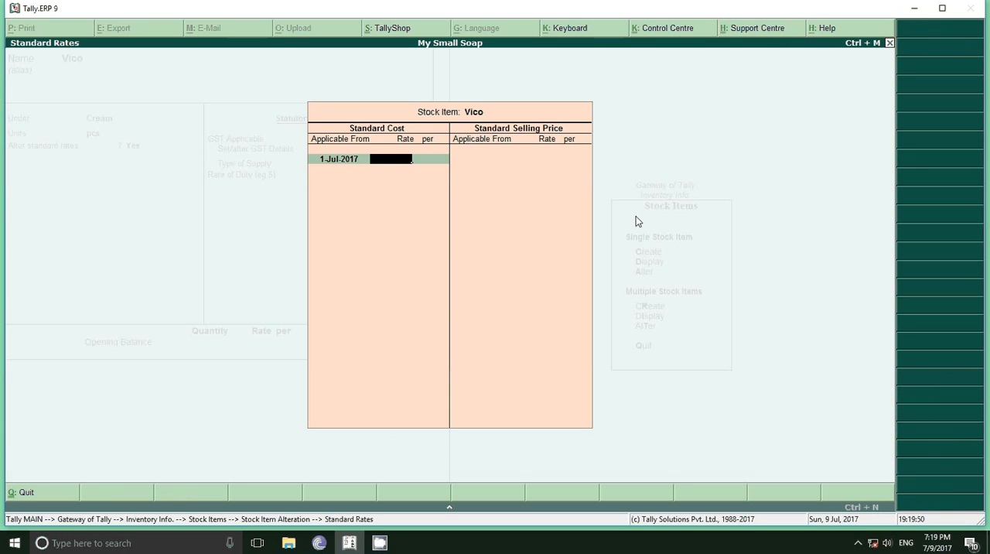
pyautogui.write('40')
pyautogui.press('Return')
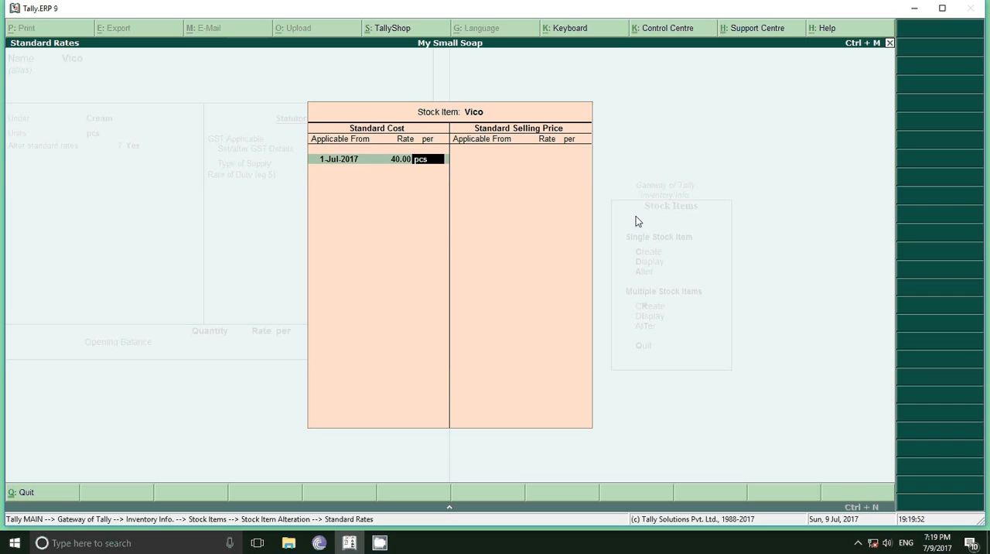
pyautogui.press('Return')
# Set Vico's standard selling price to 50.00 per pcs from 1-Jul-2017, and save the stock item
pyautogui.write('1')
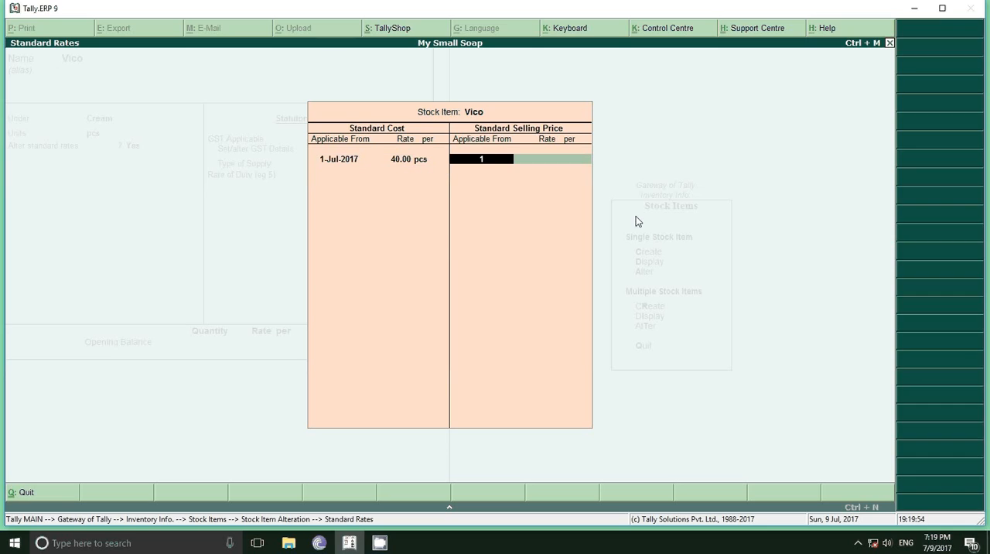
pyautogui.write('-7')
pyautogui.press('Return')
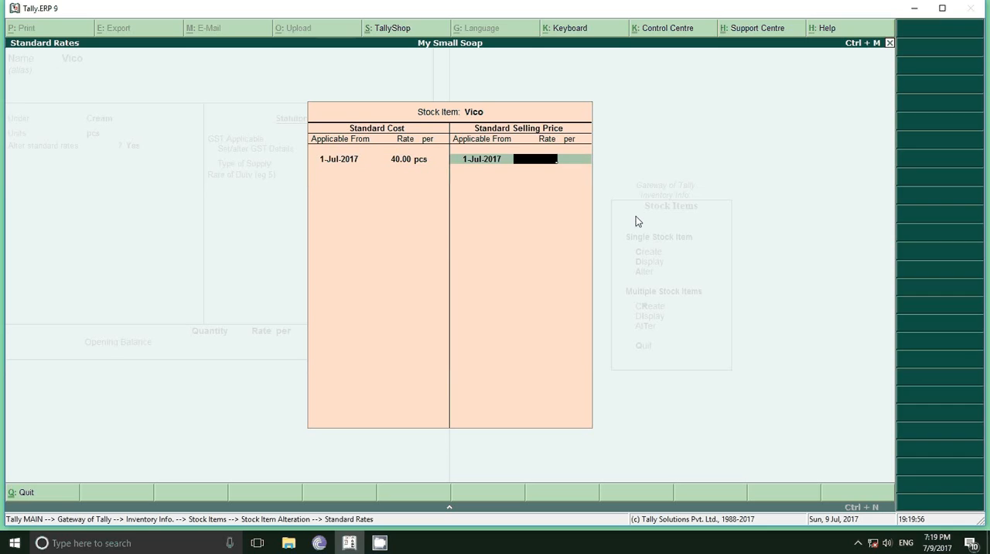
pyautogui.write('50')
pyautogui.press('Return')
pyautogui.press('Return')
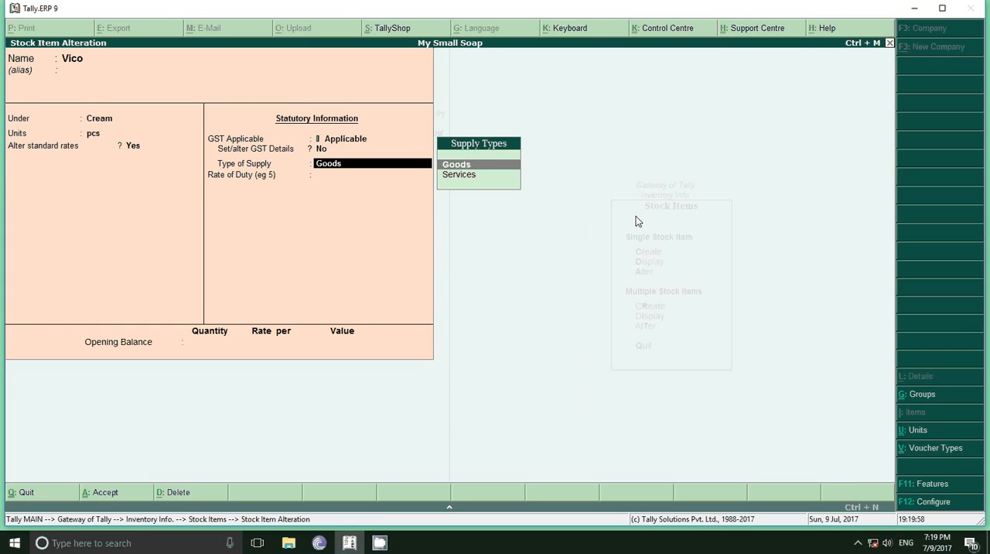
pyautogui.press('Return')
pyautogui.press('Return')
pyautogui.press('Return')
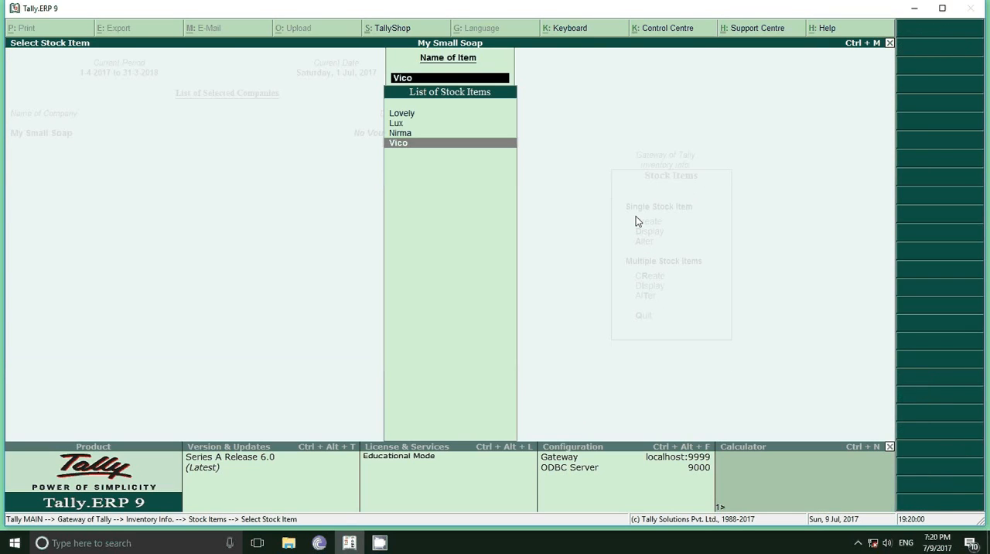
# Leave the inventory masters and open the single ledger creation form under Accounts Info
pyautogui.press('Escape')
pyautogui.press('Escape')
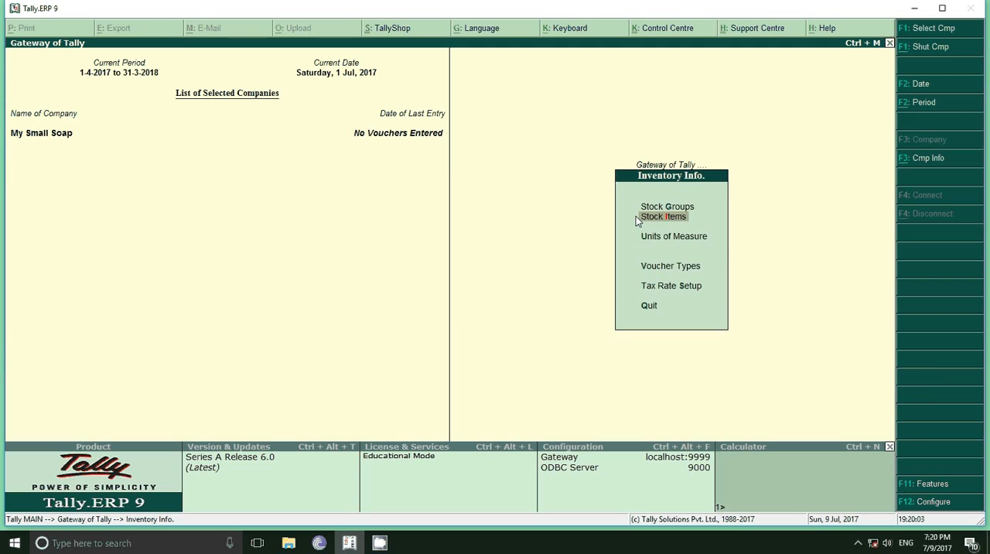
pyautogui.press('Escape')
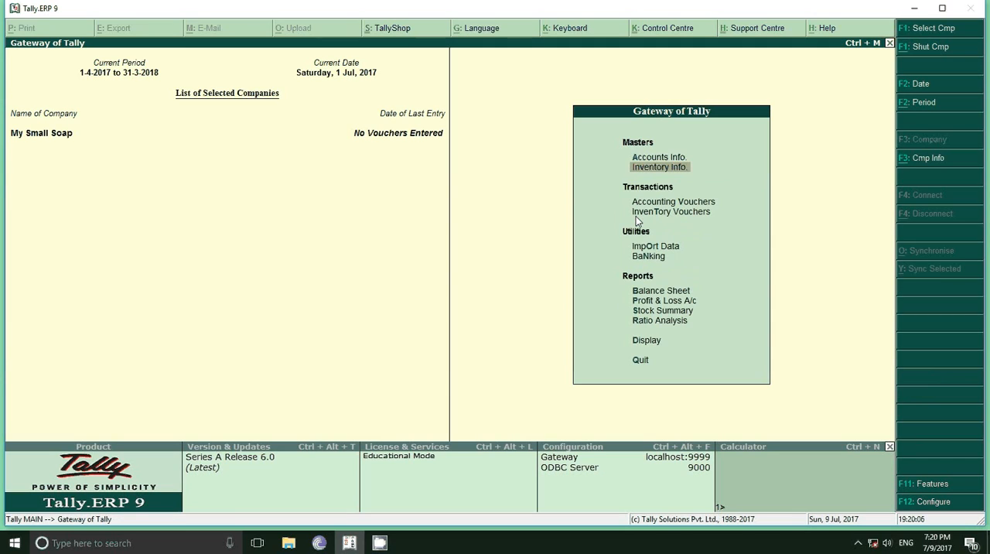
pyautogui.press('Up')
pyautogui.press('Return')
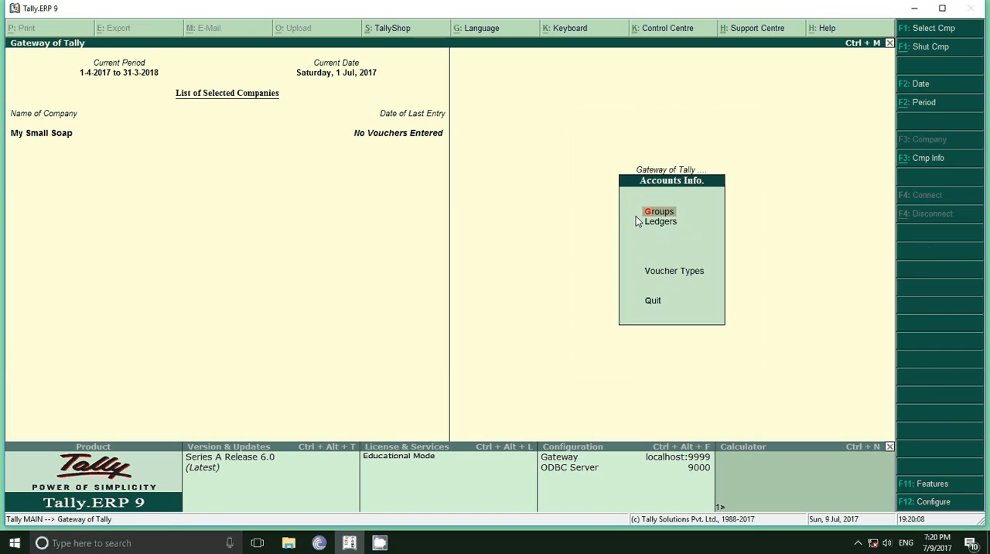
pyautogui.press('Down')
pyautogui.press('Return')
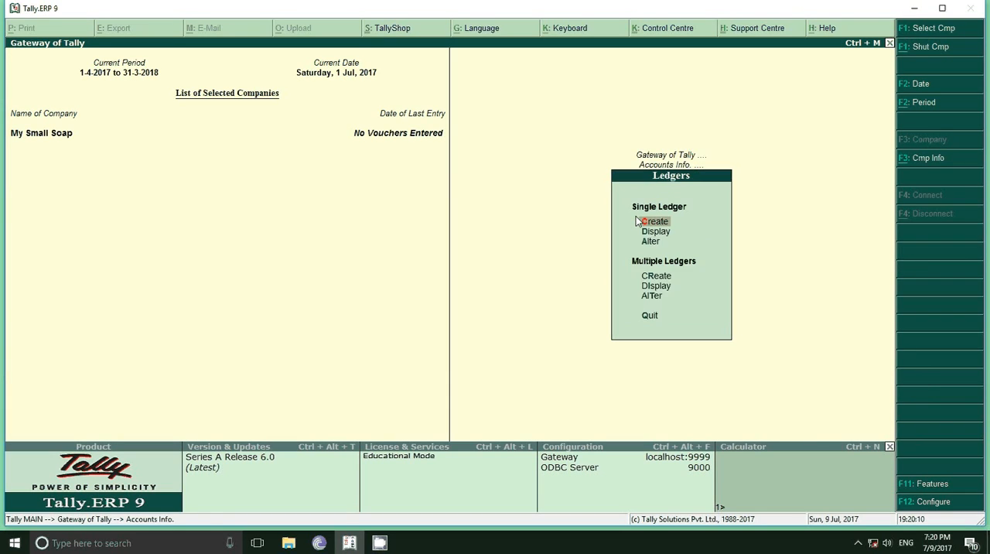
pyautogui.press('Return')
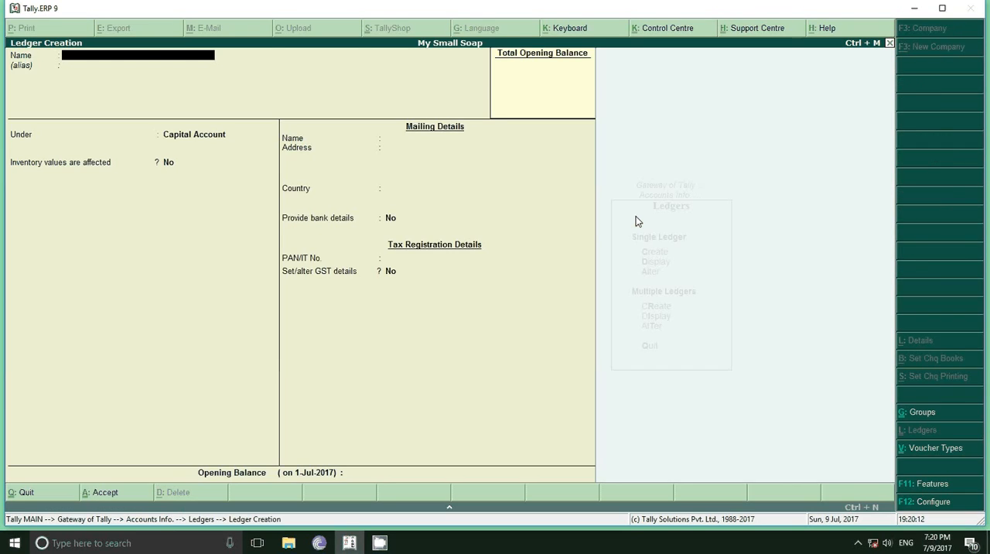
# Name the new ledger Purchase and place it under Purchase Accounts
pyautogui.write('Purchase')
pyautogui.press('Return')
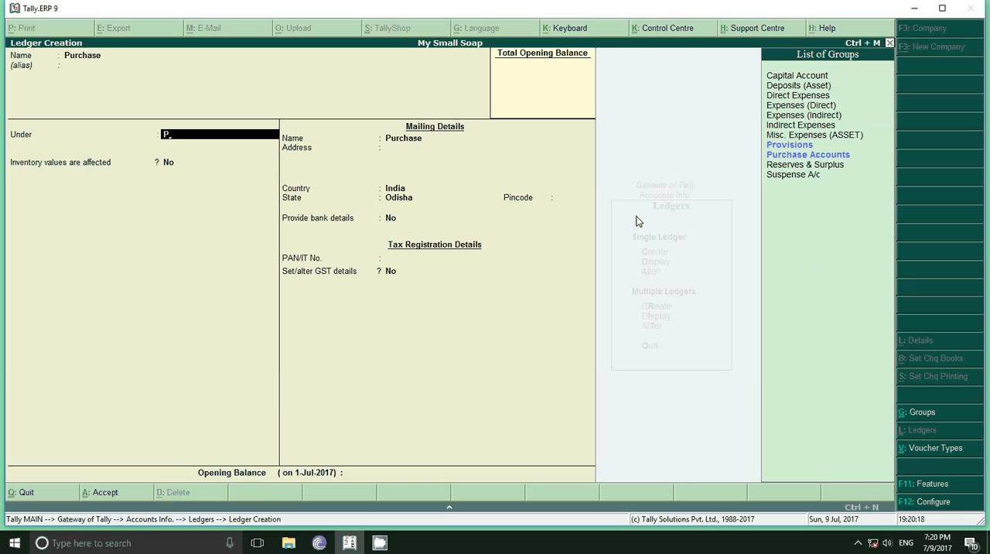
pyautogui.press('Down')
pyautogui.press('Return')
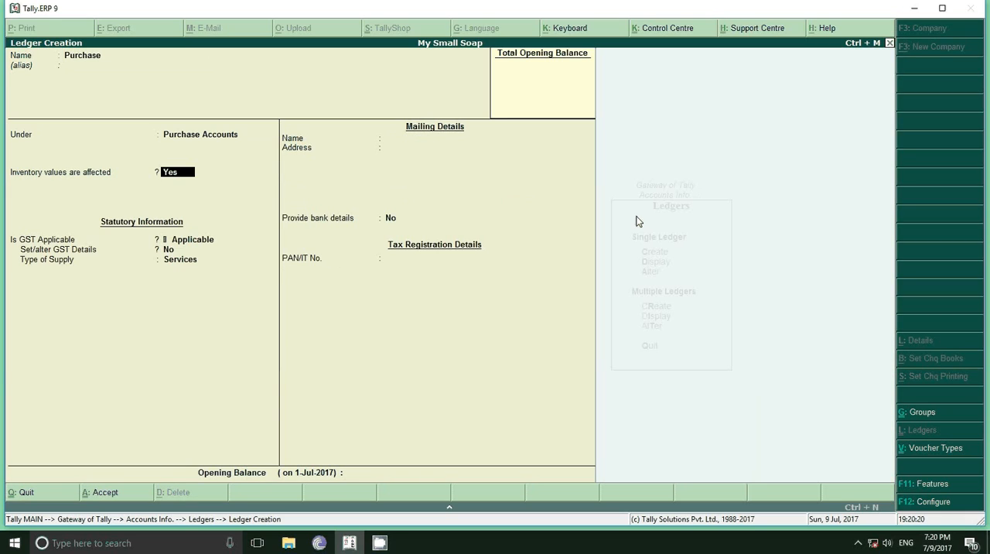
# Set the Purchase ledger's type of supply to Goods, keeping inventory values affected and GST applicable, and save the ledger
pyautogui.press('Return')
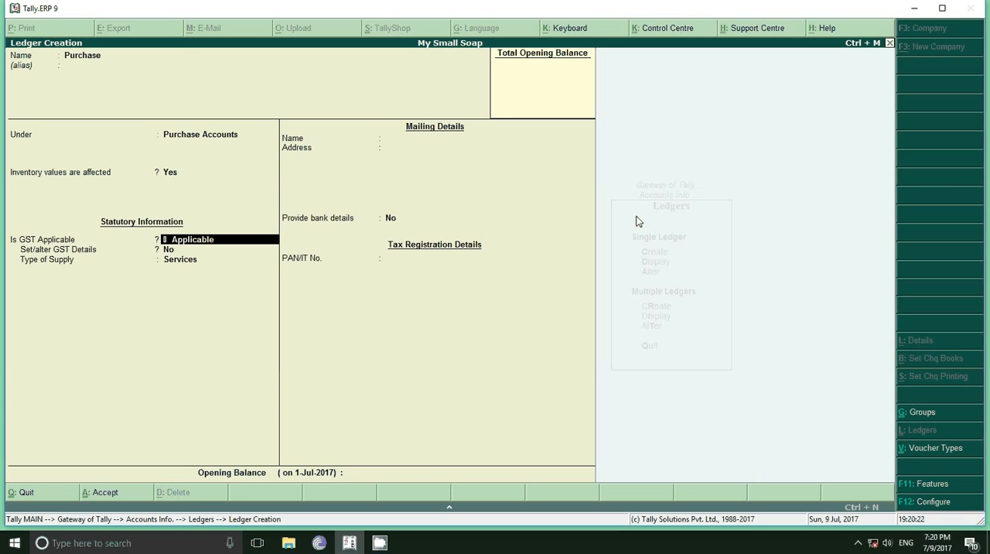
pyautogui.press('Return')
pyautogui.press('Return')
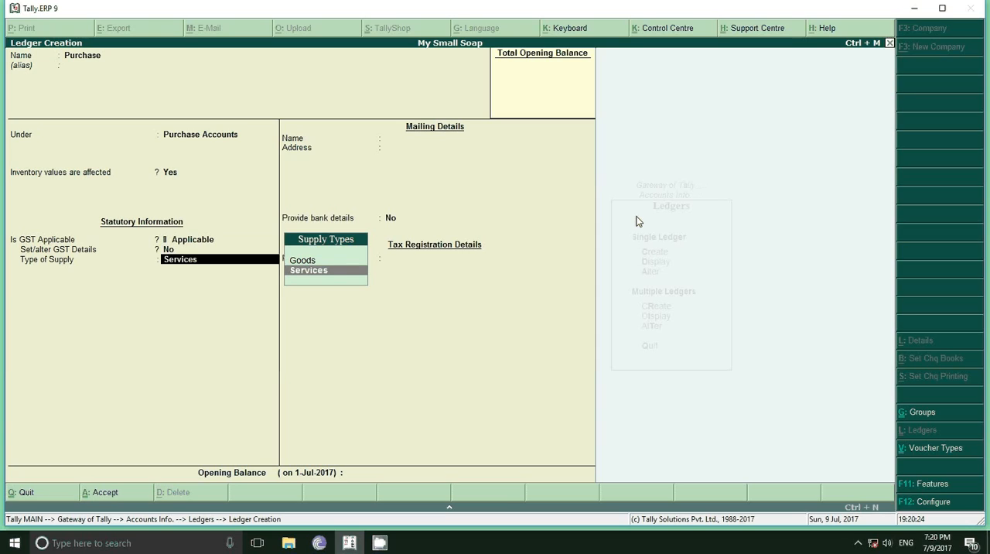
pyautogui.press('Up')
pyautogui.press('Return')
pyautogui.press('Return')
pyautogui.press('Return')
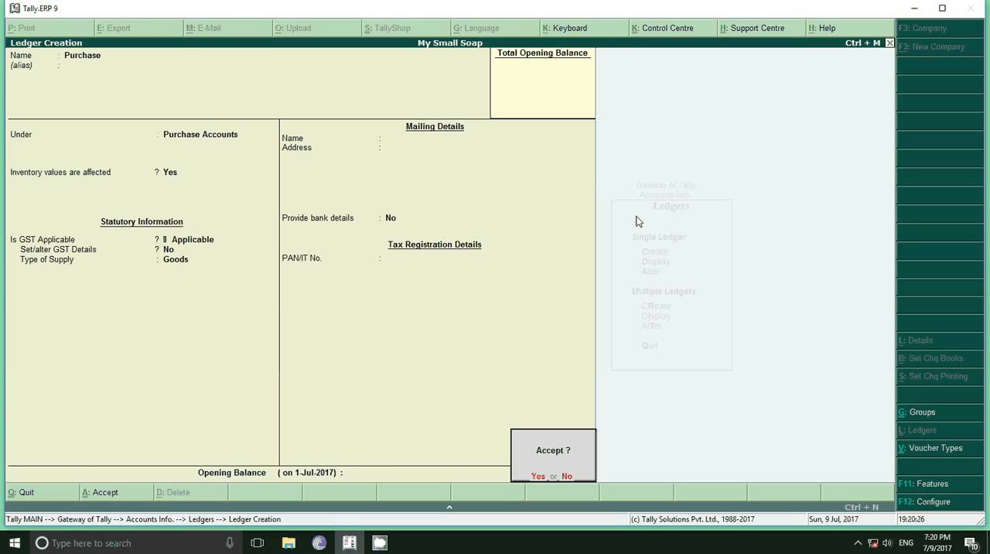
pyautogui.press('Return')
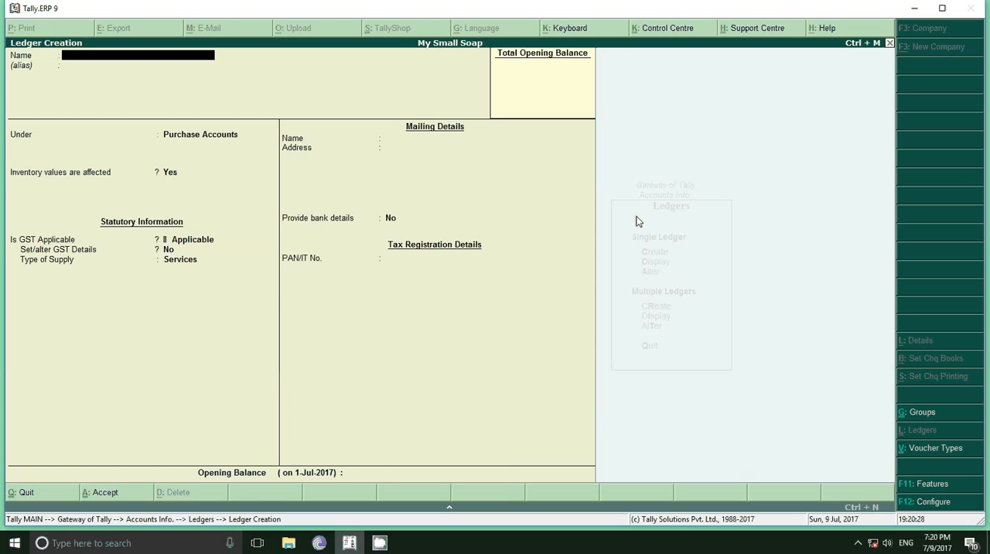
# Name the next ledger Local Dealer and place it under Sundry Creditors
pyautogui.write('Local Dealer')
pyautogui.press('Return')
pyautogui.press('Return')
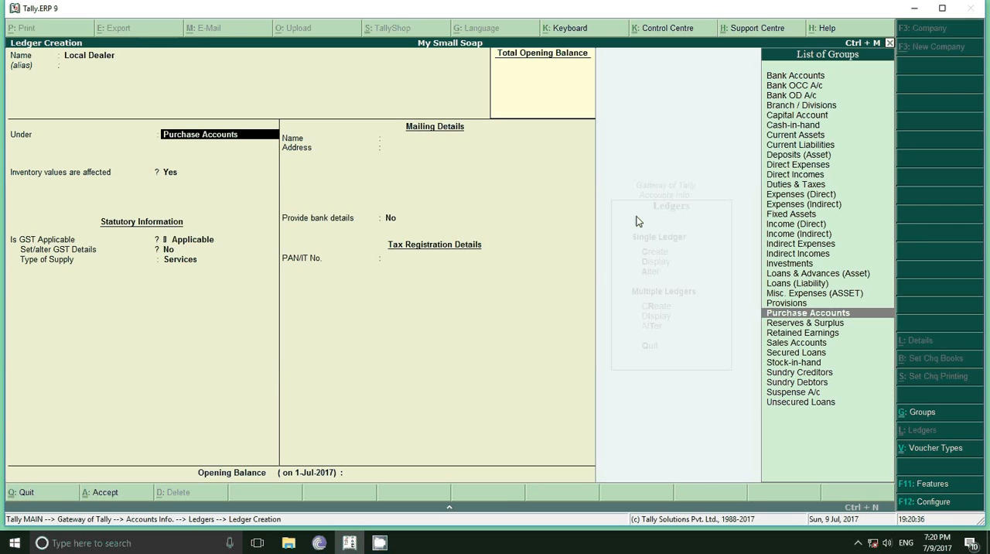
pyautogui.write('cr')
pyautogui.press('Return')
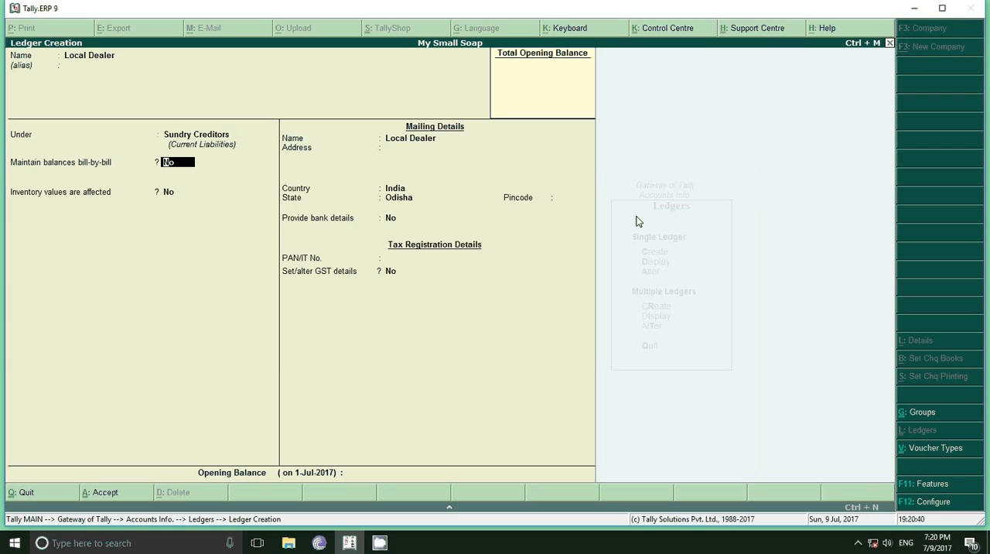
# Set Maintain balances bill-by-bill to Yes for Local Dealer, leaving the default credit period blank
pyautogui.write('y')
pyautogui.press('Return')
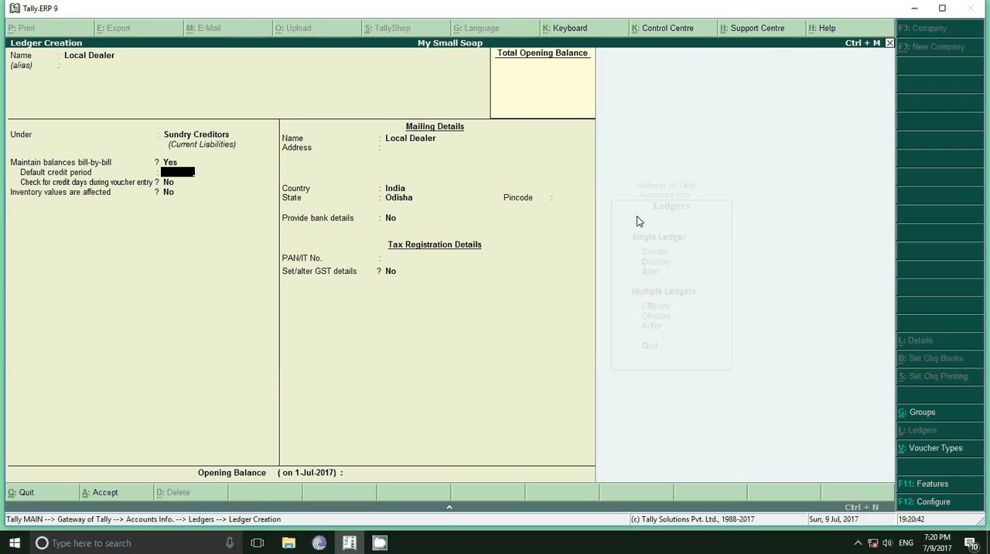
pyautogui.press('Return')
pyautogui.press('Return')
pyautogui.hotkey('shift', 'Tab')
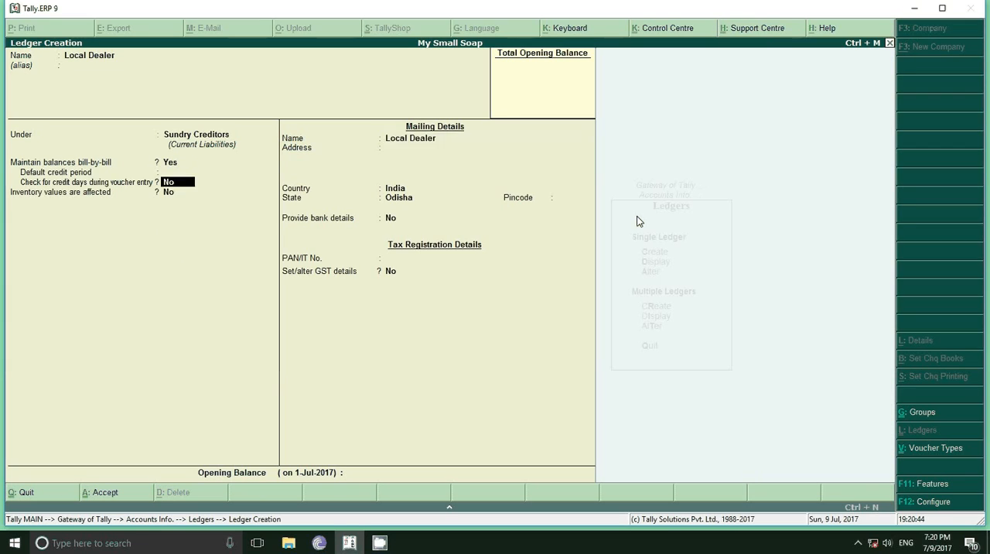
pyautogui.hotkey('shift', 'Tab')
pyautogui.hotkey('shift', 'Tab')
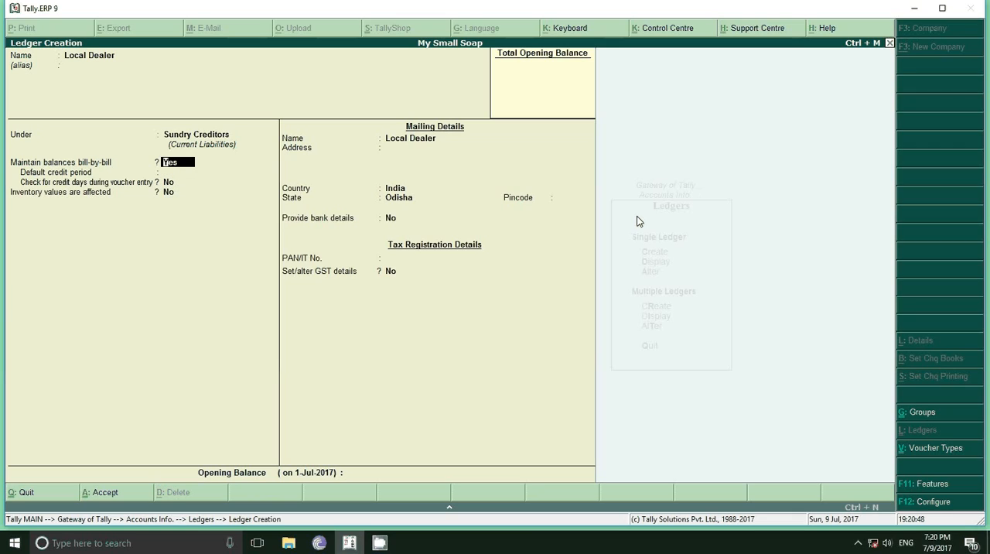
# Keep India and Odisha in Local Dealer's mailing details, and set Set/alter GST details to Yes
pyautogui.press('Return')
pyautogui.press('Return')
pyautogui.press('Return')
pyautogui.press('Return')
pyautogui.press('Return')
pyautogui.press('Return')
pyautogui.press('Return')
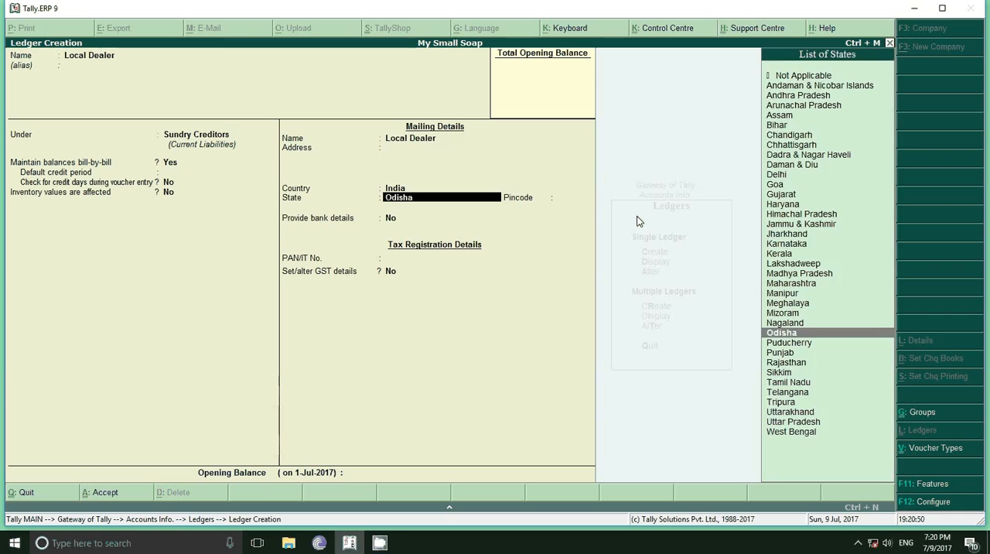
pyautogui.press('Return')
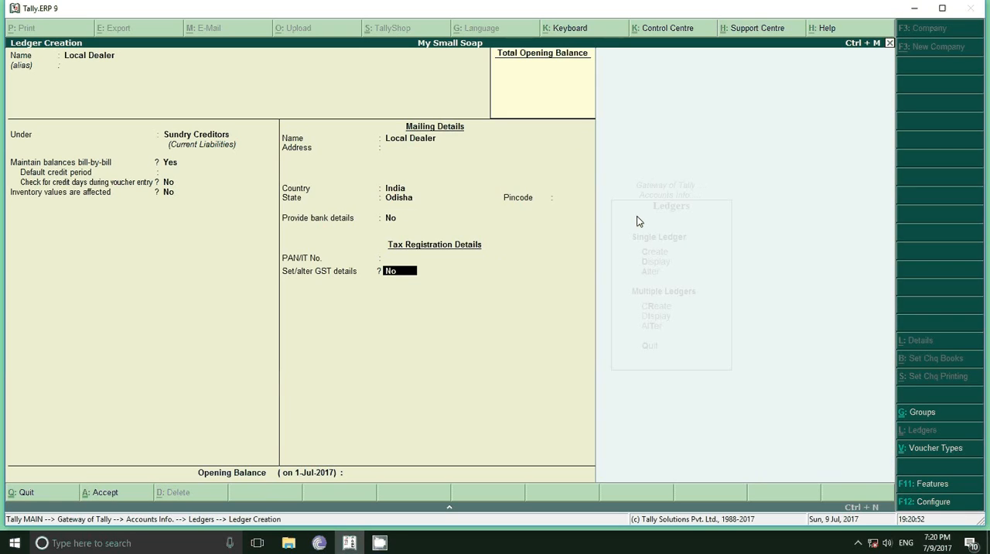
pyautogui.press('y')
pyautogui.press('Return')
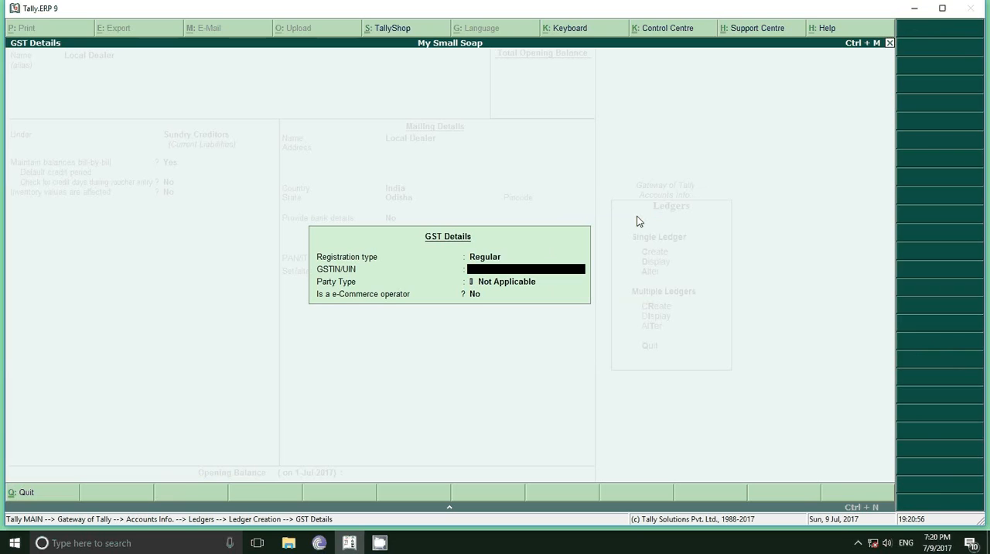
# Try to enter Local Dealer's GSTIN/UIN in the GST details
pyautogui.write('21AAAAA1234A1Z5')
pyautogui.press('Return')
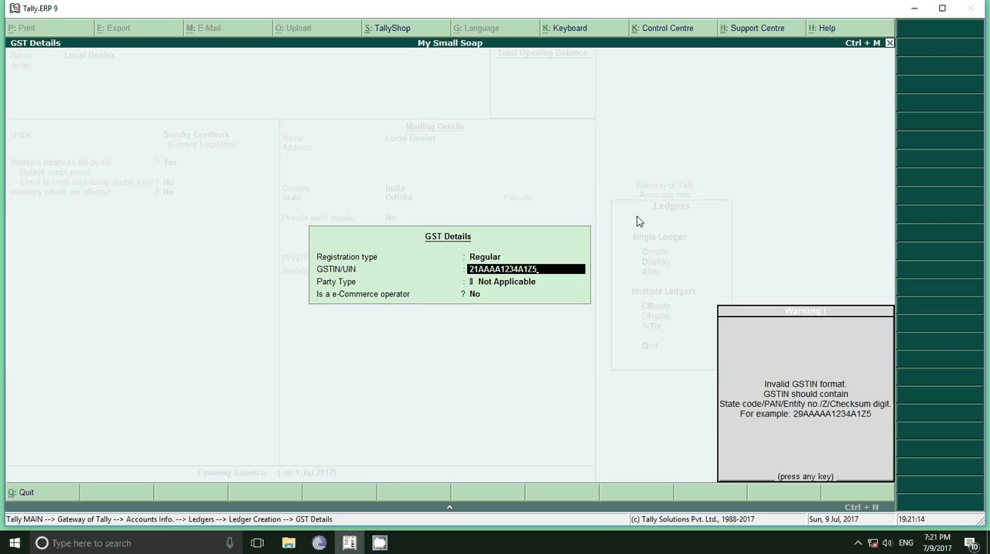
pyautogui.press('Return')
# Enter Local Dealer's GSTIN/UIN in full, keep party type Not Applicable, and save the ledger
pyautogui.write('2')
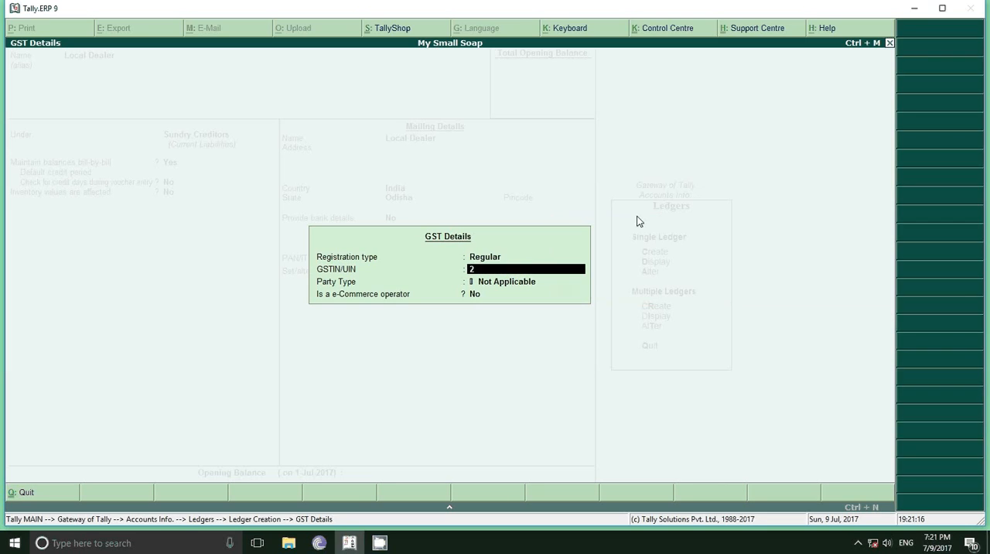
pyautogui.write('1AAAAA1234A1Z5')
pyautogui.press('Return')
pyautogui.press('Return')
pyautogui.press('Return')
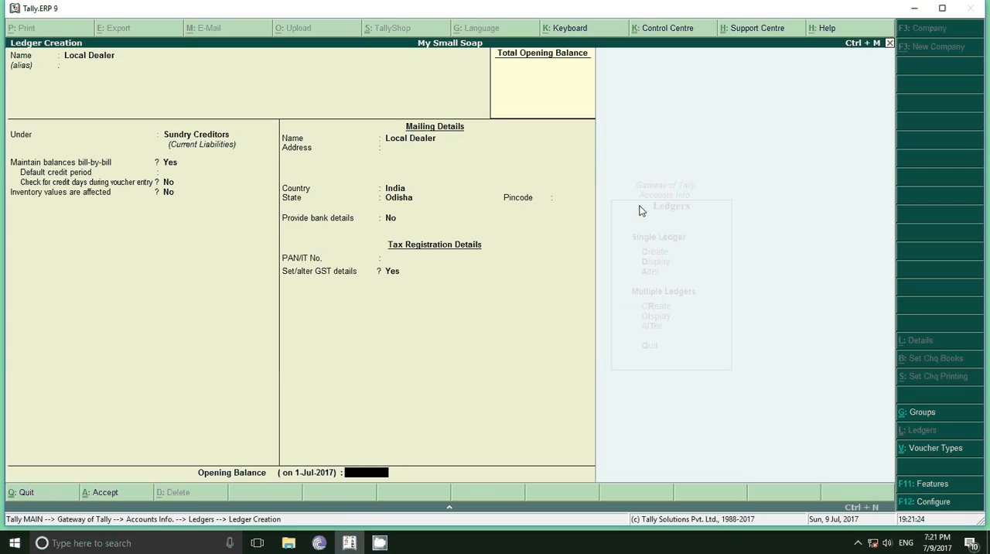
pyautogui.press('Return')
pyautogui.press('Return')
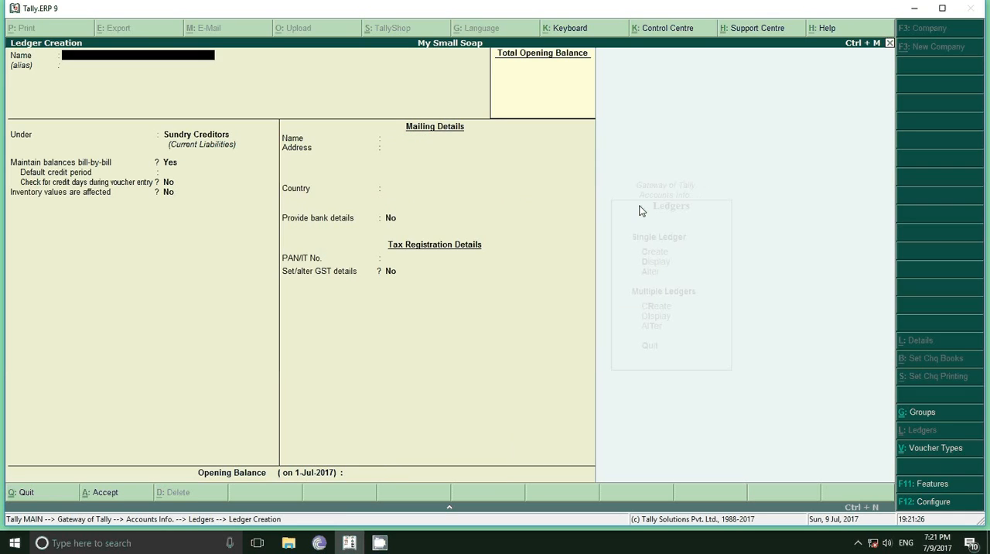
# Name the next ledger Sale and place it under Sales Accounts
pyautogui.write('Sale')
pyautogui.press('Return')
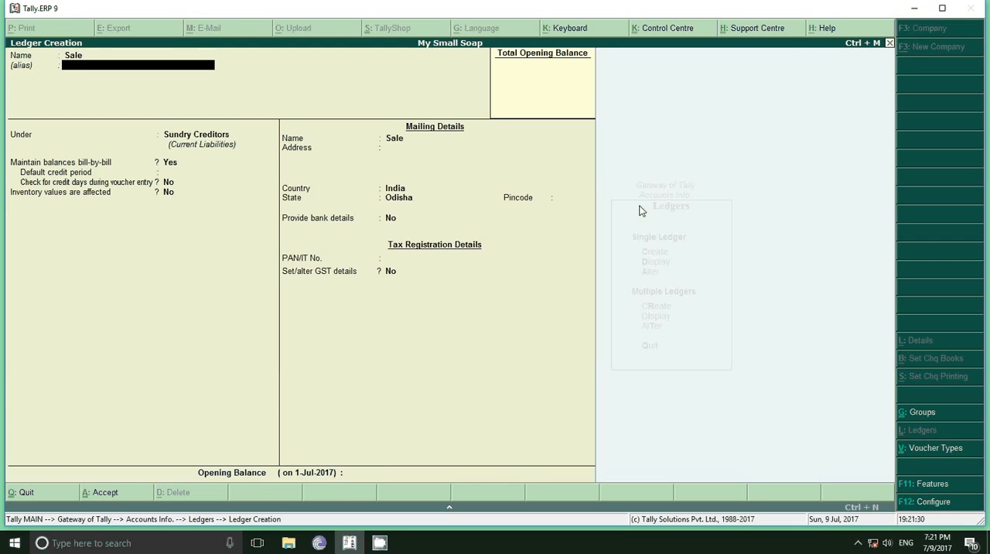
pyautogui.press('Return')
pyautogui.write('Sa')
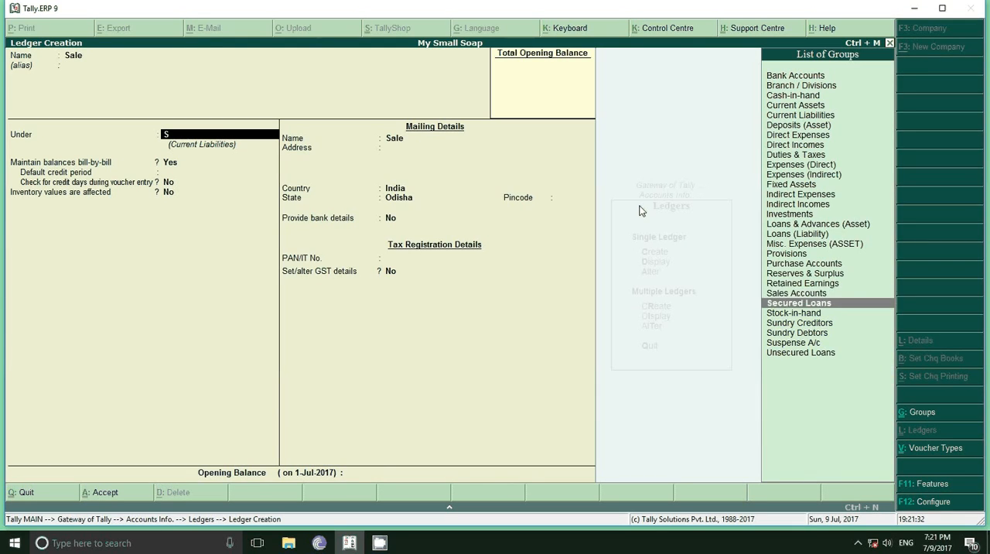
pyautogui.press('Return')
# Keep GST applicable and inventory values affected for the Sale ledger, set its type of supply to Goods, and save it
pyautogui.press('Return')
pyautogui.press('Return')
pyautogui.press('Return')
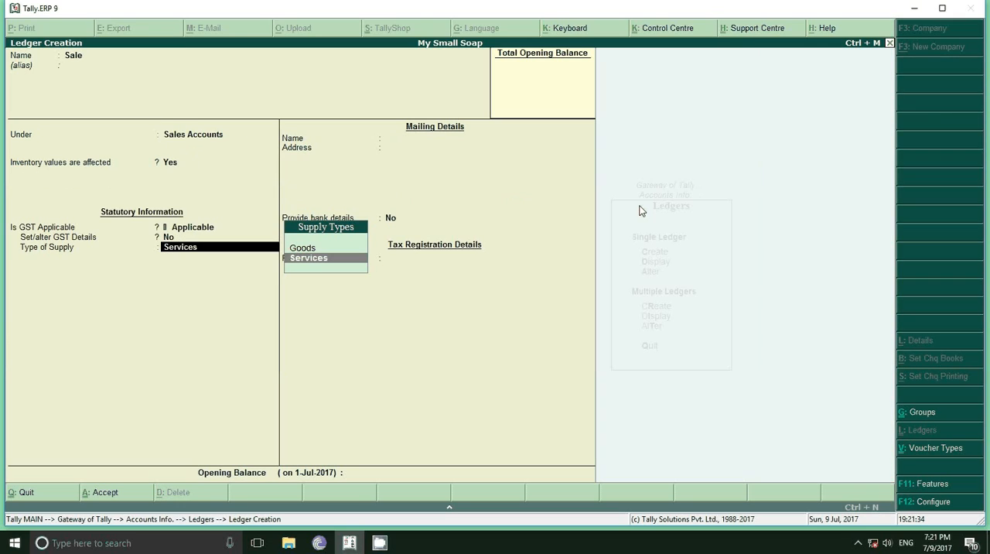
pyautogui.press('Up')
pyautogui.press('Return')
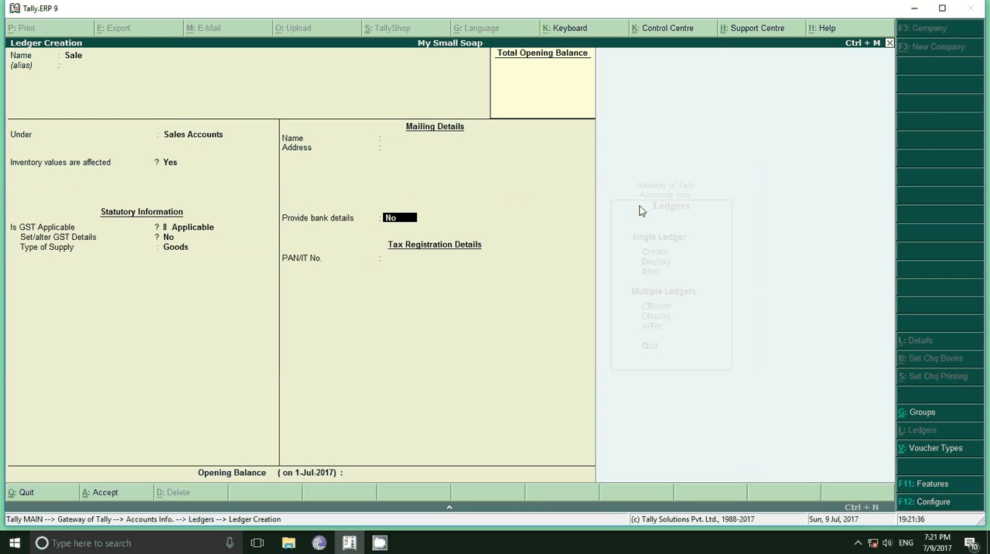
pyautogui.press('Return')
pyautogui.press('Return')
pyautogui.press('Return')
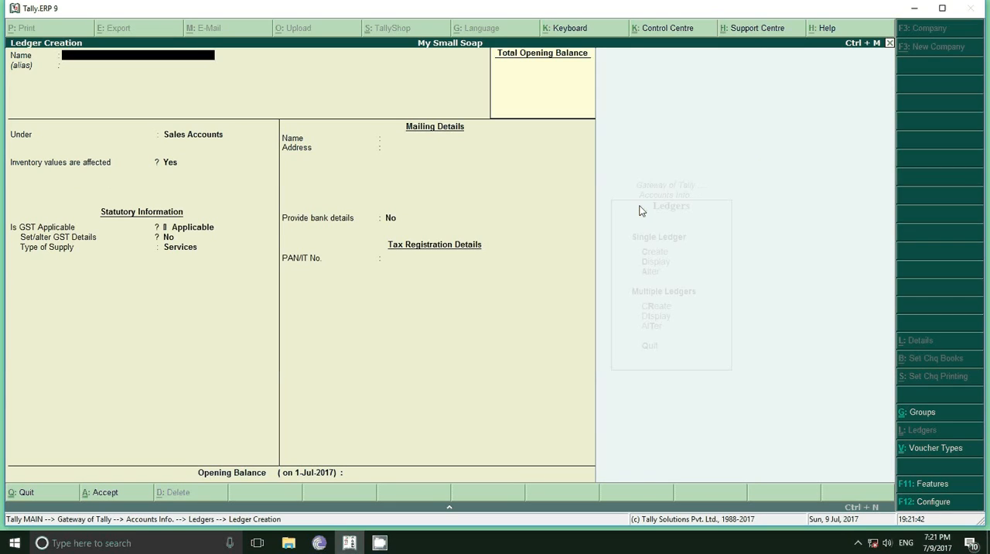
# Name the next ledger SGST and place it under Duties & Taxes
pyautogui.write('SGST')
pyautogui.press('Return')
pyautogui.press('Return')
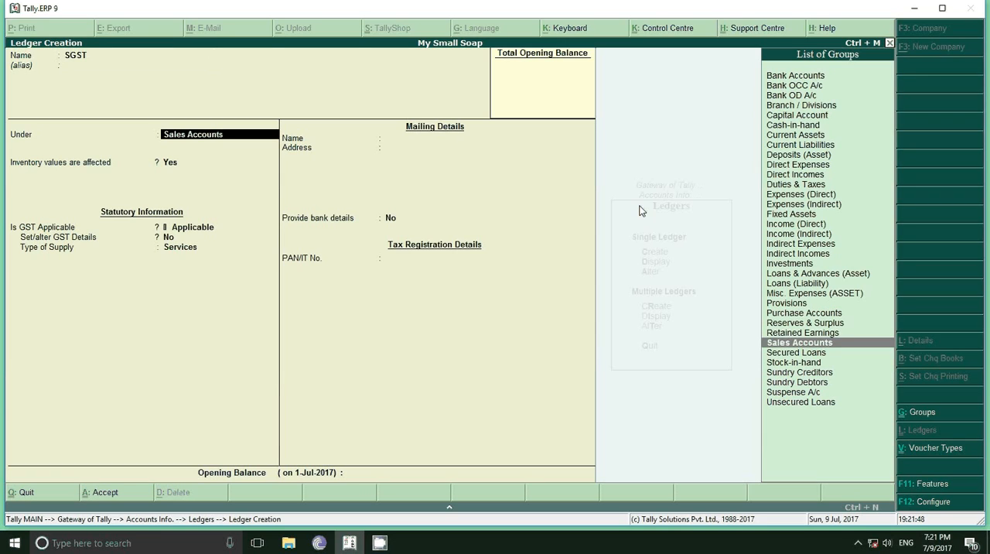
pyautogui.write('D')
pyautogui.press('Down')
pyautogui.press('Down')
pyautogui.press('Down')
pyautogui.press('Down')
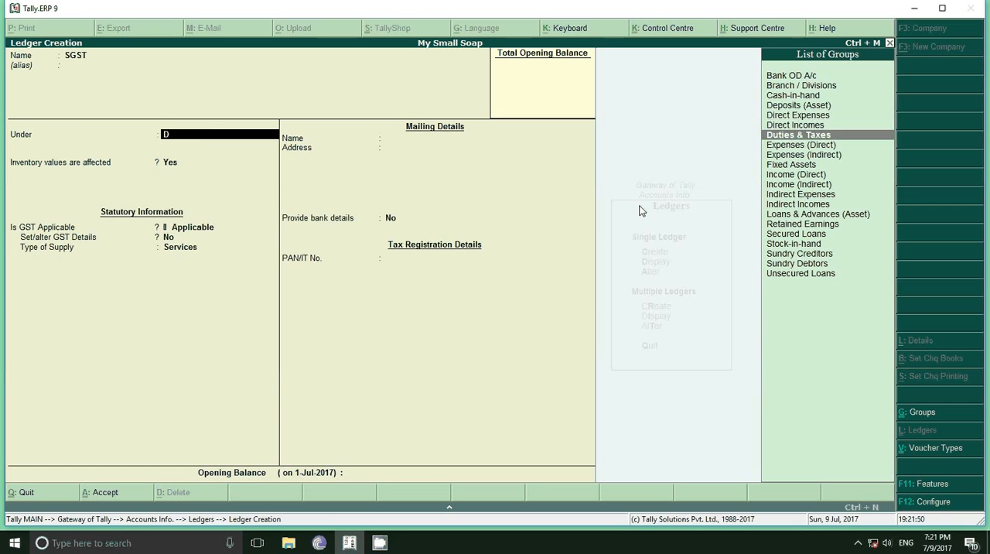
pyautogui.press('Return')
# Set SGST's type of duty/tax to GST and tax type to State Tax, keep the remaining defaults, and save the ledger
pyautogui.press('Up')
pyautogui.press('Return')
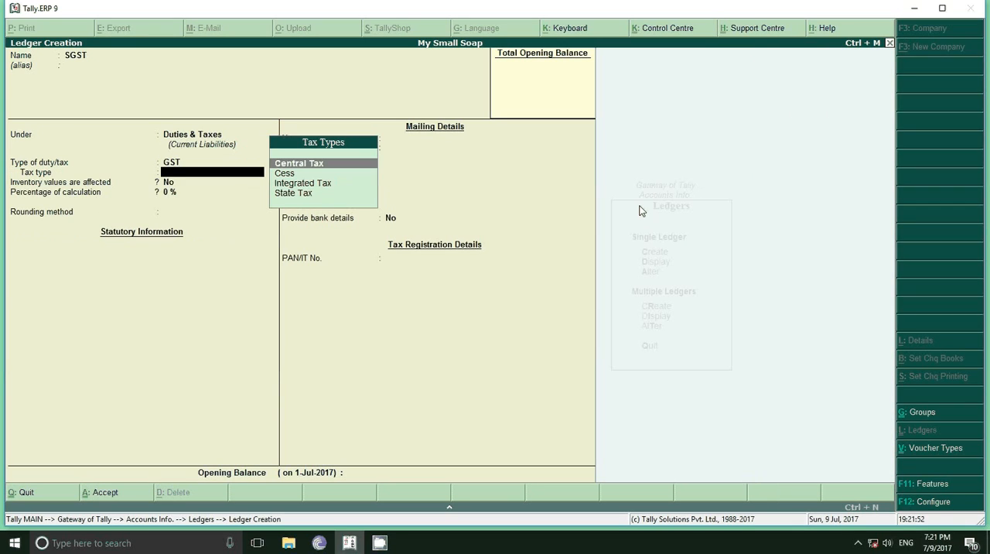
pyautogui.press('Down')
pyautogui.press('Down')
pyautogui.press('Down')
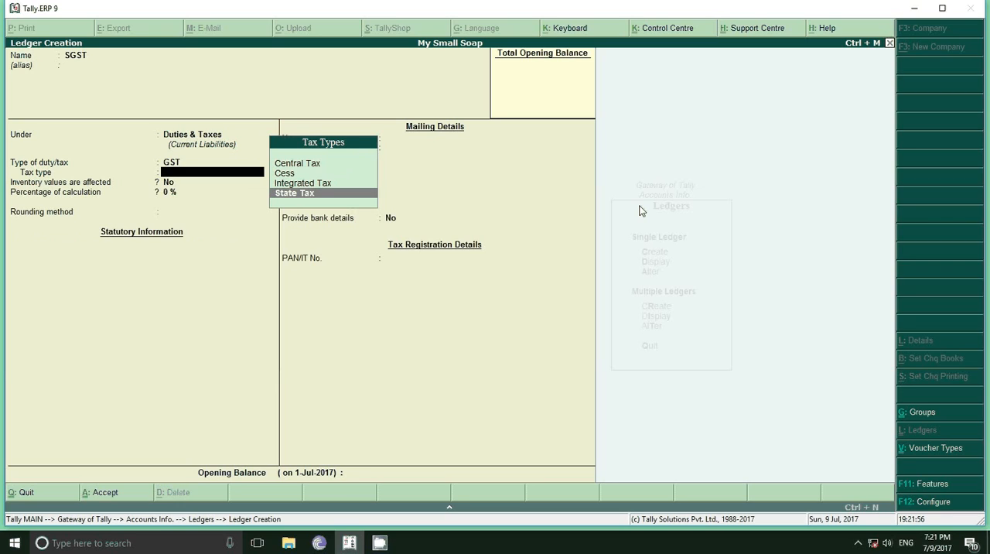
pyautogui.press('Return')
pyautogui.press('Return')
pyautogui.press('Return')
pyautogui.press('Return')
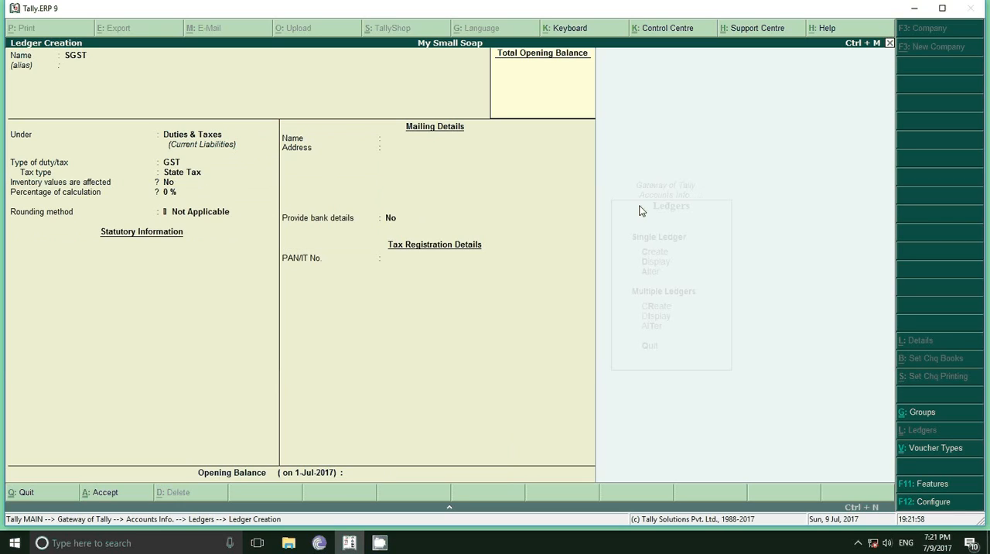
pyautogui.press('Return')
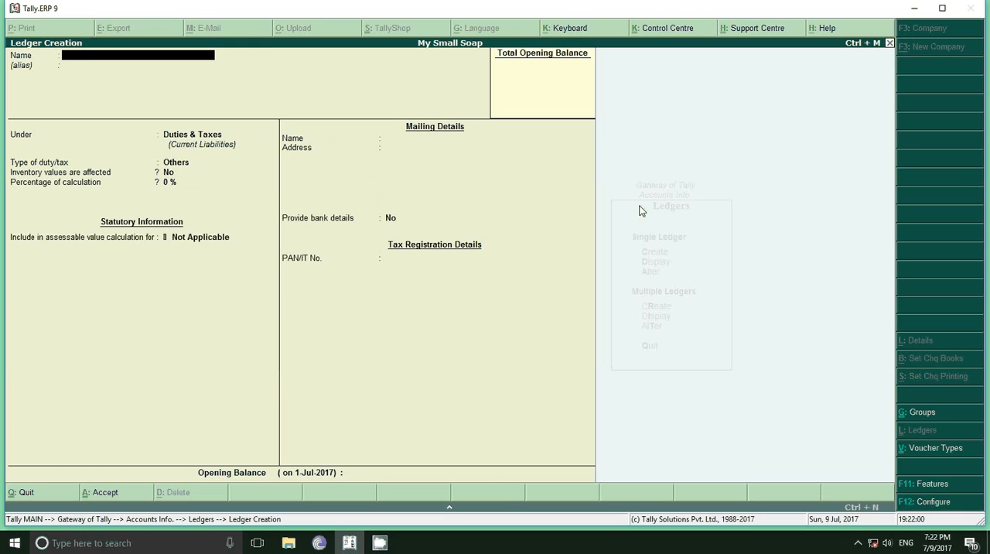
# Name the next ledger CGST and leave its alias blank
pyautogui.write('C')
pyautogui.write('S')
pyautogui.press('BackSpace')
pyautogui.write('GST')
pyautogui.press('Return')
pyautogui.press('Return')
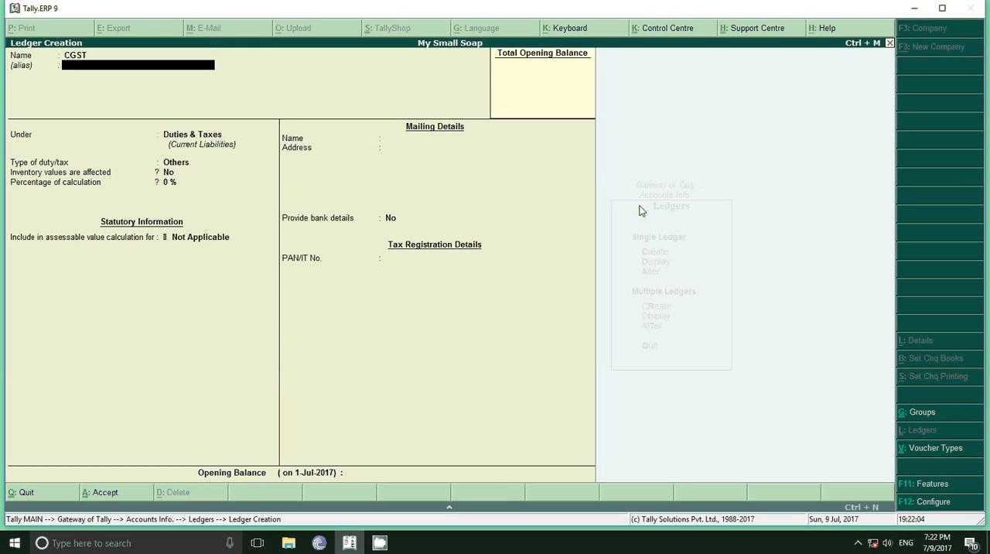
# Set CGST's type of duty/tax to GST and tax type to Central Tax, keep the remaining defaults, and save the ledger
pyautogui.press('Return')
pyautogui.press('Return')
pyautogui.press('Down')
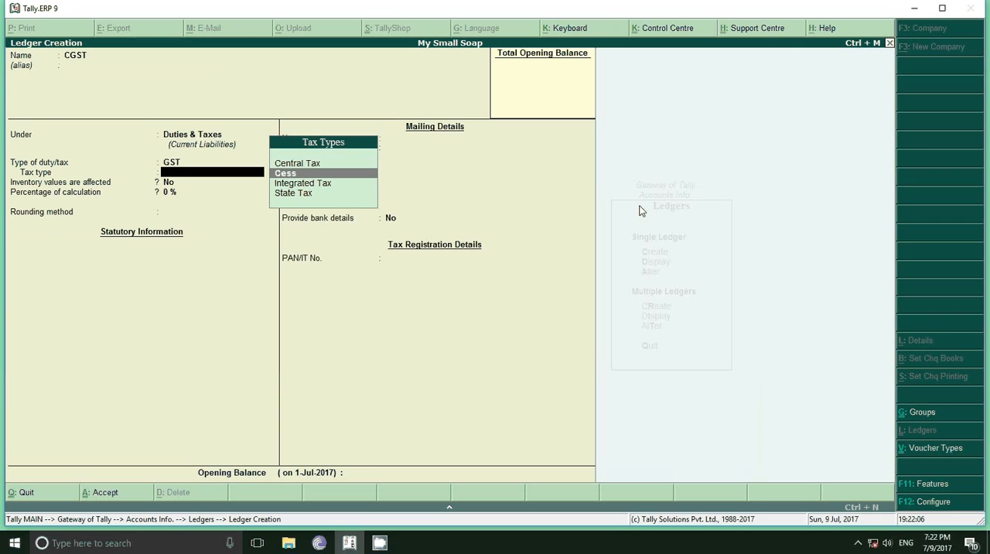
pyautogui.press('Up')
pyautogui.press('Return')
pyautogui.press('Return')
pyautogui.press('Return')
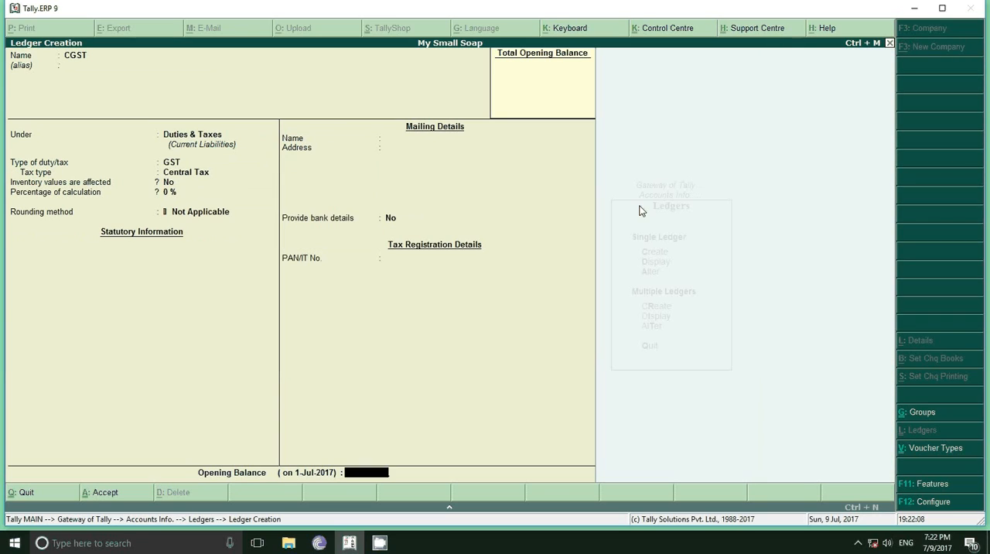
pyautogui.press('Return')
pyautogui.press('Return')
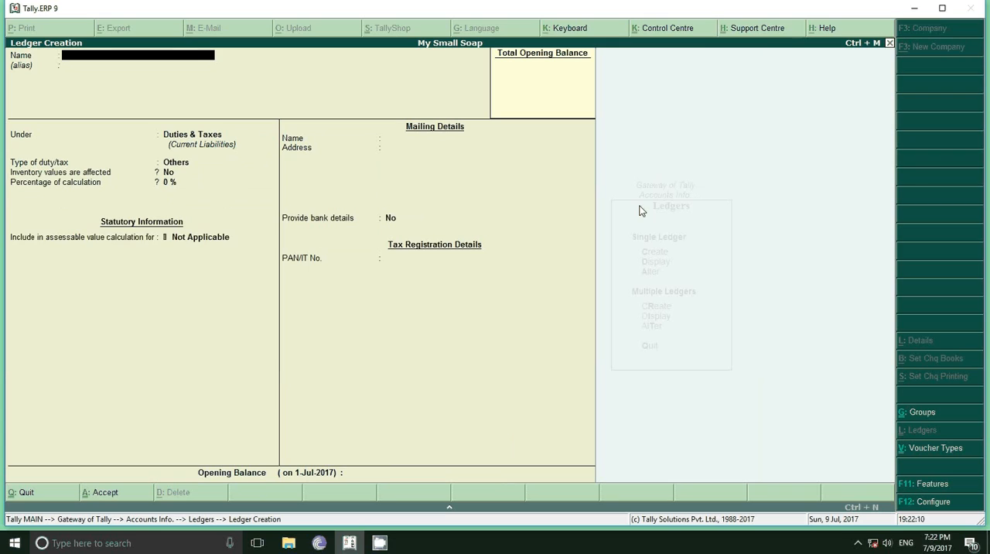
# Leave ledger creation and start a new purchase voucher in Accounting Vouchers
pyautogui.press('Escape')
pyautogui.press('Escape')
pyautogui.press('Escape')
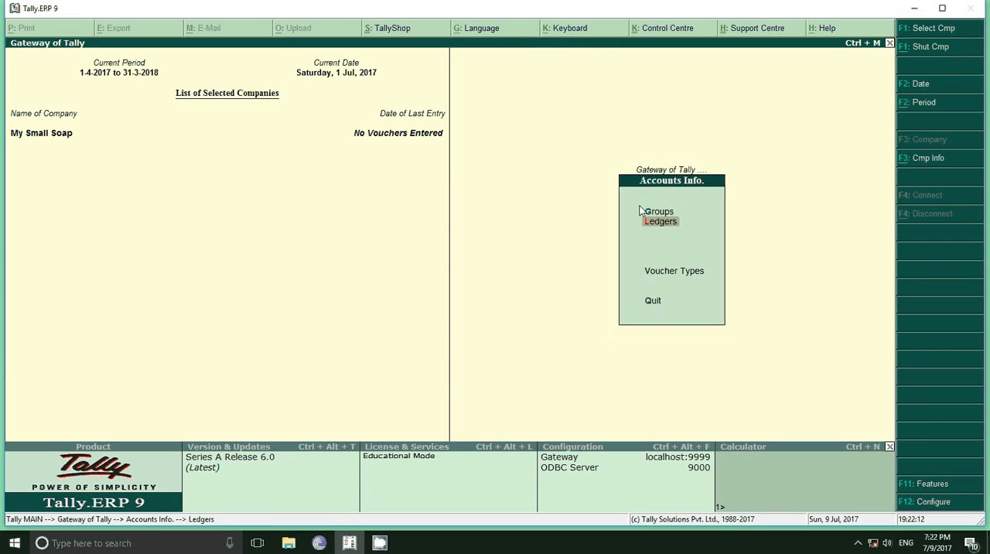
pyautogui.press('Down')
pyautogui.press('Down')
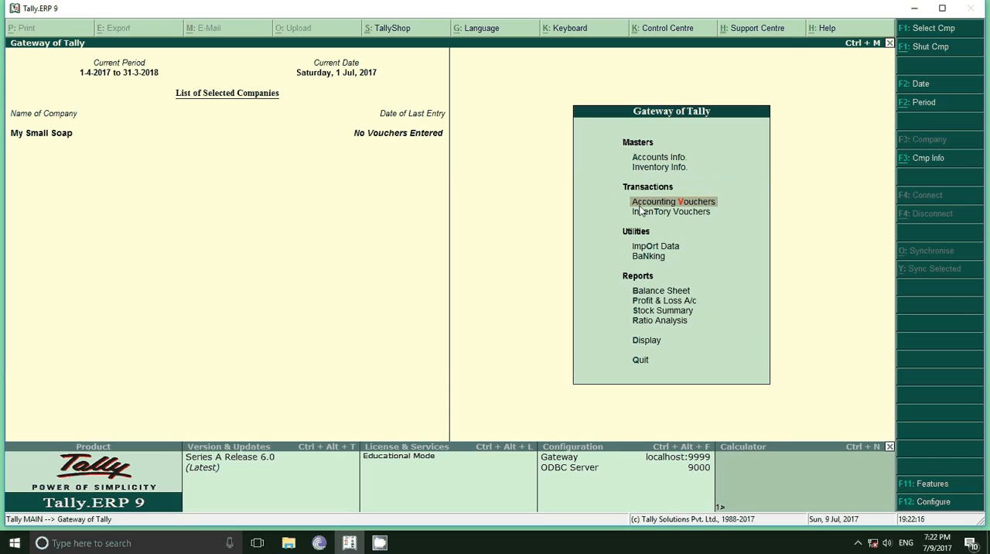
pyautogui.press('Return')
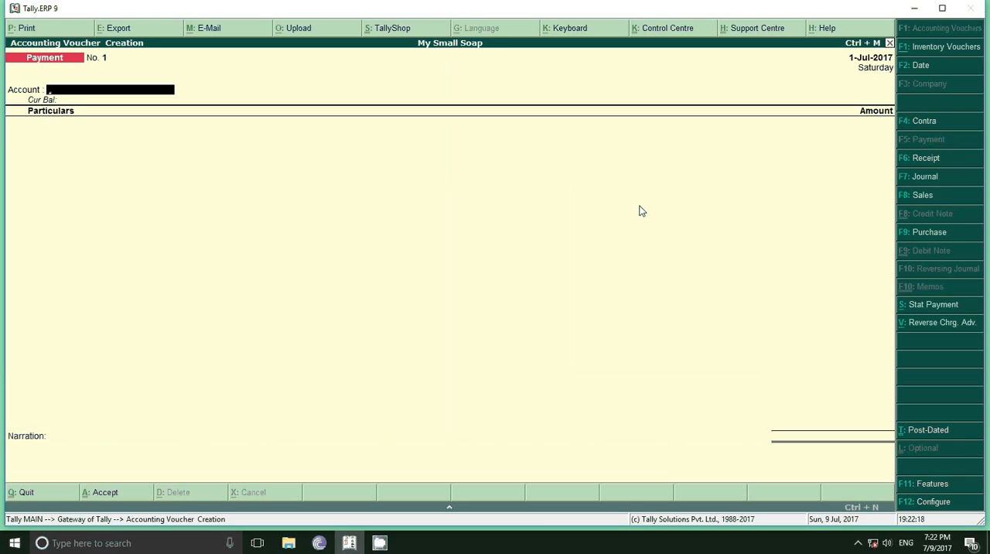
pyautogui.click(927, 233)
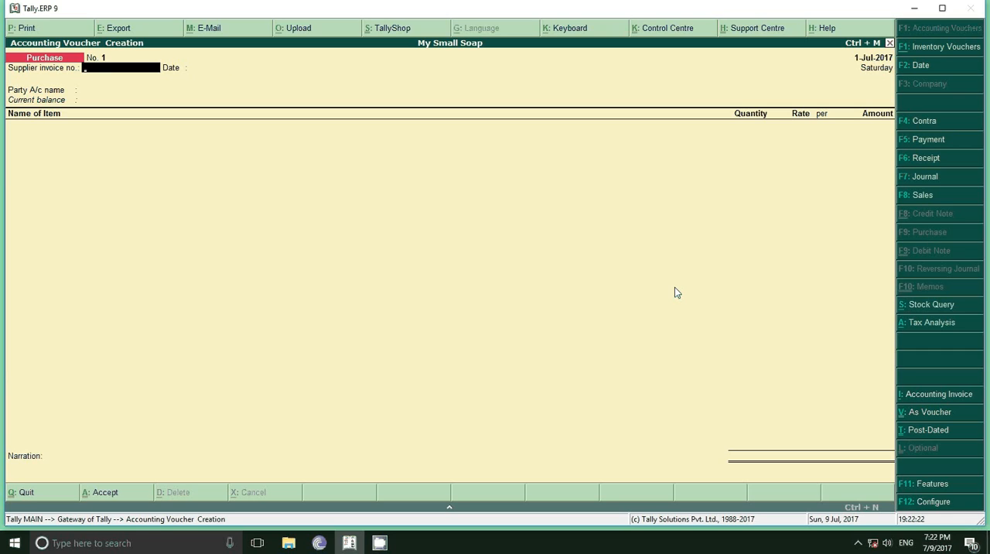
pyautogui.press('Return')
pyautogui.press('Return')
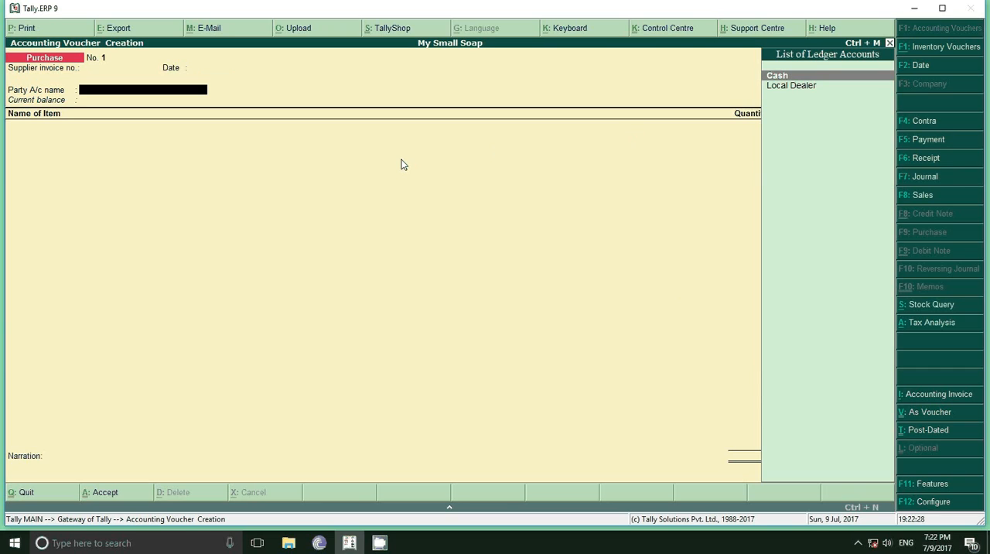
pyautogui.press('Down')
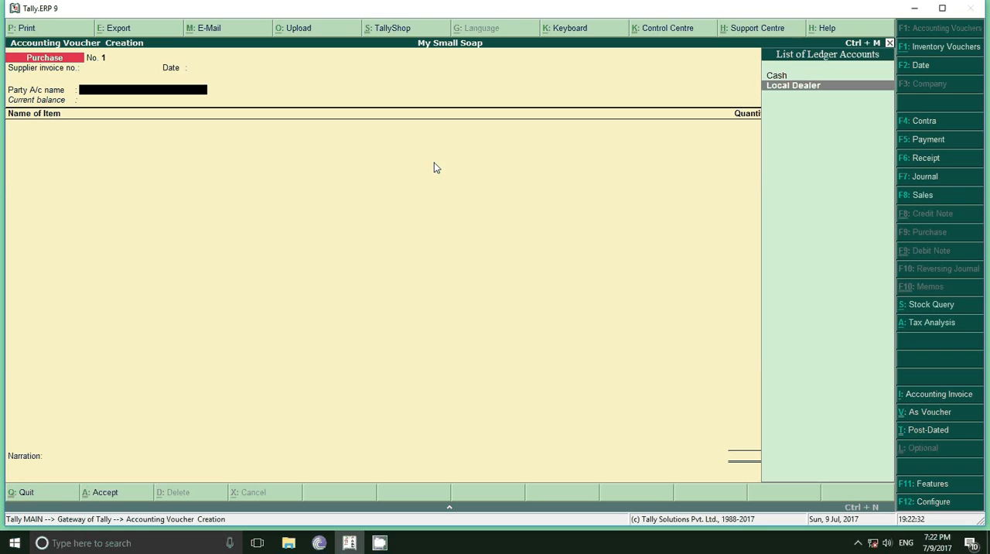
pyautogui.click(917, 485)
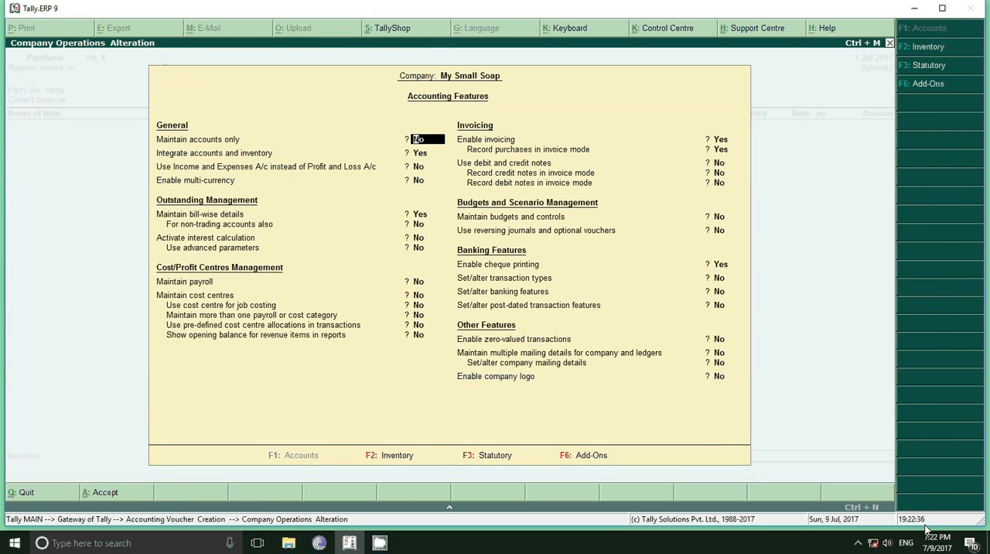
pyautogui.press('Escape')
pyautogui.press('Escape')
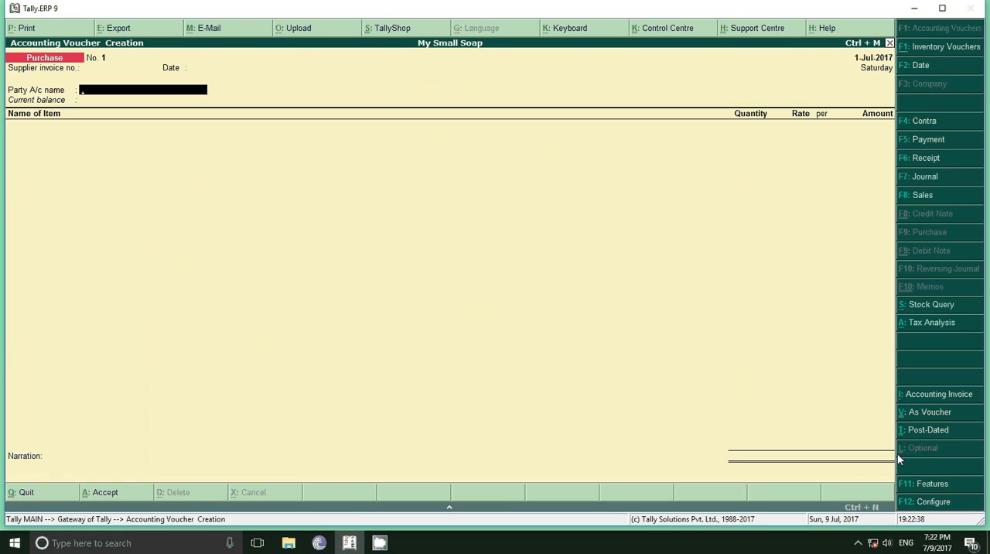
# Configure the purchase invoice to use a common ledger account for item allocation, keeping the other options, and accept the configuration
pyautogui.click(928, 502)
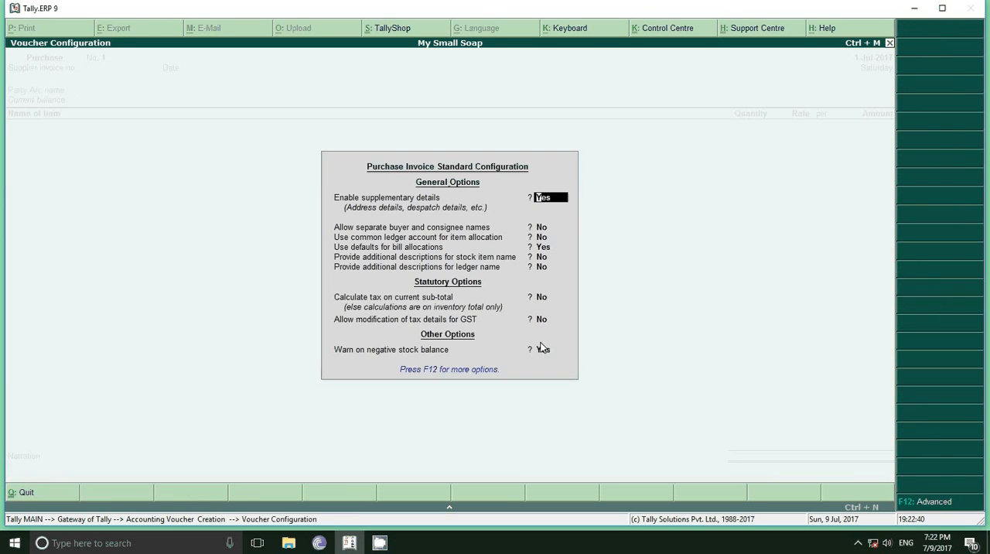
pyautogui.press('Return')
pyautogui.press('y')
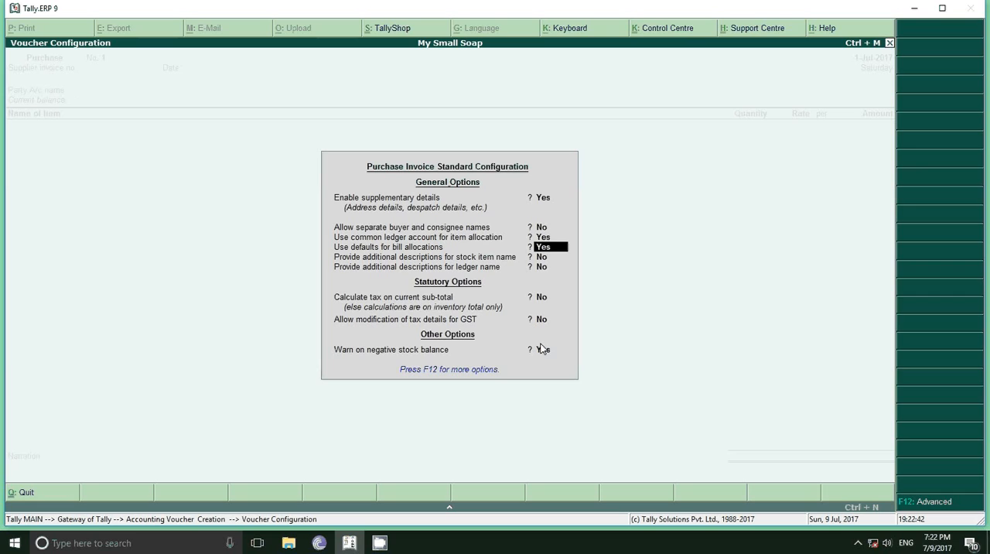
pyautogui.press('Return')
pyautogui.press('Return')
pyautogui.press('Return')
# Choose Local Dealer as the party account, accept its supplier details, and set the purchase ledger to Purchase
pyautogui.press('Return')
pyautogui.press('Return')
pyautogui.press('Return')
pyautogui.press('Return')
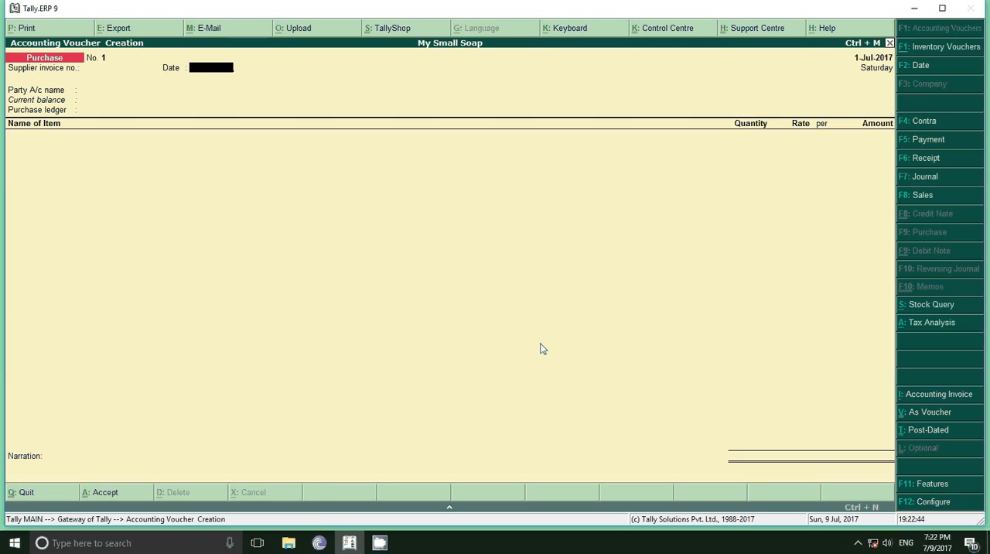
pyautogui.press('Return')
pyautogui.press('Down')
pyautogui.press('Return')
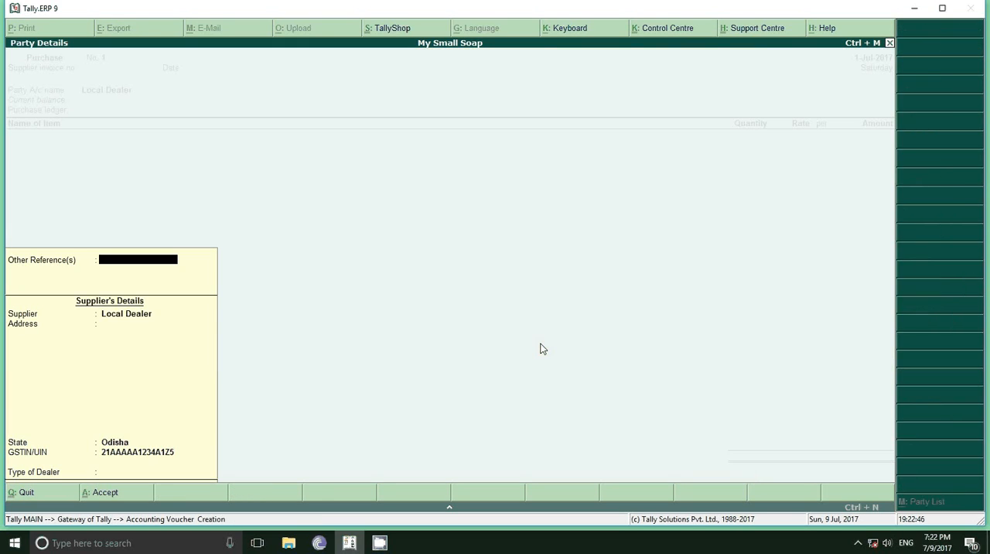
pyautogui.press('Return')
pyautogui.press('Return')
pyautogui.press('Return')
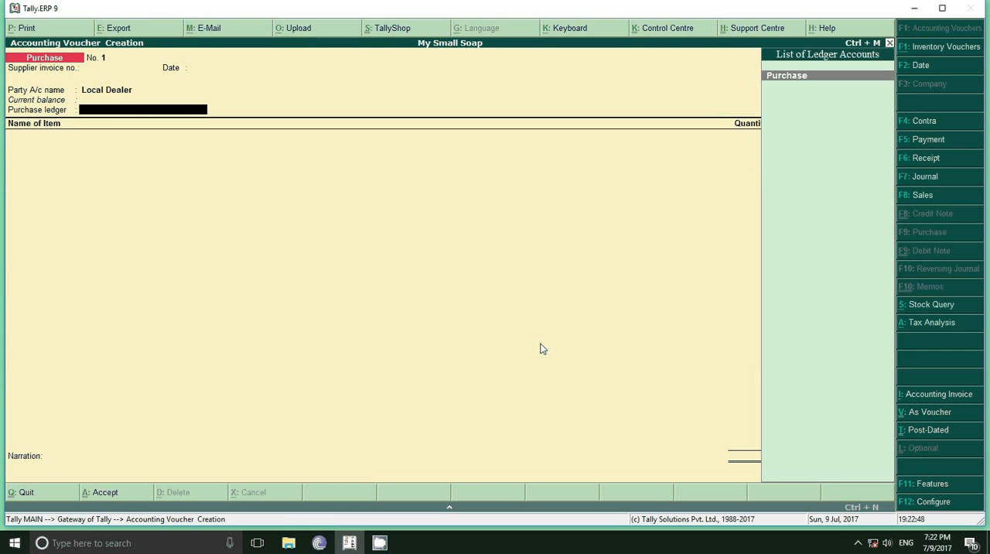
pyautogui.press('Return')
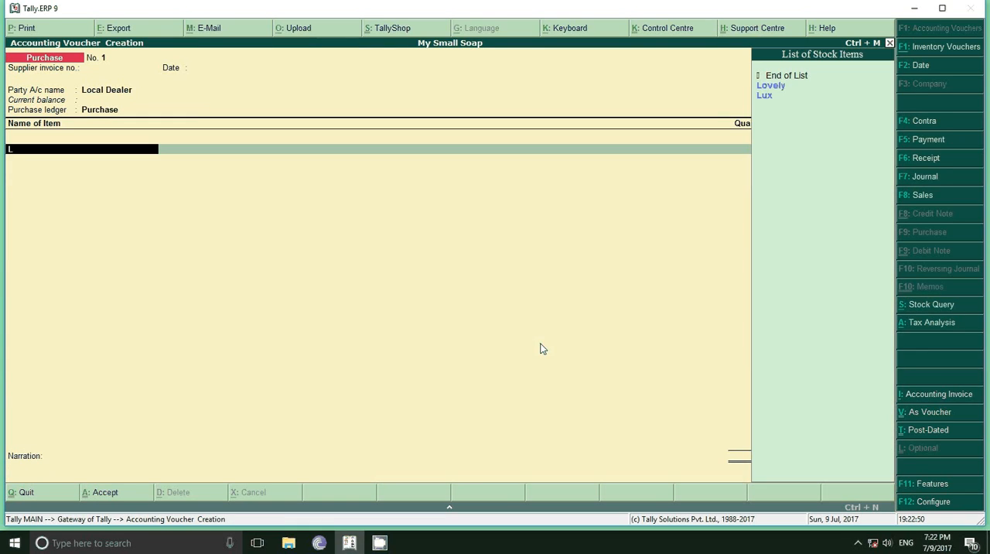
# Add 100 pcs of Lovely to the purchase invoice at the default rate of 45.00 per piece
pyautogui.press('Down')
pyautogui.press('Return')
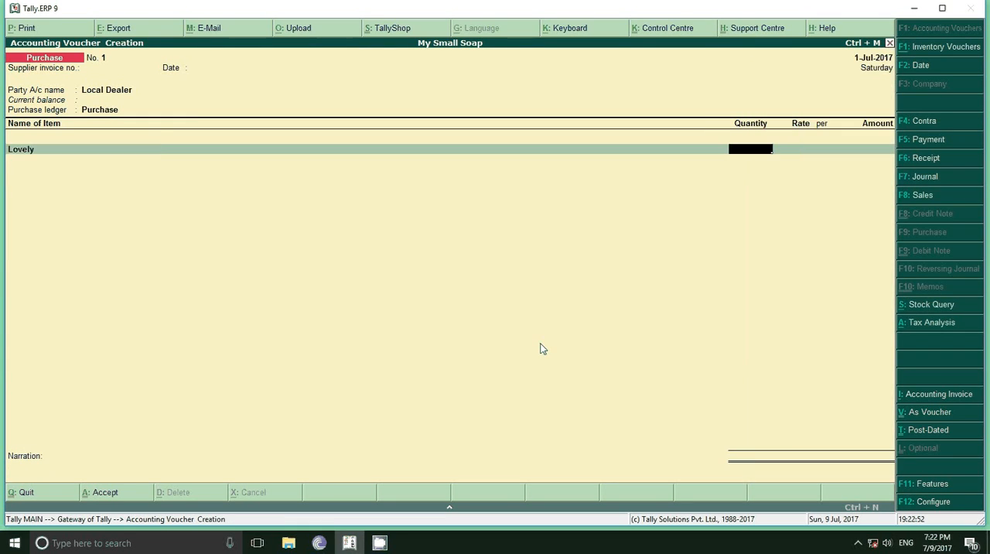
pyautogui.write('100')
pyautogui.press('Return')
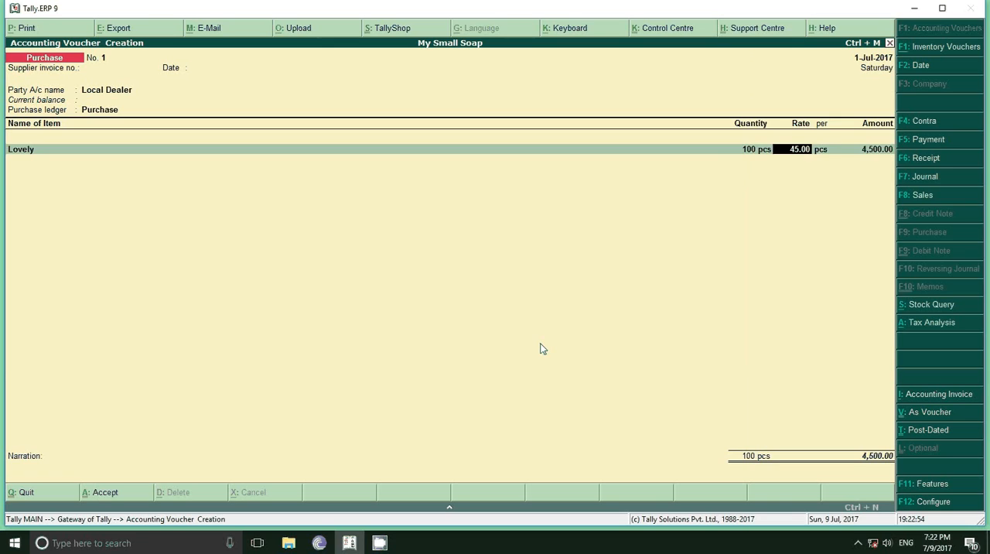
pyautogui.press('Return')
pyautogui.press('Return')
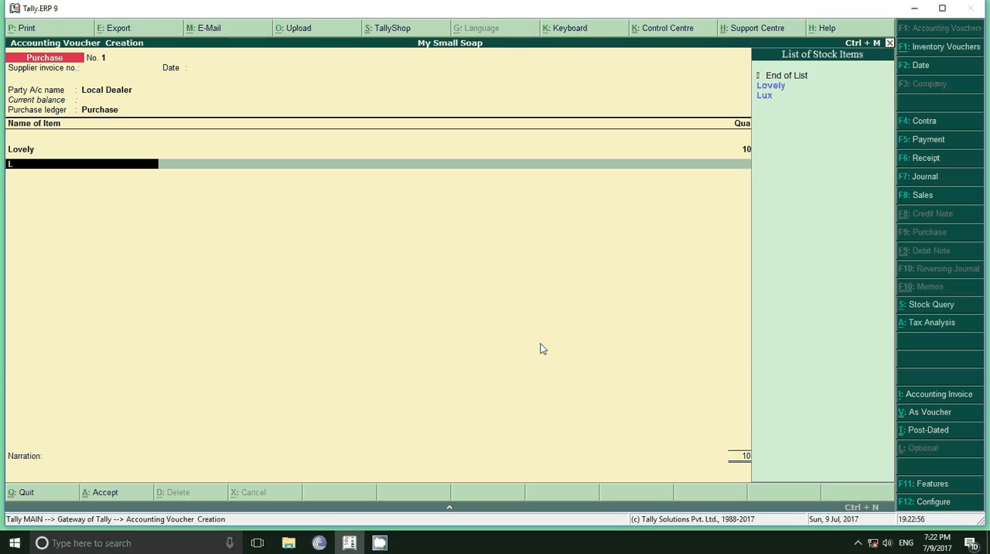
# Add 100 pcs of Lux to the purchase invoice at the default rate of 15.00 per piece
pyautogui.press('Down')
pyautogui.press('Down')
pyautogui.press('Return')
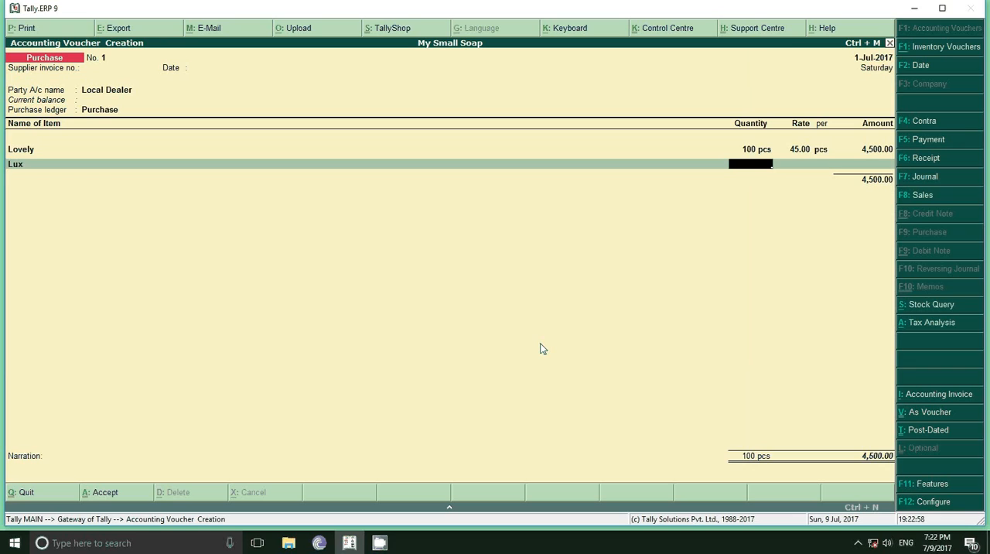
pyautogui.write('100')
pyautogui.press('Return')
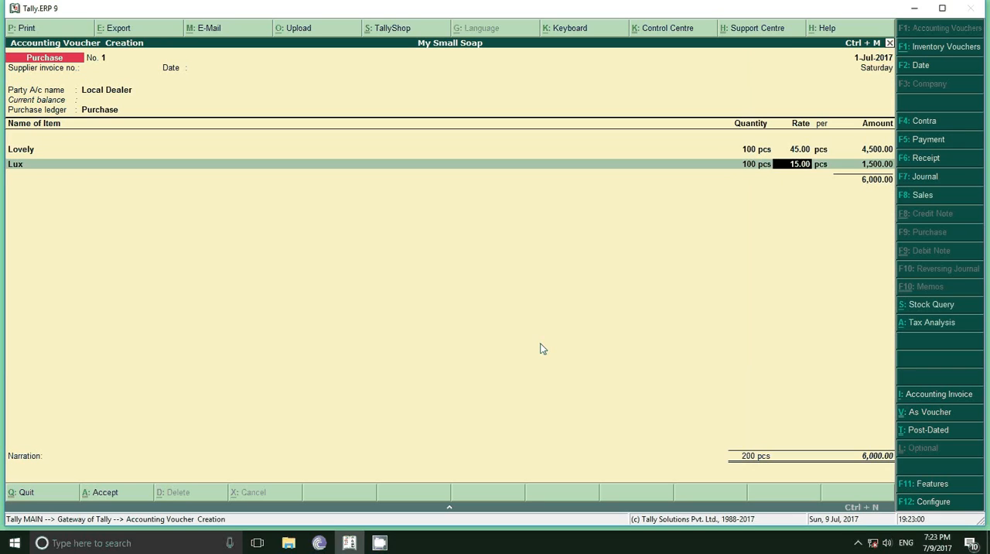
pyautogui.press('Return')
pyautogui.press('Return')
pyautogui.press('Return')
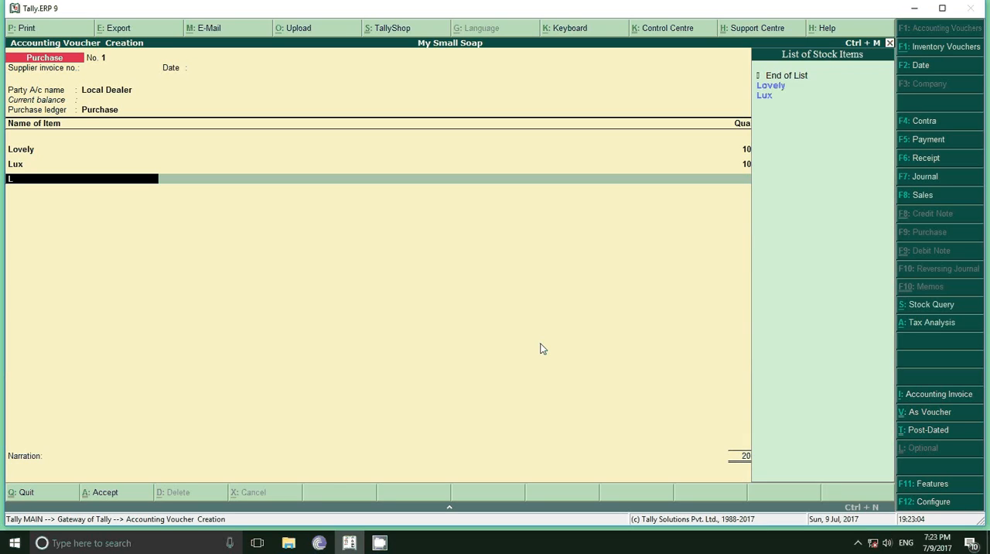
# Add 100 pcs of Nirma to the purchase invoice at the default rate of 10.00 per piece
pyautogui.press('Down')
pyautogui.press('Down')
pyautogui.press('Down')
pyautogui.press('Return')
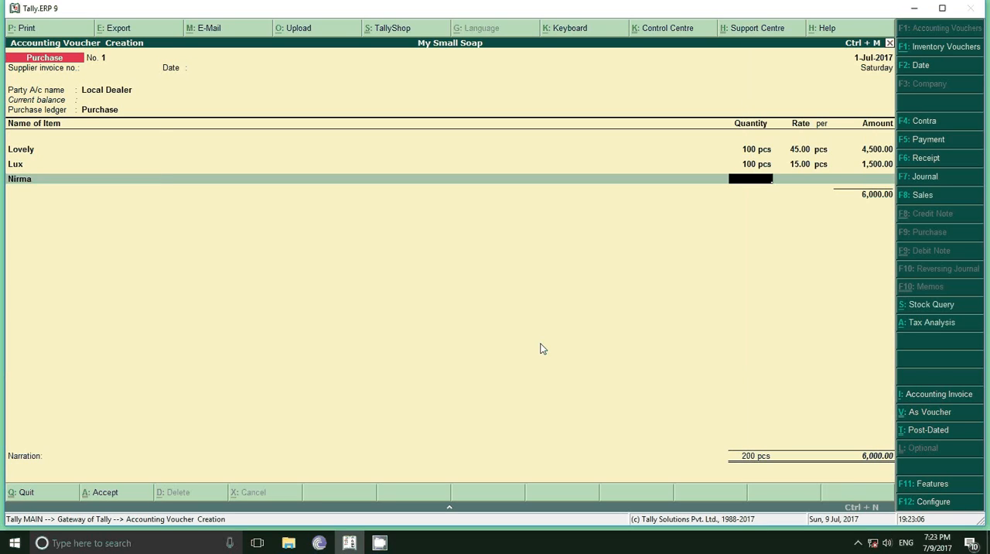
pyautogui.write('100')
pyautogui.press('Return')
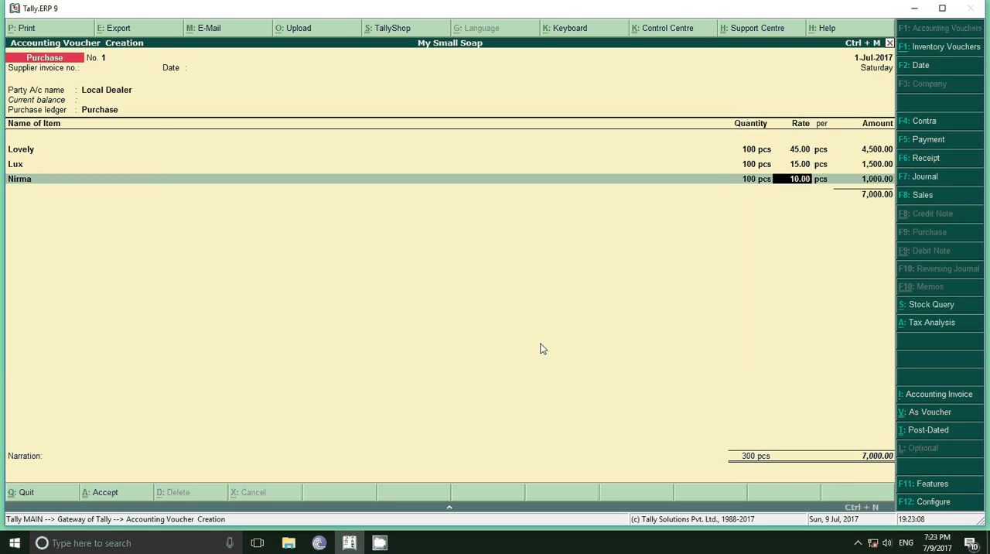
pyautogui.press('Return')
pyautogui.press('Return')
pyautogui.press('Return')
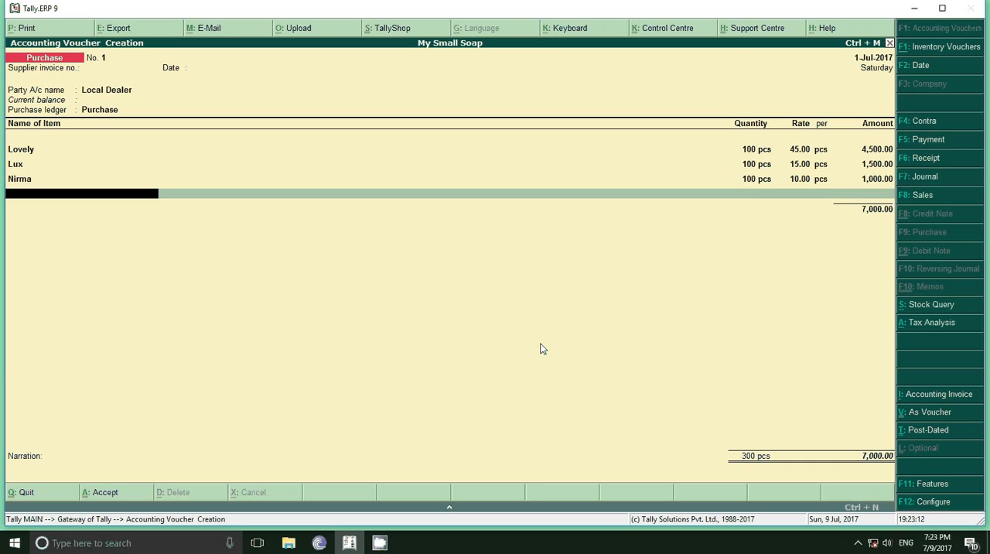
# Add 100 pcs of Vico to the purchase invoice at the default rate of 40.00 per piece and finish the item list
pyautogui.write('L')
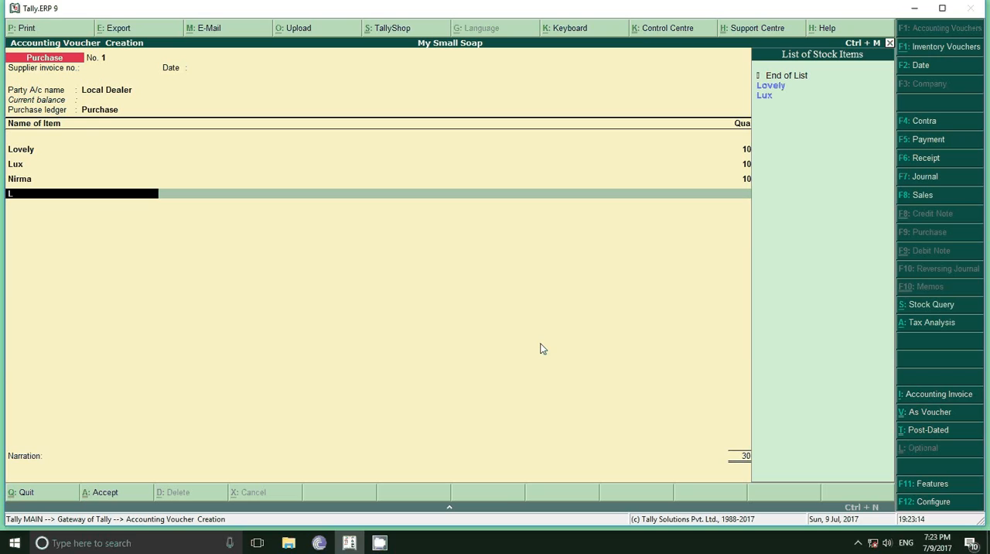
pyautogui.press('BackSpace')
pyautogui.press('Down')
pyautogui.press('Down')
pyautogui.press('Down')
pyautogui.press('Down')
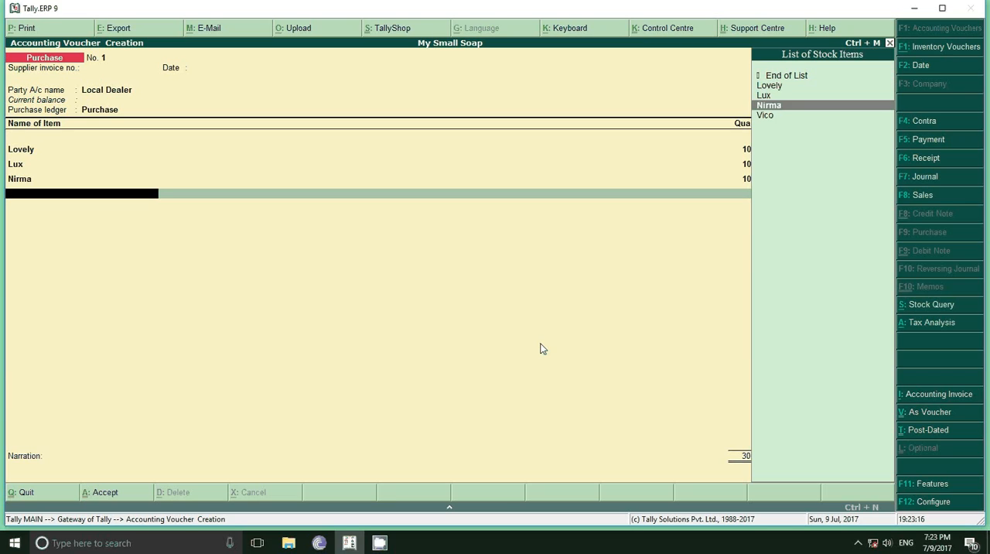
pyautogui.press('Return')
pyautogui.write('1')
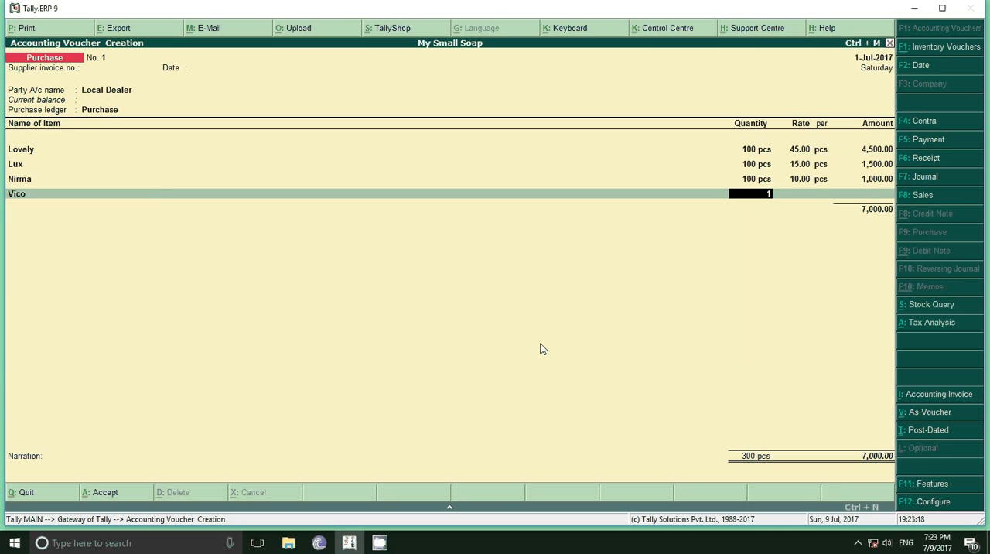
pyautogui.write('00')
pyautogui.press('Return')
pyautogui.press('Return')
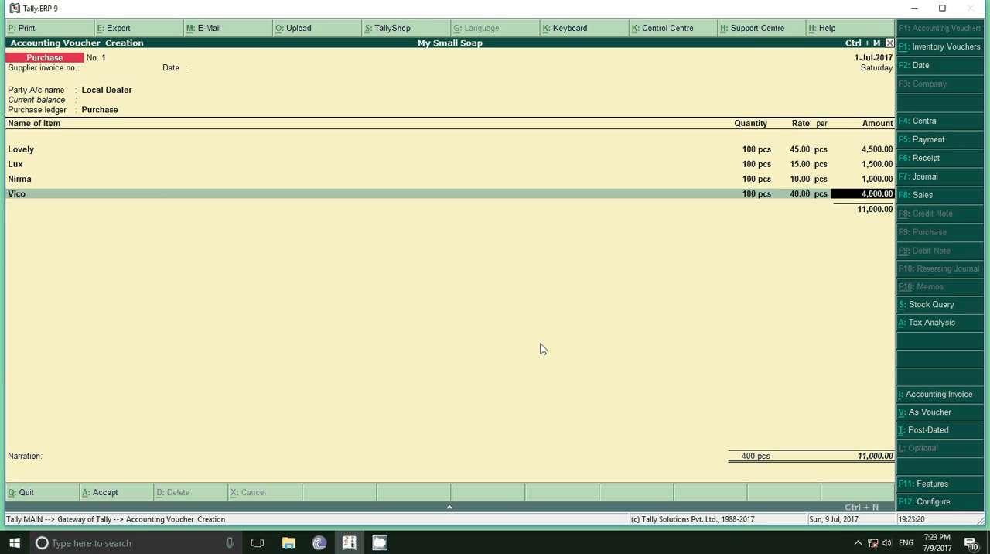
pyautogui.press('Return')
# Add the SGST and CGST ledgers to the purchase invoice with their automatically calculated amounts
pyautogui.write('S')
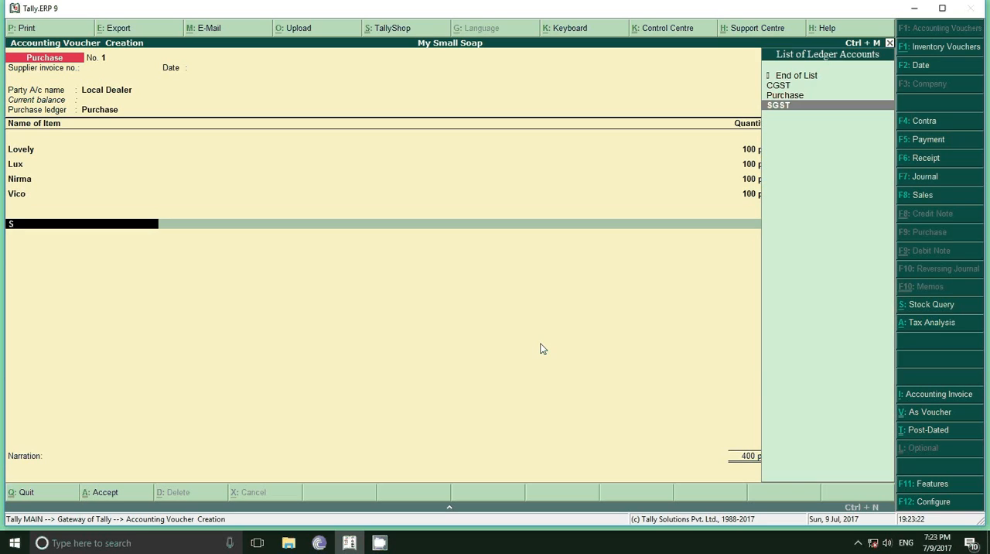
pyautogui.press('Return')
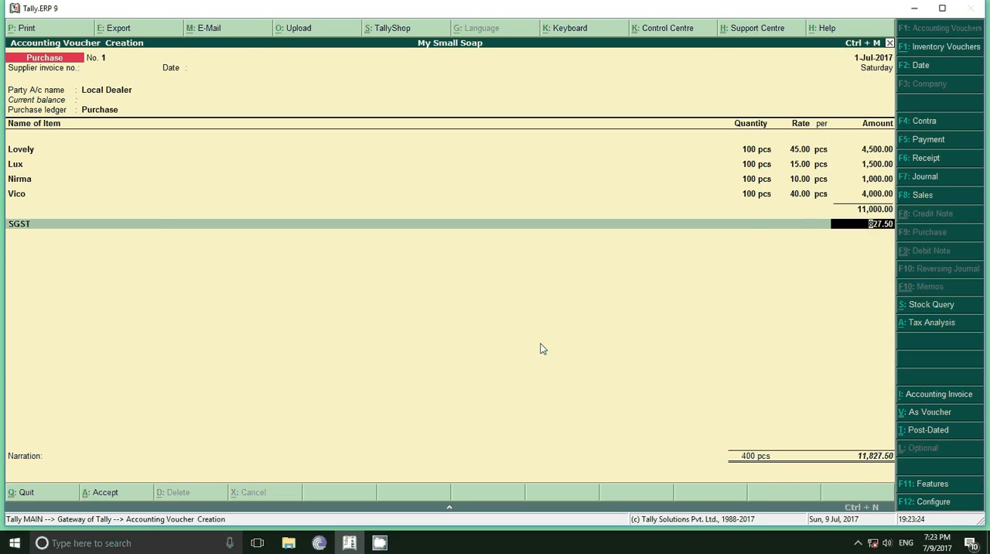
pyautogui.press('Return')
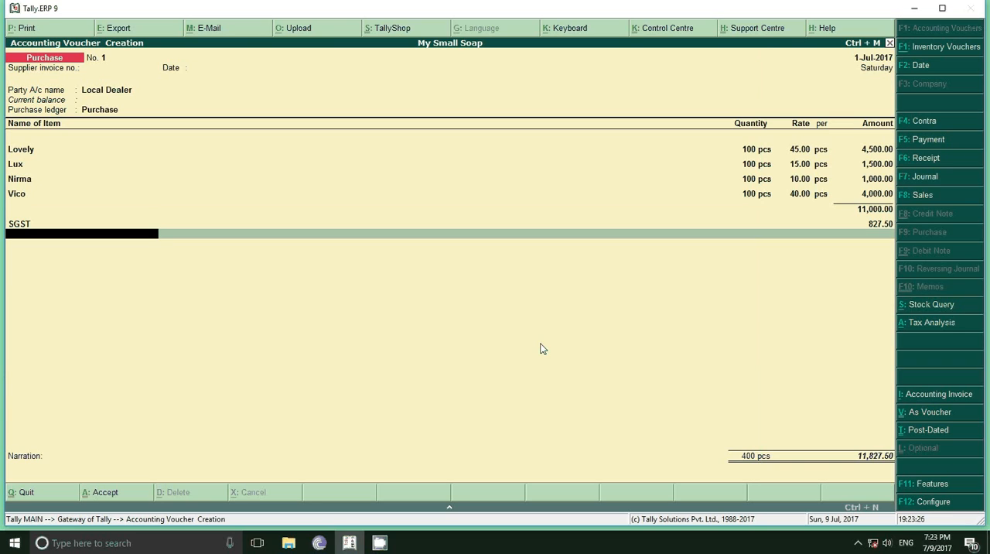
pyautogui.write('C')
pyautogui.press('Return')
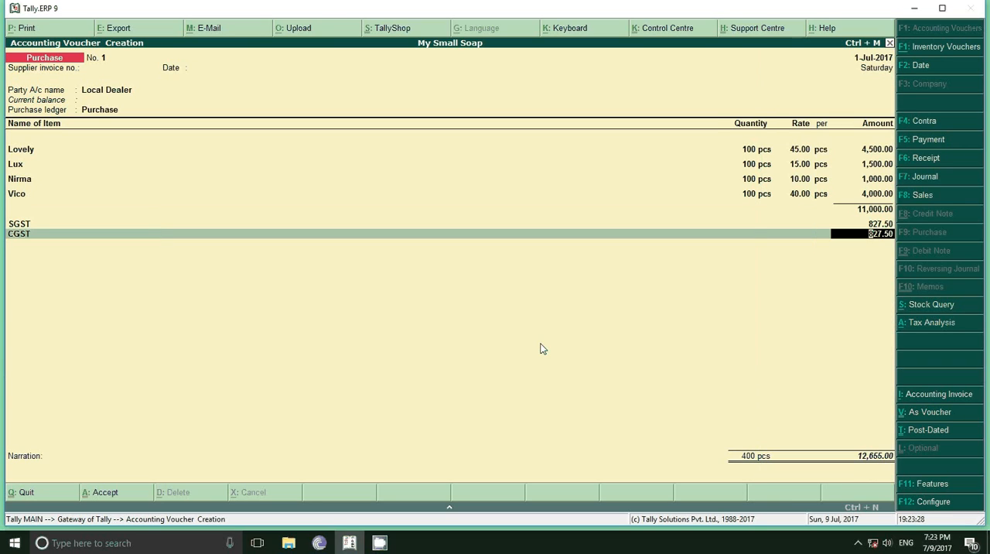
# Review the invoice's detailed tax analysis, then accept the purchase voucher and return to the Gateway of Tally
pyautogui.click(925, 325)
pyautogui.hotkey('alt', 'F1')
pyautogui.press('Return')
pyautogui.press('Return')
pyautogui.press('Return')
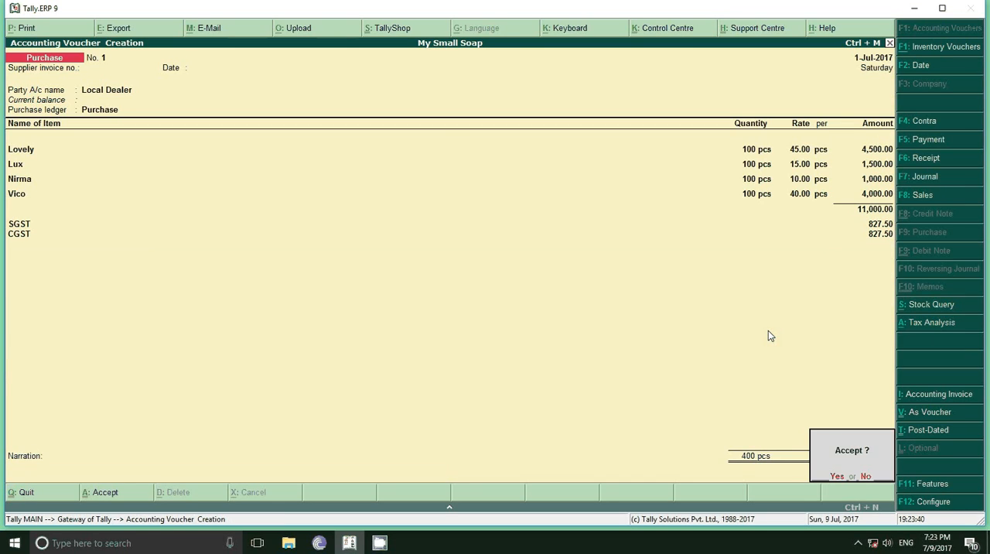
pyautogui.press('Return')
pyautogui.press('Escape')
pyautogui.press('Return')
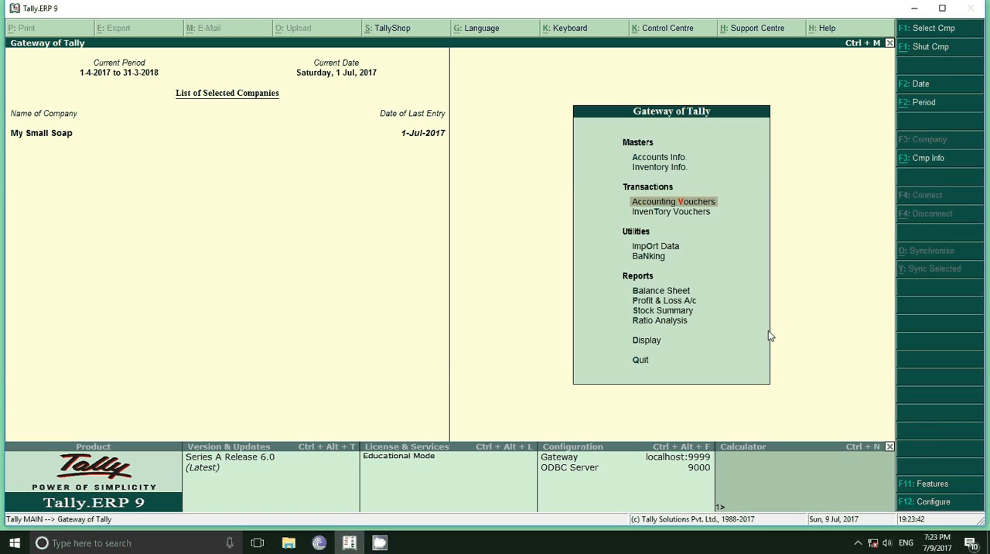
# Start creating a new voucher type under Accounts Info. and name it Point of Sale
pyautogui.press('Up')
pyautogui.press('Up')
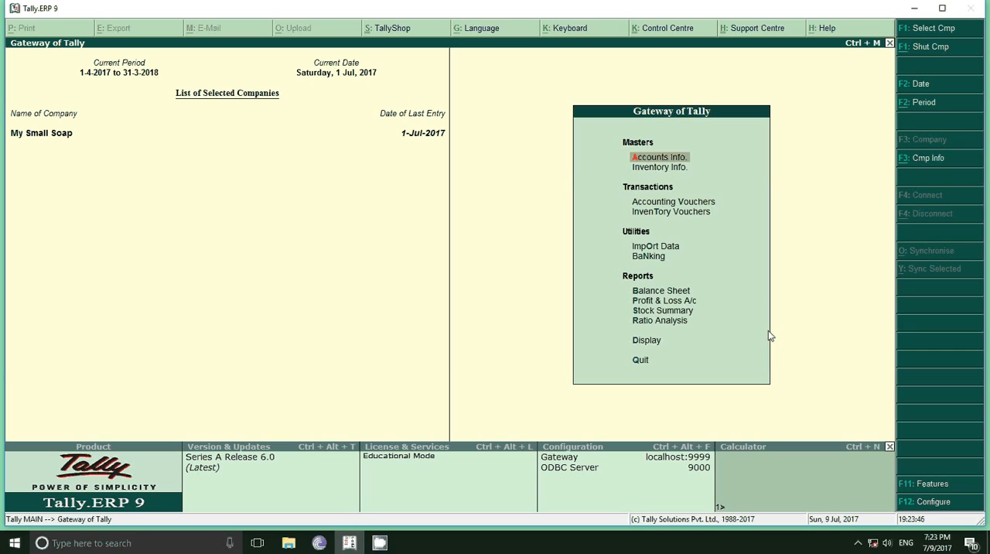
pyautogui.press('Return')
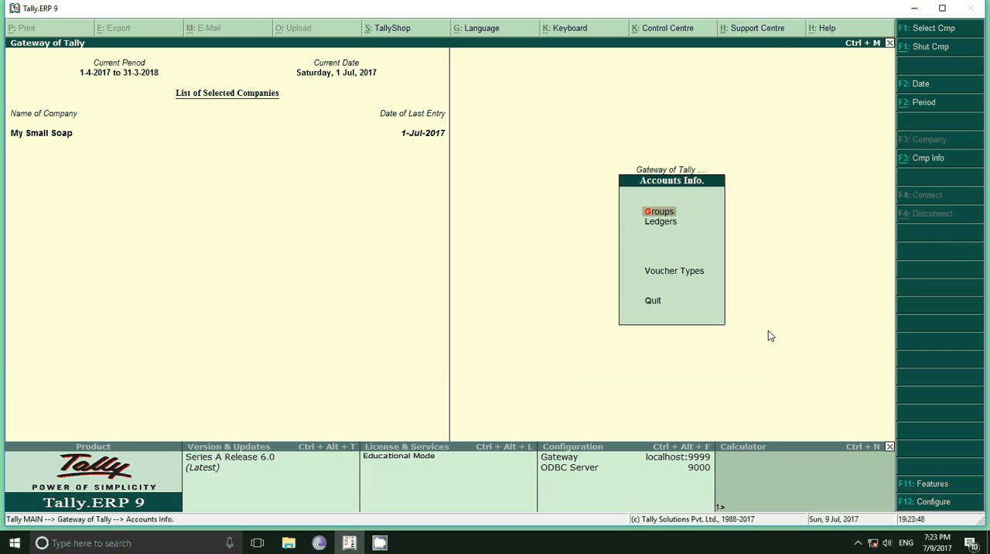
pyautogui.press('Down')
pyautogui.press('Down')
pyautogui.press('Return')
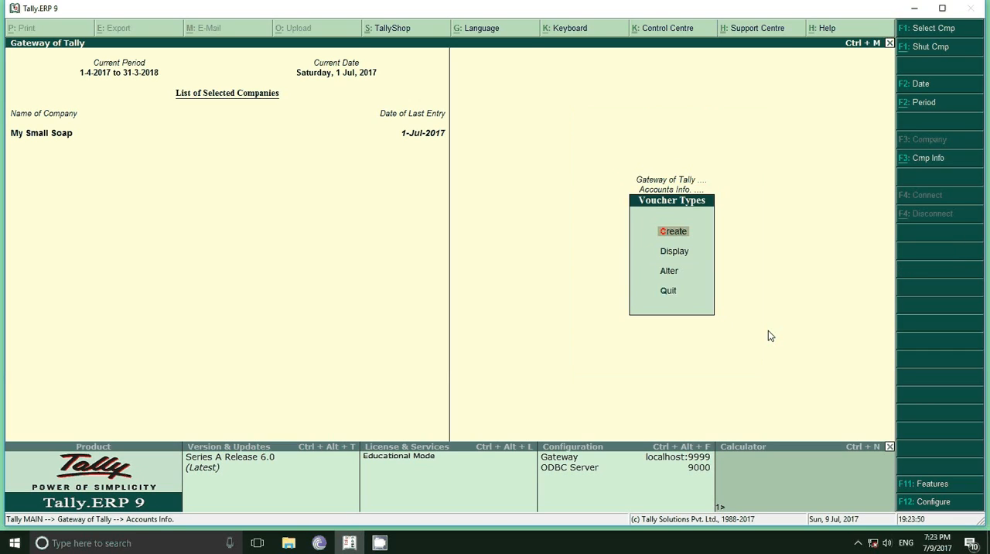
pyautogui.press('Return')
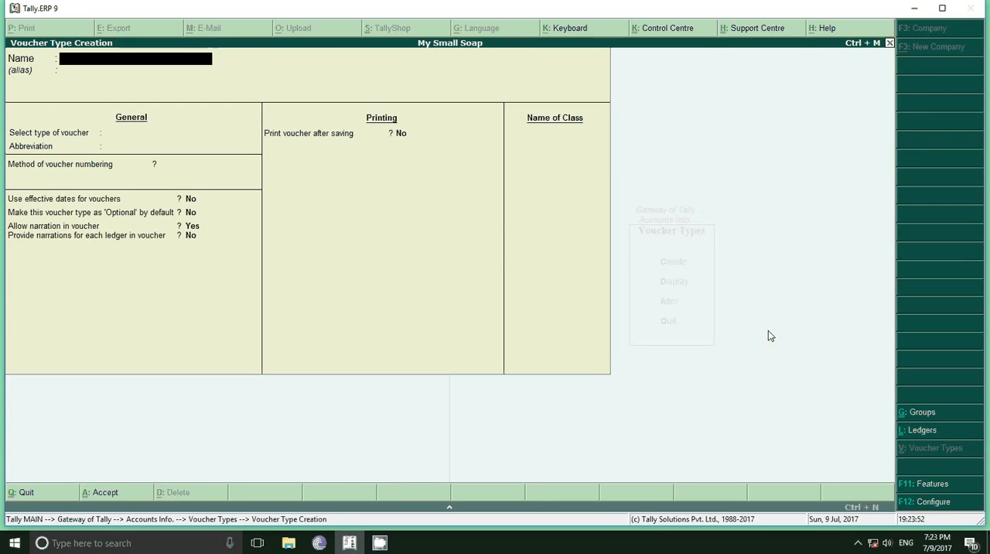
pyautogui.write('Point of Sale')
pyautogui.press('Return')
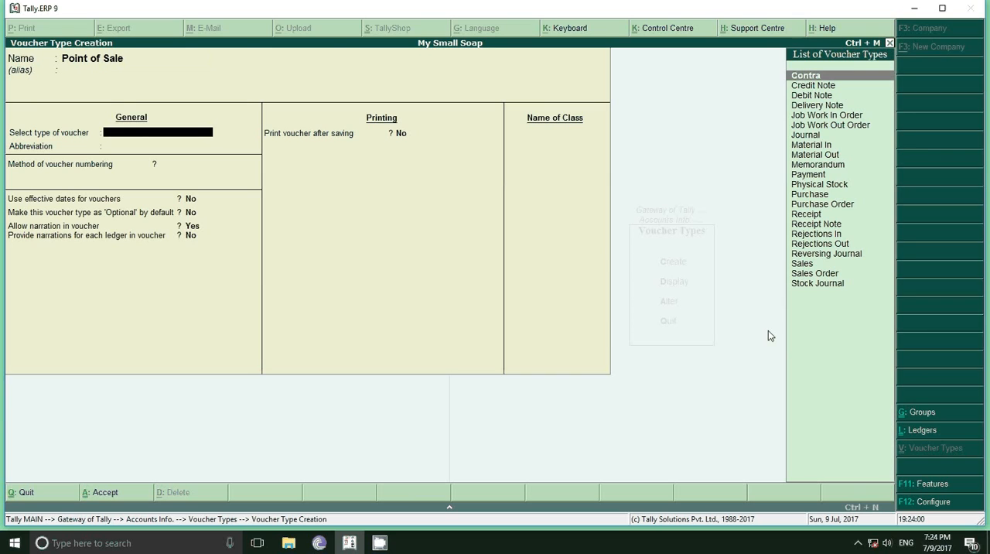
# Base the Point of Sale voucher type on Sales, keeping the abbreviation Sale and using automatic voucher numbering
pyautogui.press('Down')
pyautogui.press('Down')
pyautogui.press('Down')
pyautogui.press('Down')
pyautogui.press('Down')
pyautogui.press('Down')
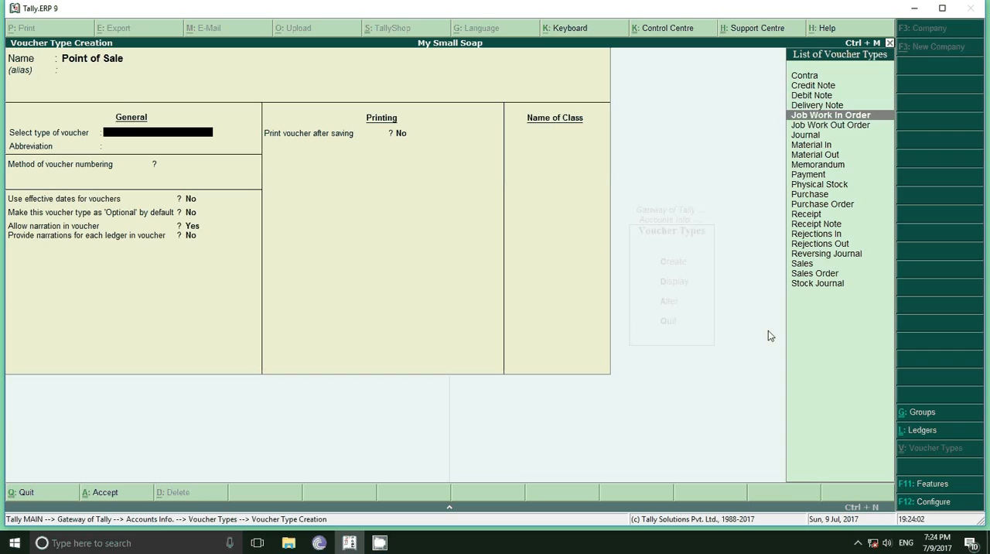
pyautogui.press('Down')
pyautogui.press('Down')
pyautogui.press('Down')
pyautogui.press('Down')
pyautogui.press('Down')
pyautogui.press('Down')
pyautogui.press('Down')
pyautogui.press('Down')
pyautogui.press('Down')
pyautogui.press('Down')
pyautogui.press('Down')
pyautogui.press('Down')
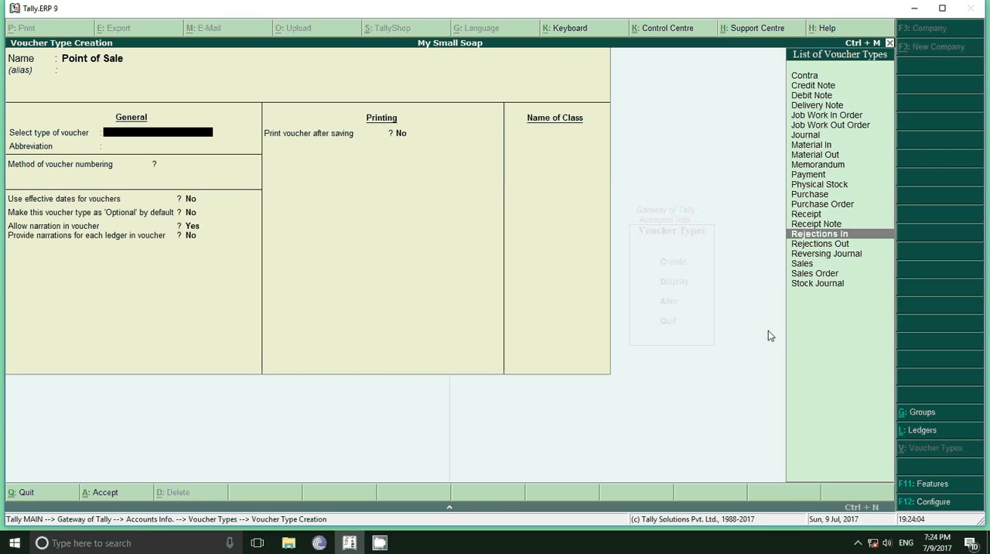
pyautogui.press('Down')
pyautogui.press('Return')
pyautogui.press('Return')
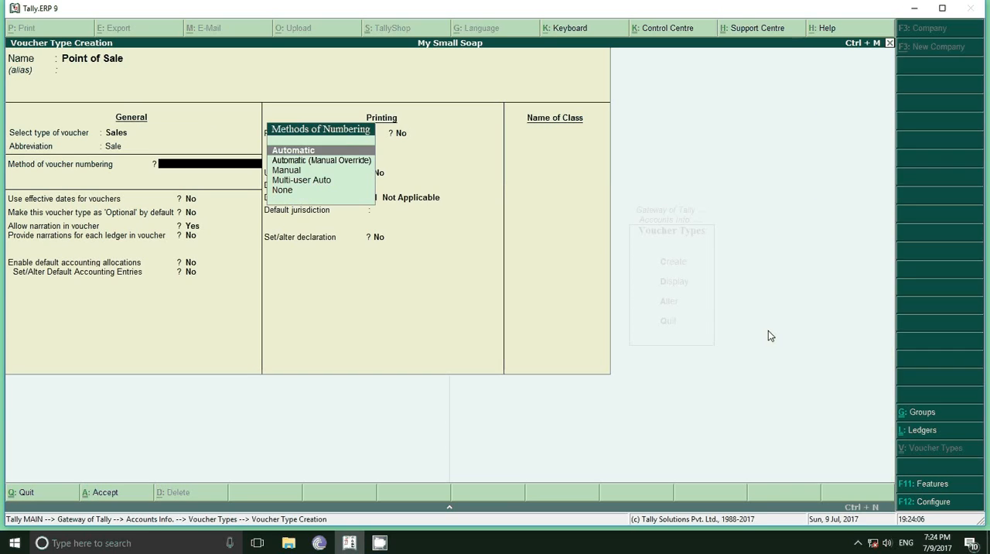
pyautogui.press('Return')
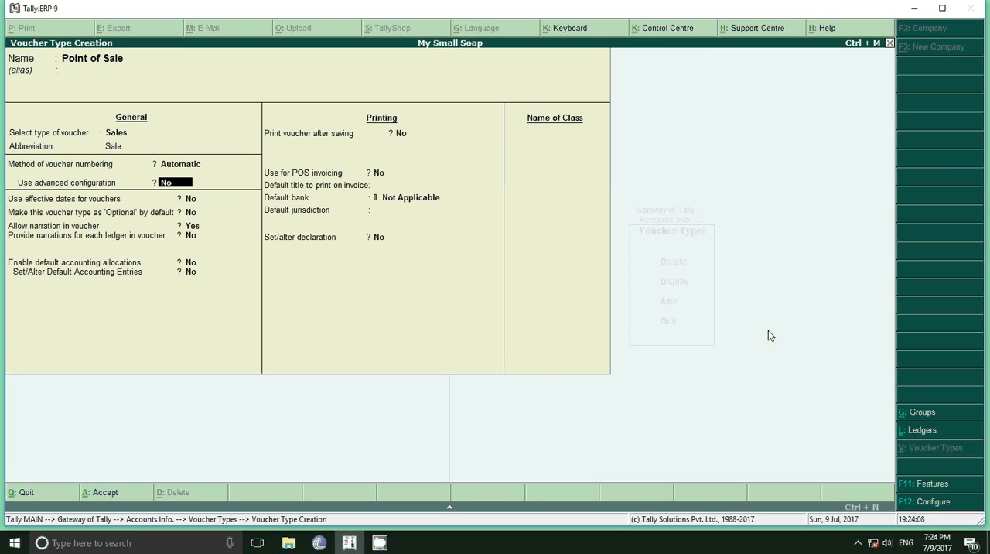
# Enable advanced numbering configuration, keeping starting number 1, no zero prefill and yearly restart from 1-Jul-2017
pyautogui.press('y')
pyautogui.press('Return')
pyautogui.press('Return')
pyautogui.press('Return')
pyautogui.press('Return')
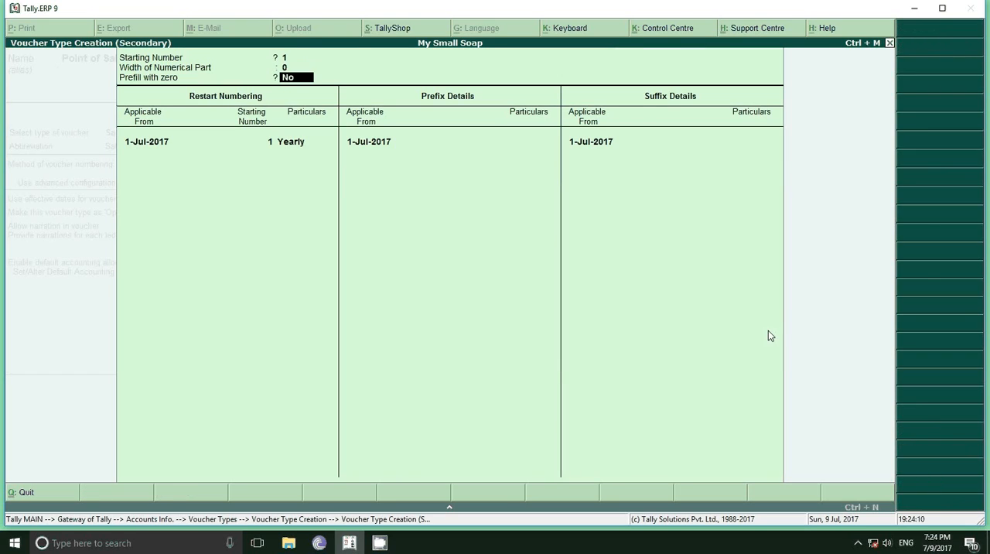
pyautogui.press('Return')
pyautogui.press('Return')
pyautogui.press('Return')
pyautogui.press('Return')
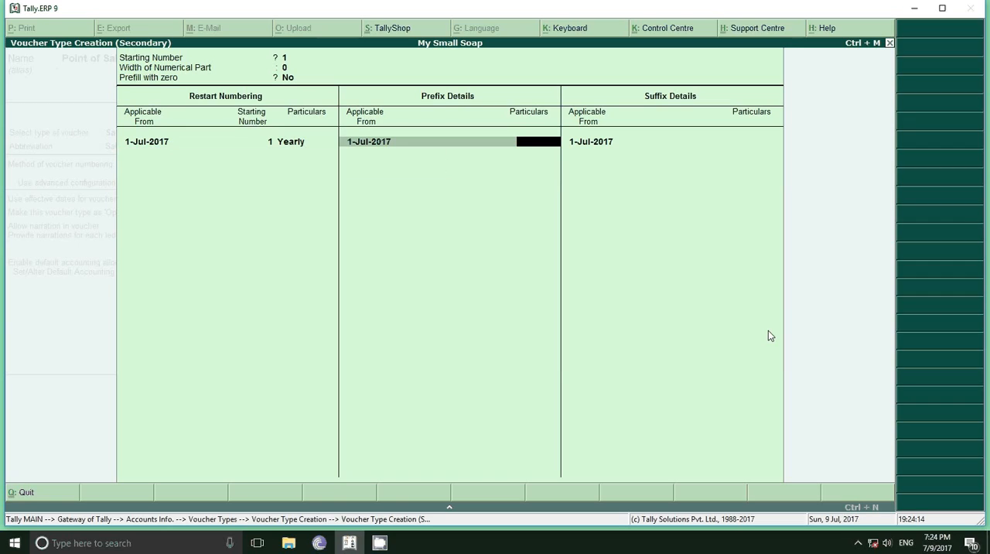
# Set the voucher number prefix to Sale/ and the suffix to 17-18, and accept the numbering details
pyautogui.write('Sale')
pyautogui.press('Return')
pyautogui.press('Return')
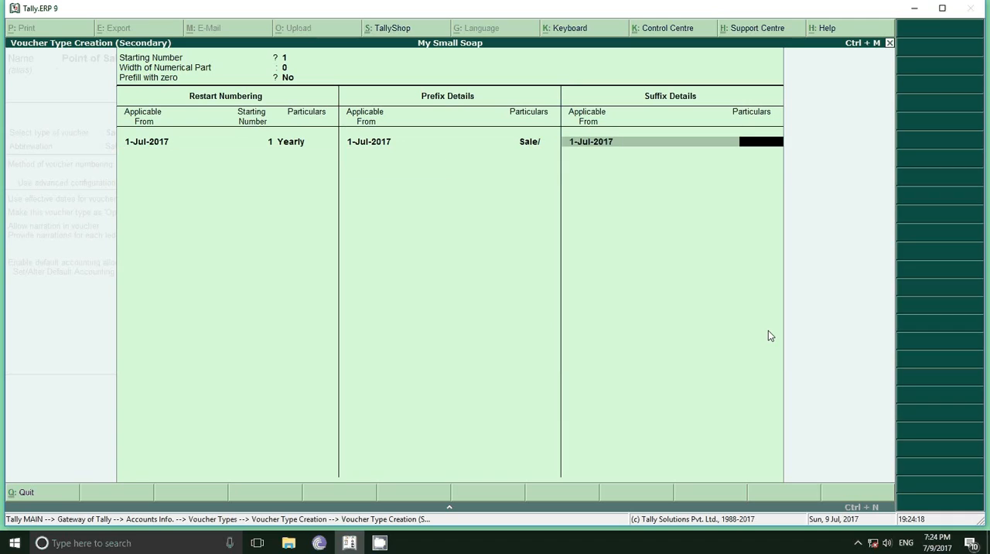
pyautogui.write('17-18')
pyautogui.press('Return')
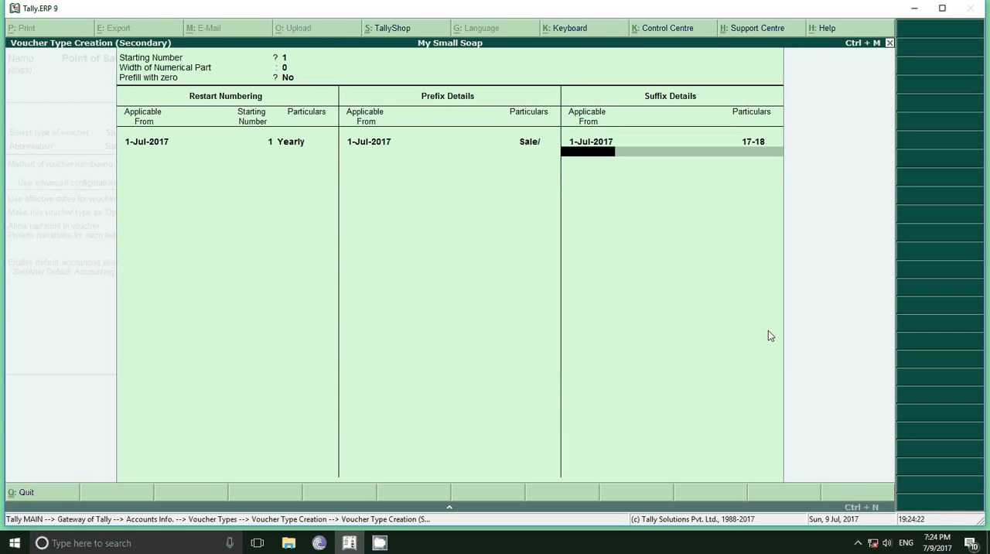
pyautogui.press('Return')
pyautogui.press('Return')
pyautogui.press('Return')
pyautogui.press('Return')
pyautogui.press('Return')
pyautogui.press('Return')
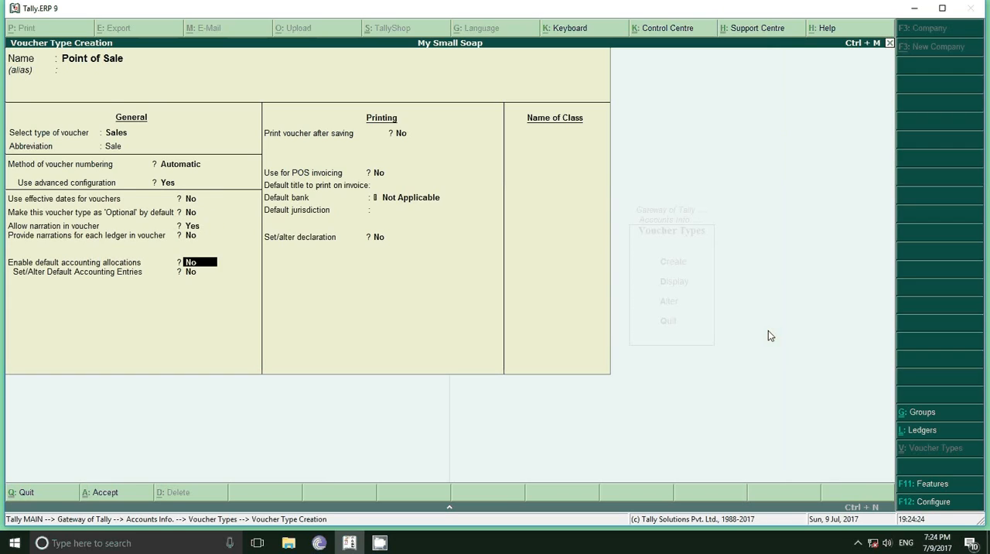
# Keep the remaining general options and enable printing after saving and POS invoicing for the voucher type
pyautogui.press('Up')
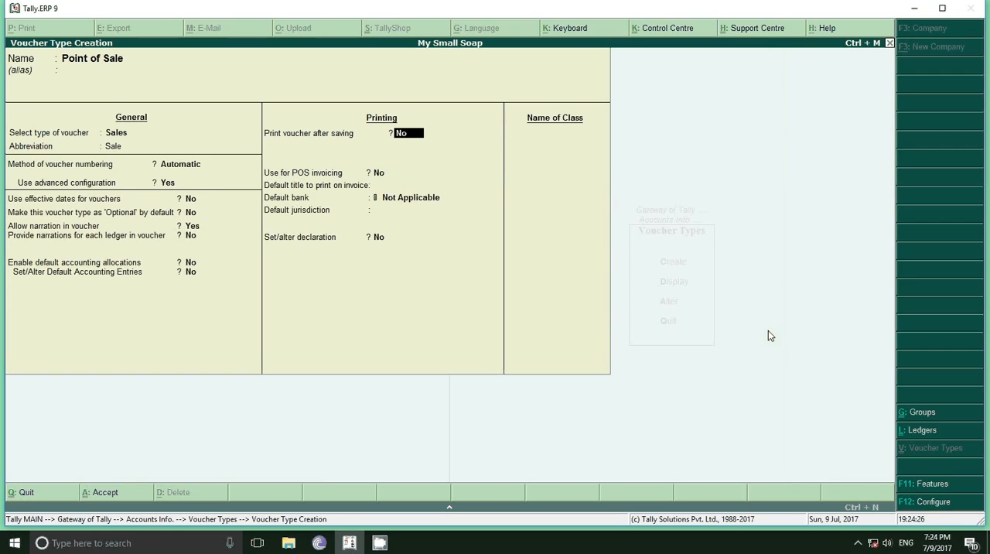
pyautogui.press('y')
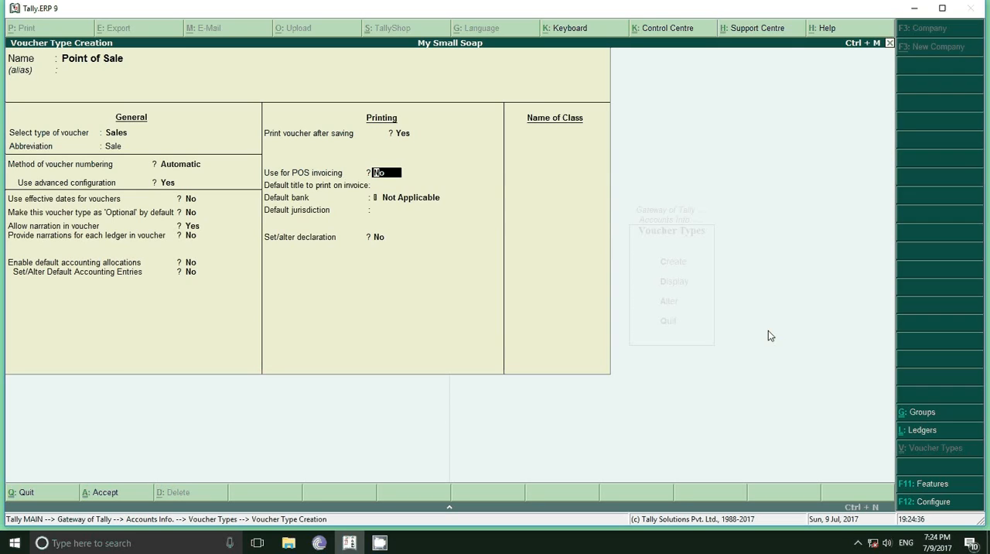
pyautogui.write('y')
pyautogui.press('Return')
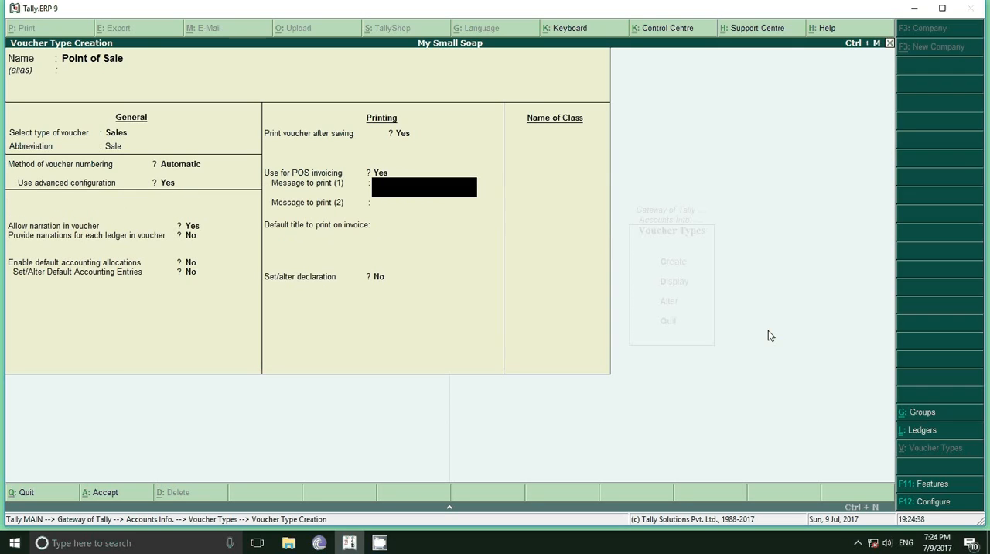
# Set the first print message to "Thanking For Purchasing" and the second to "Visit Again"
pyautogui.write('Thanking For Purchasing')
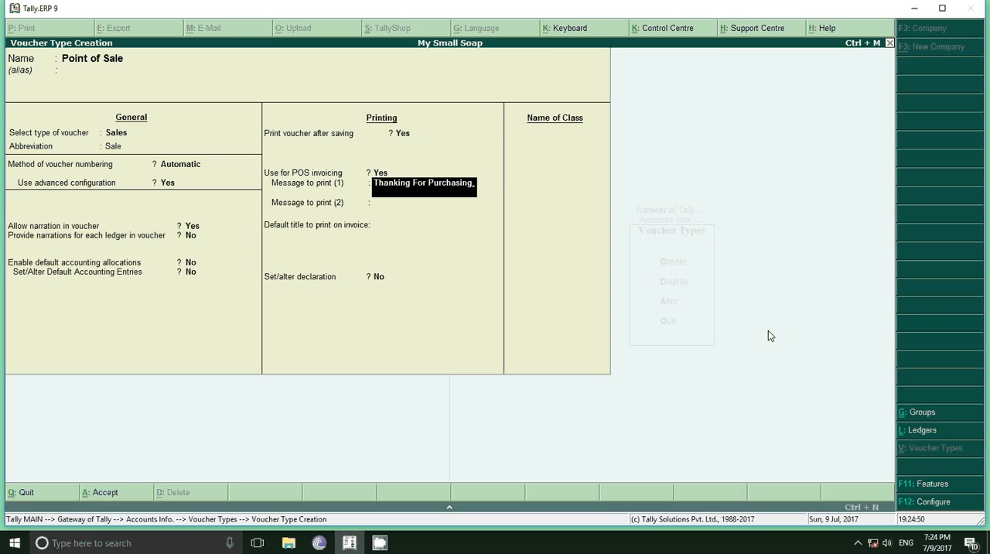
pyautogui.press('Return')
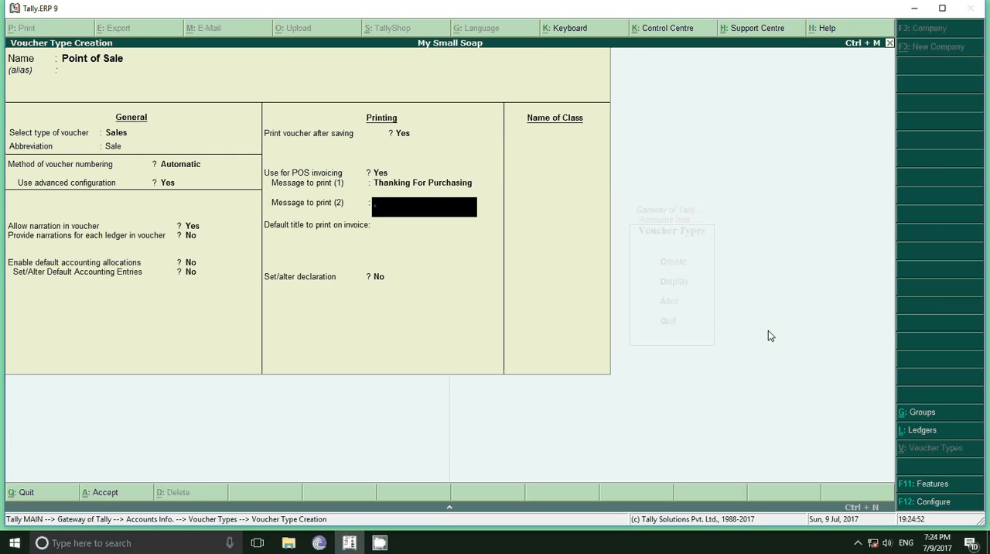
pyautogui.write('Visit Again')
pyautogui.press('Return')
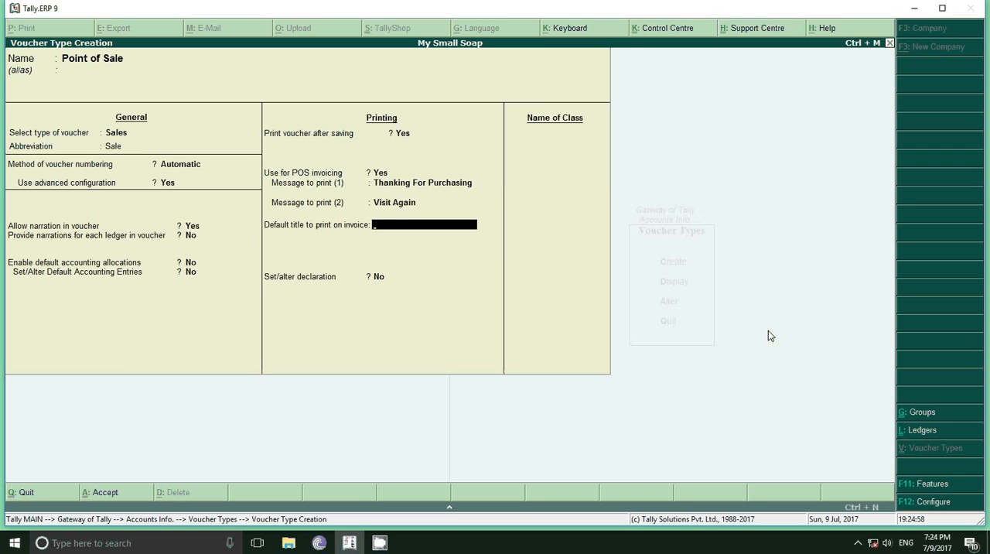
# Set the default invoice title to Sale Invoice, keep the declaration off, and add a voucher class named Pos
pyautogui.press('Return')
pyautogui.press('BackSpace')
pyautogui.write('Sale ')
pyautogui.write('In')
pyautogui.write('v')
pyautogui.write('oiv')
pyautogui.press('Return')
pyautogui.press('Return')
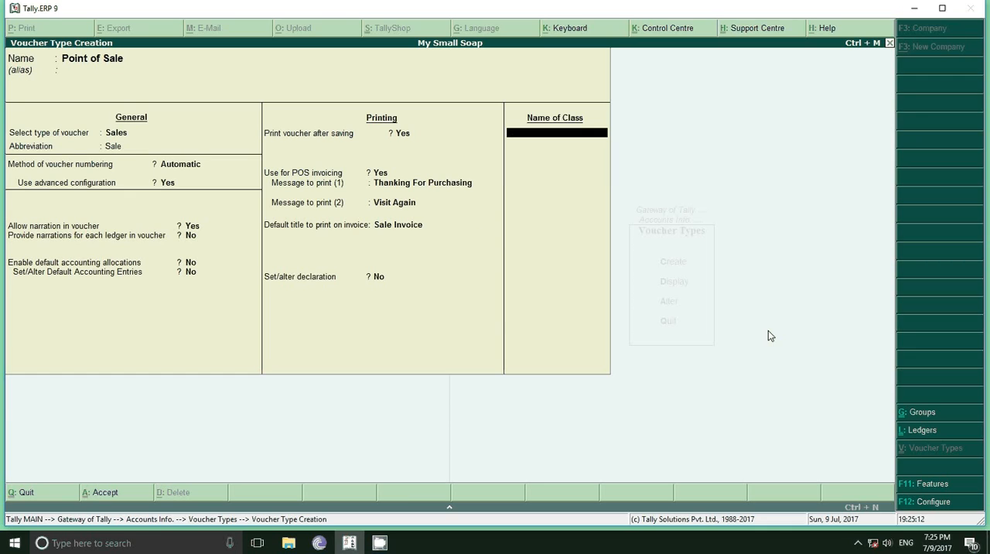
pyautogui.write('Pos')
pyautogui.press('Return')
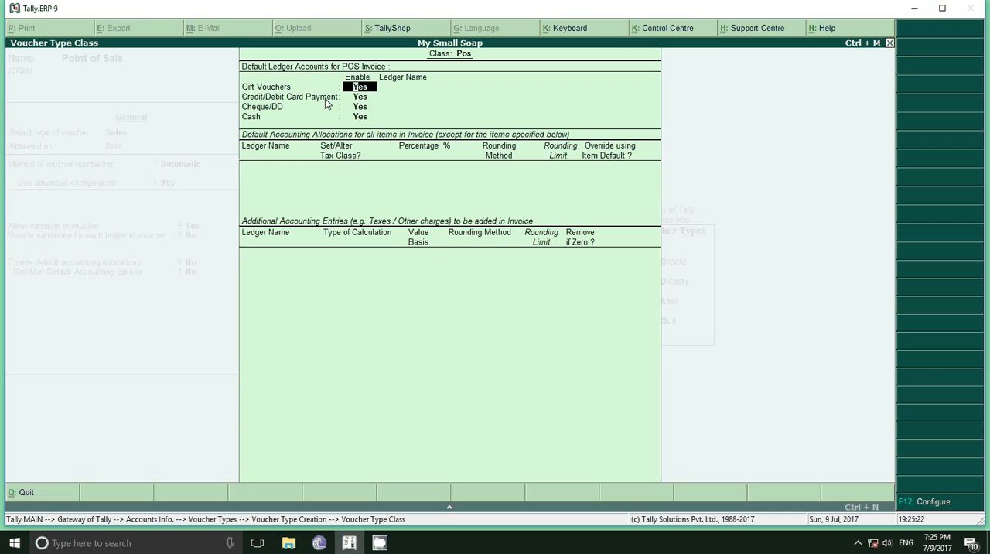
# Disable gift vouchers, credit/debit card payment and cheque/DD for the Pos voucher class
pyautogui.write('n')
pyautogui.press('Return')
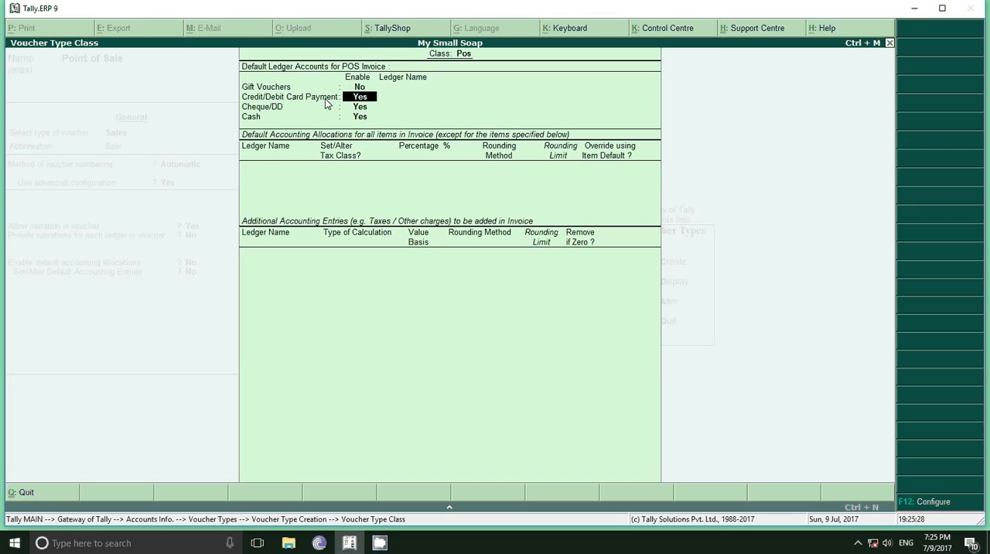
pyautogui.press('Return')
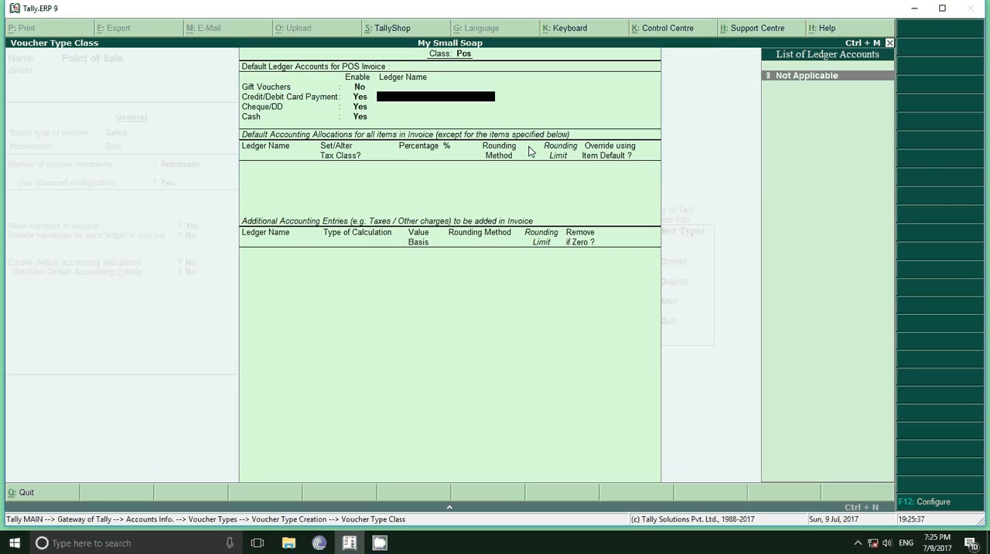
pyautogui.press('BackSpace')
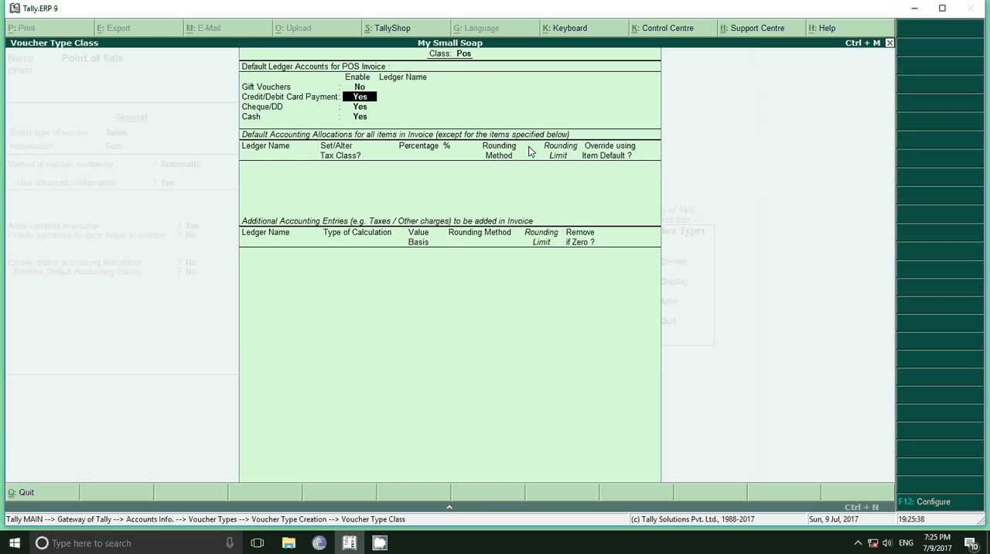
pyautogui.press('n')
pyautogui.press('Return')
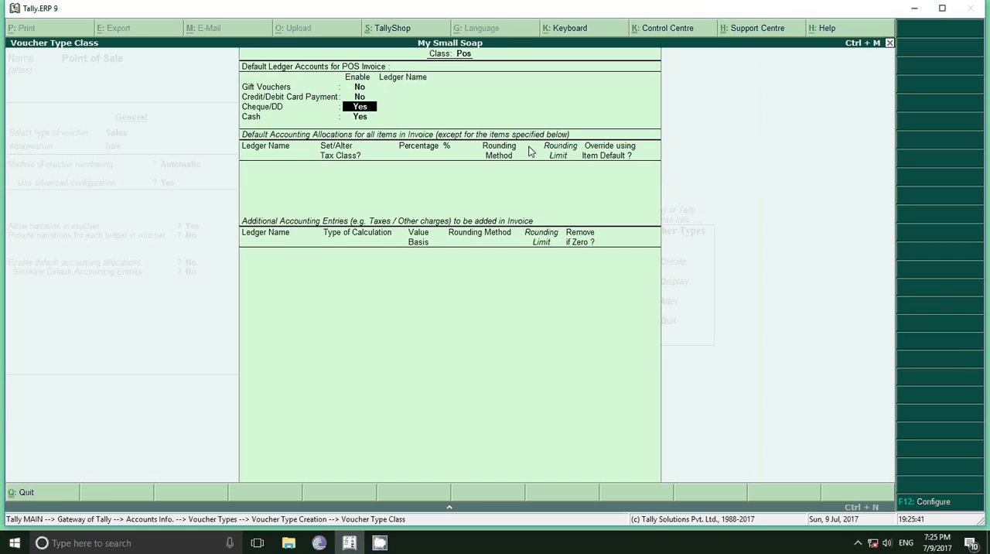
pyautogui.press('Return')
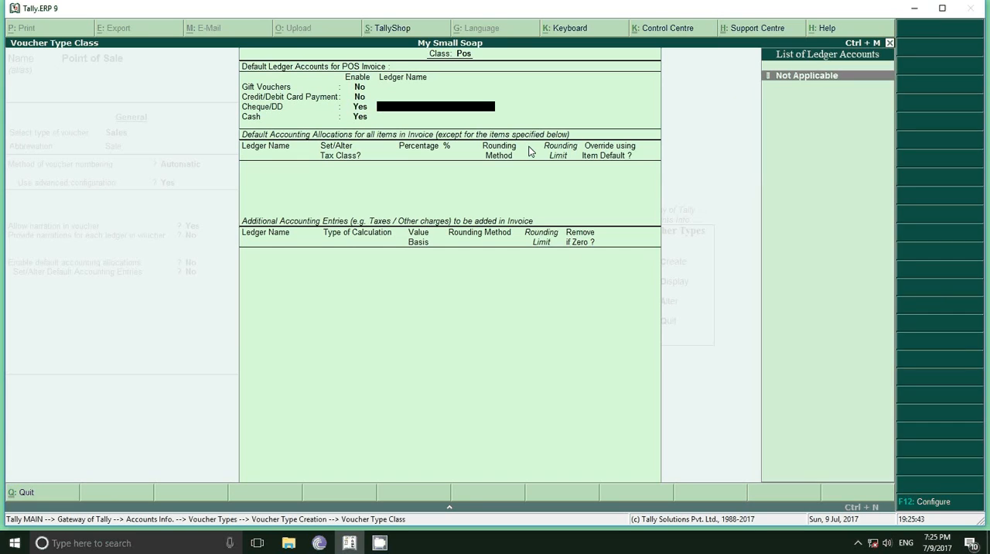
pyautogui.press('BackSpace')
pyautogui.write('n')
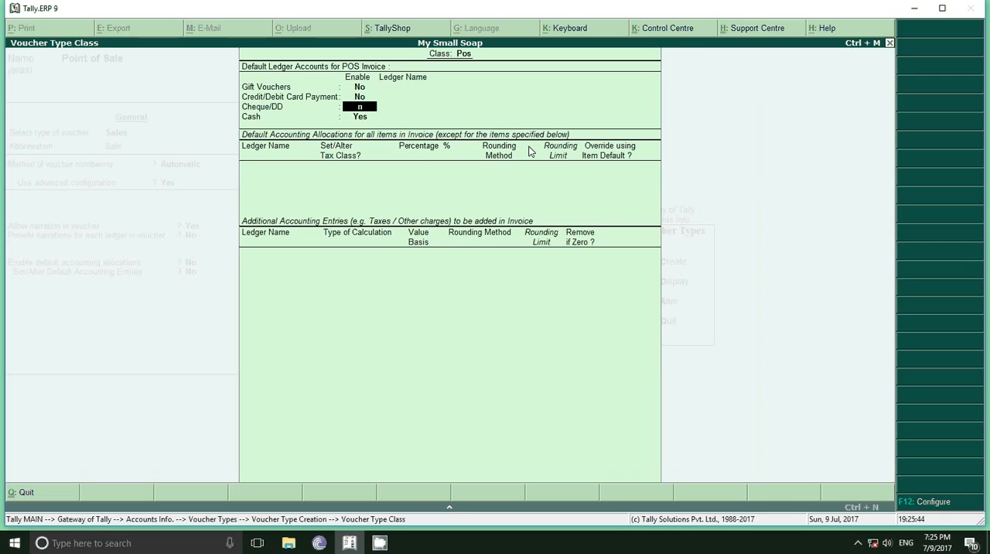
pyautogui.press('Return')
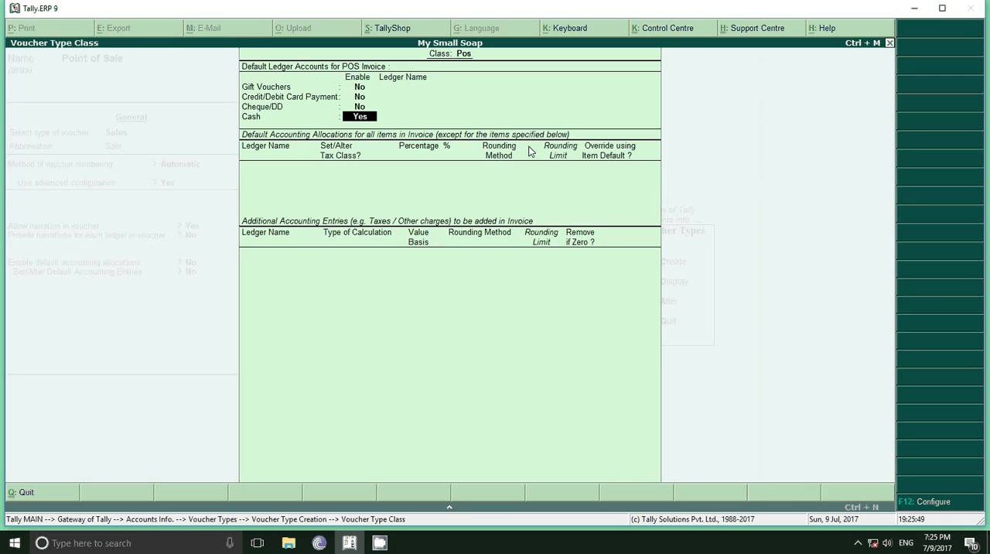
# Assign the Cash ledger to cash payments and set the Sale ledger as the default accounting allocation at 100 %
pyautogui.press('Return')
pyautogui.press('Down')
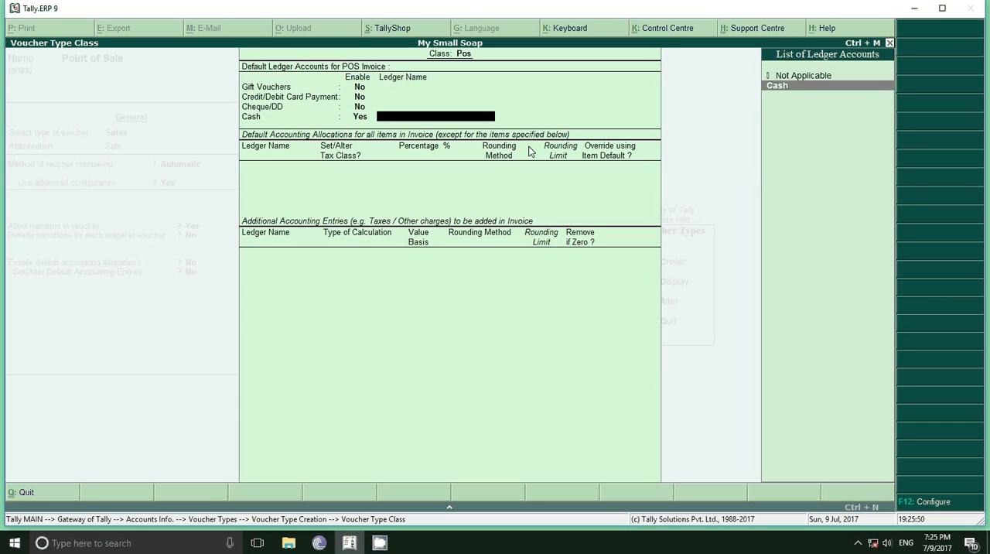
pyautogui.press('Return')
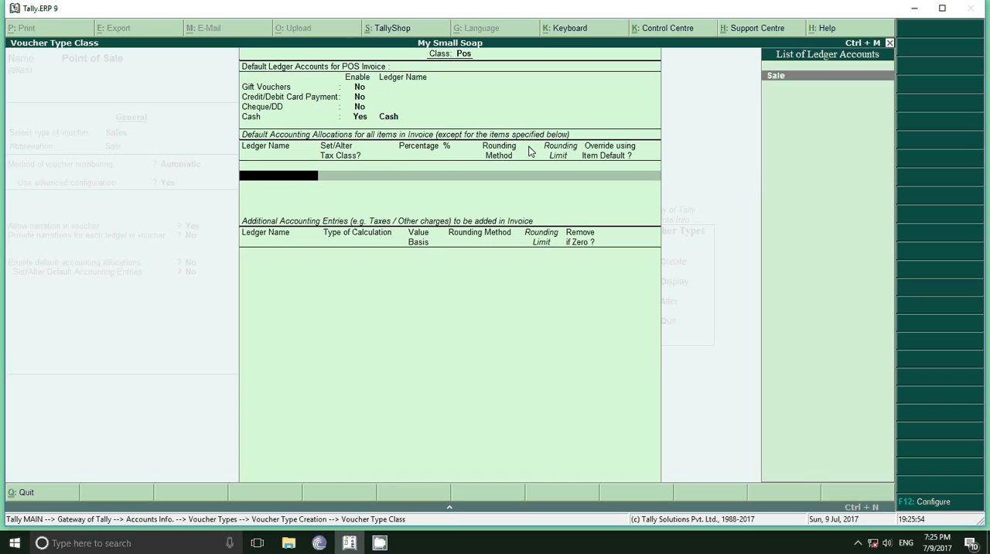
pyautogui.press('Return')
pyautogui.press('Return')
pyautogui.press('Return')
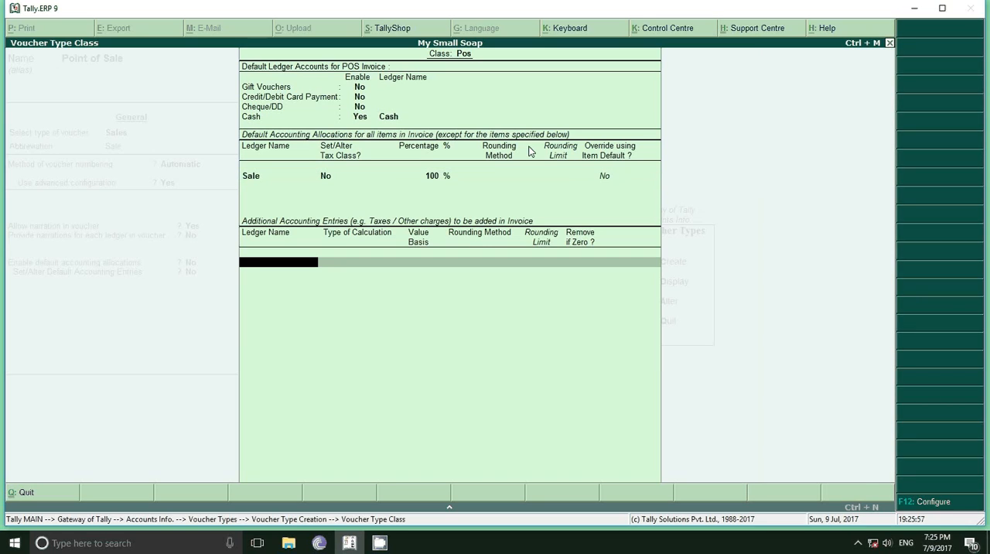
# Add the SGST and CGST ledgers as additional accounting entries of the class, and save the Point of Sale voucher type
pyautogui.write('SG')
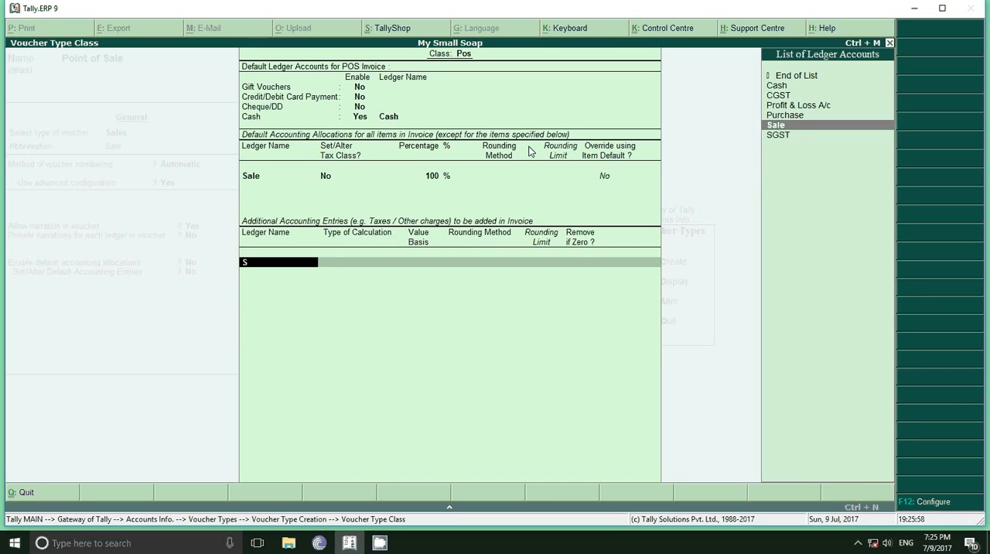
pyautogui.press('Return')
pyautogui.press('Return')
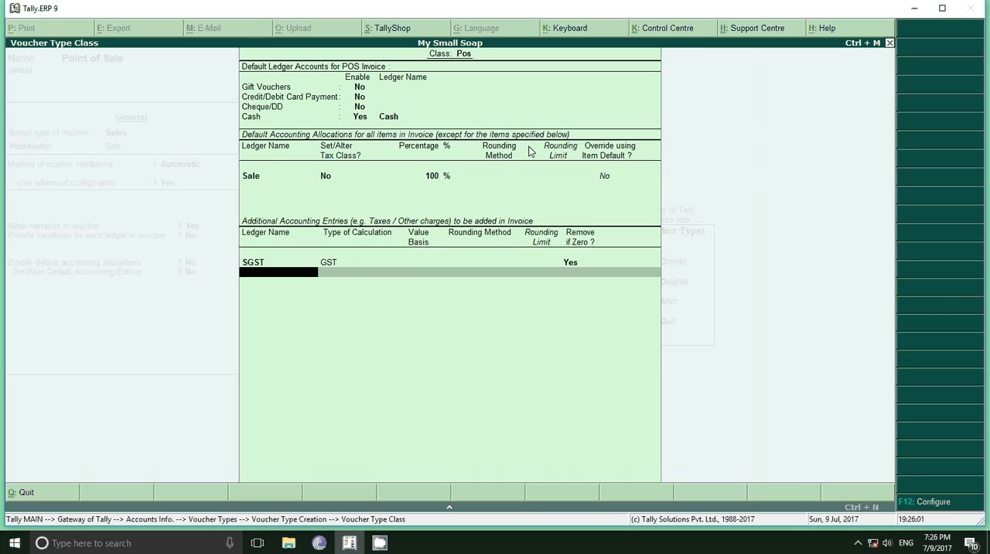
pyautogui.write('C')
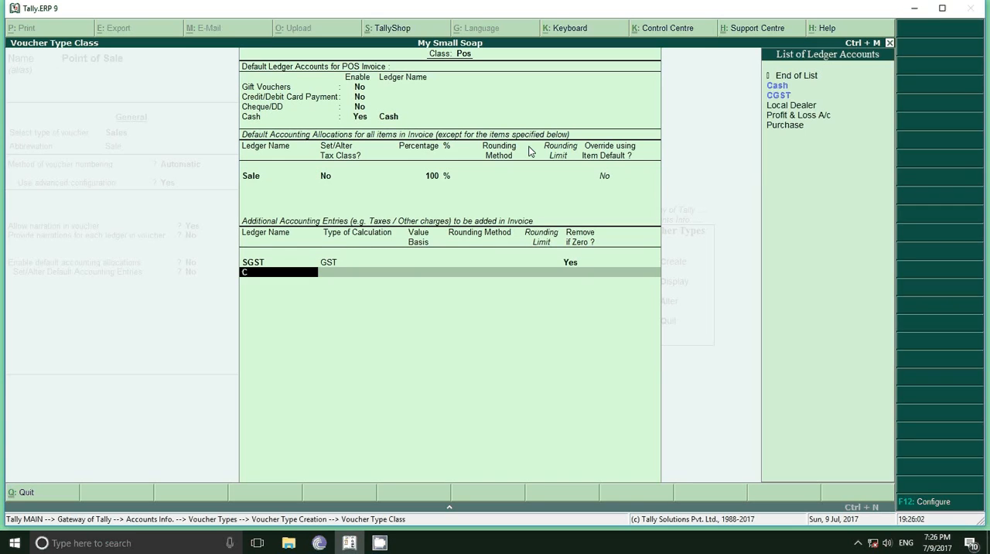
pyautogui.write('G')
pyautogui.press('Return')
pyautogui.press('Return')
pyautogui.press('Return')
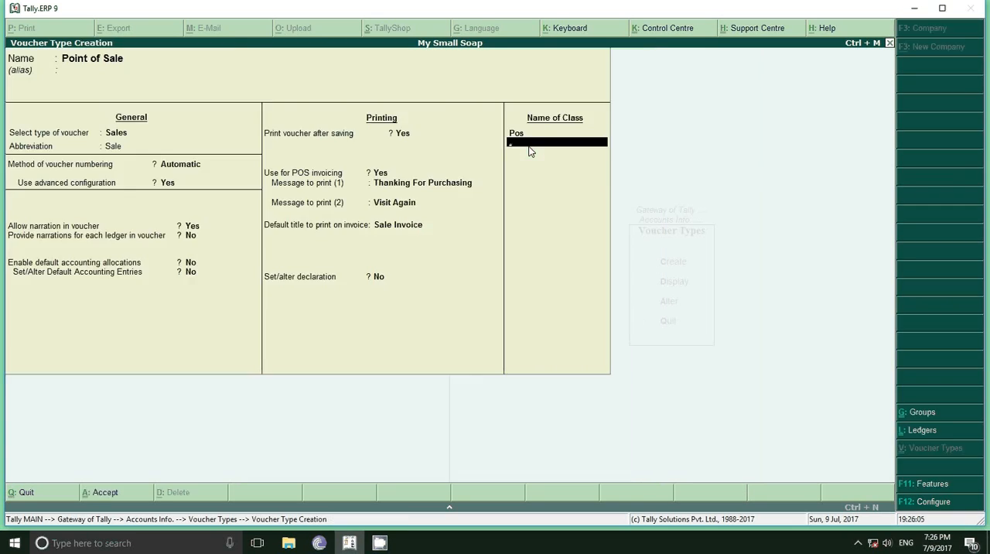
pyautogui.press('Return')
pyautogui.press('Return')
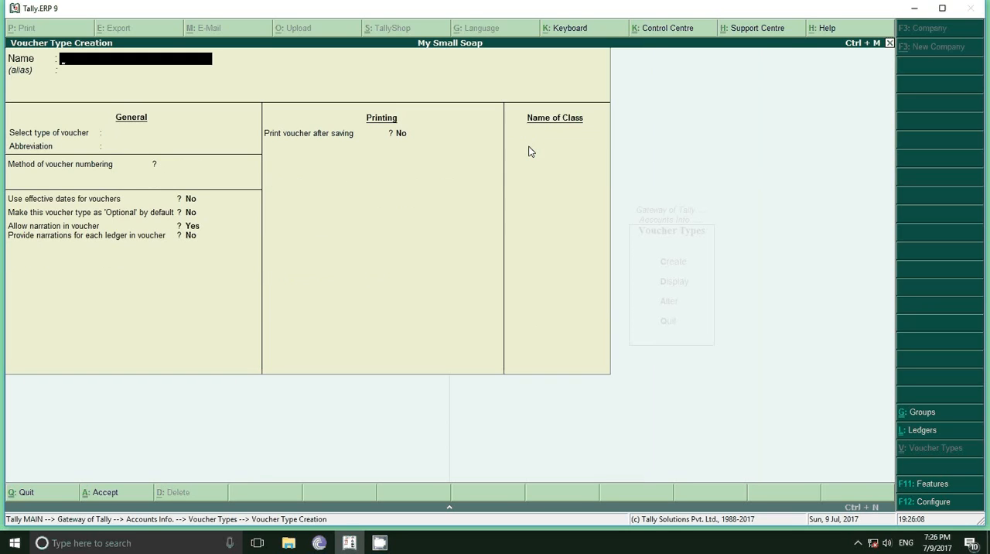
# Leave voucher type creation and open accounting voucher entry
pyautogui.press('Escape')
pyautogui.press('Return')
pyautogui.press('Escape')
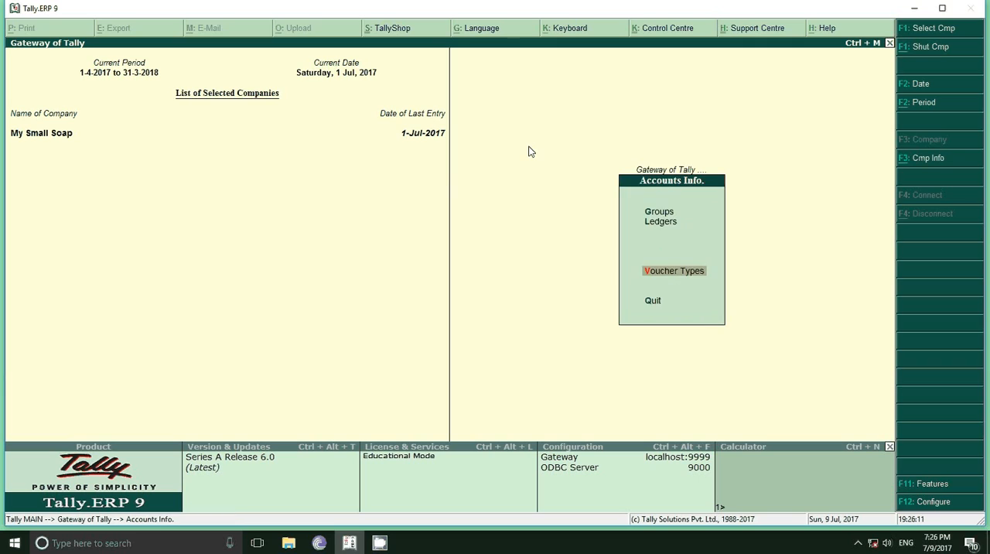
pyautogui.press('Escape')
pyautogui.press('Down')
pyautogui.press('Down')
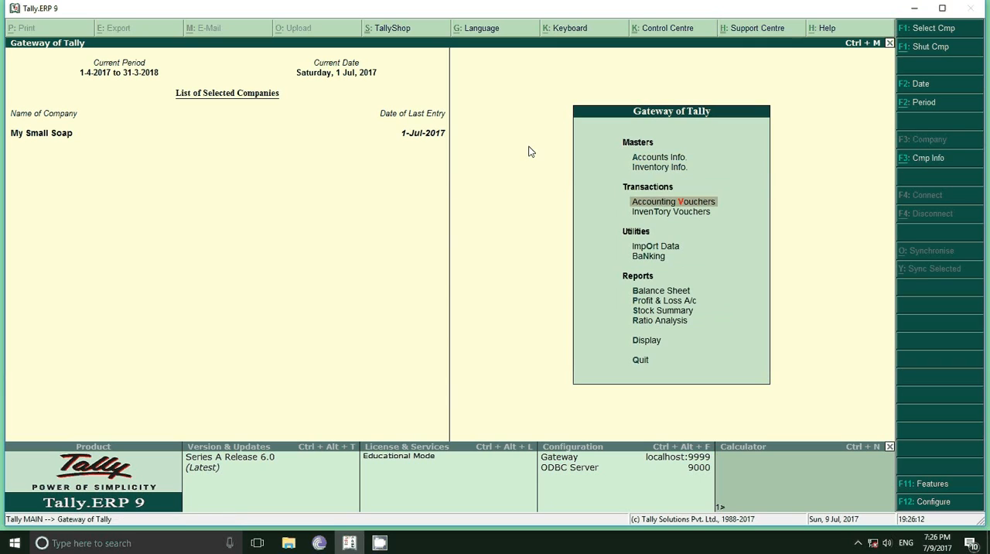
pyautogui.press('Return')
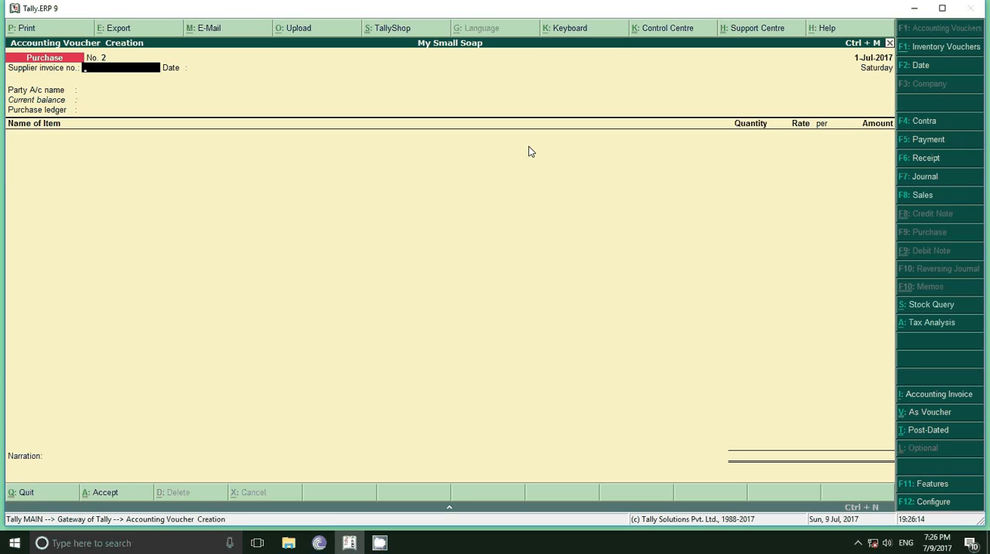
# Switch the new voucher to the Point of Sale sales type with the voucher class Pos
pyautogui.click(922, 198)
pyautogui.press('Up')
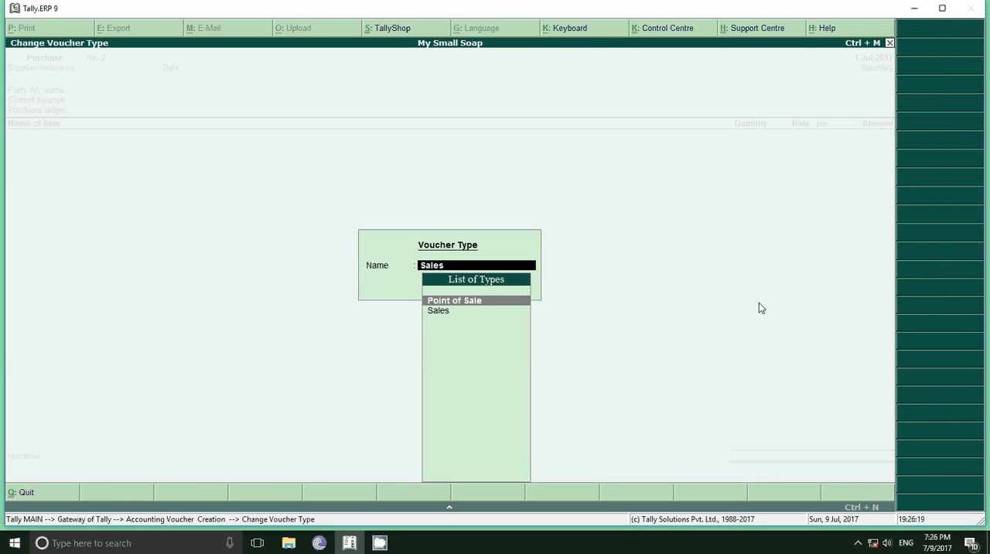
pyautogui.press('Return')
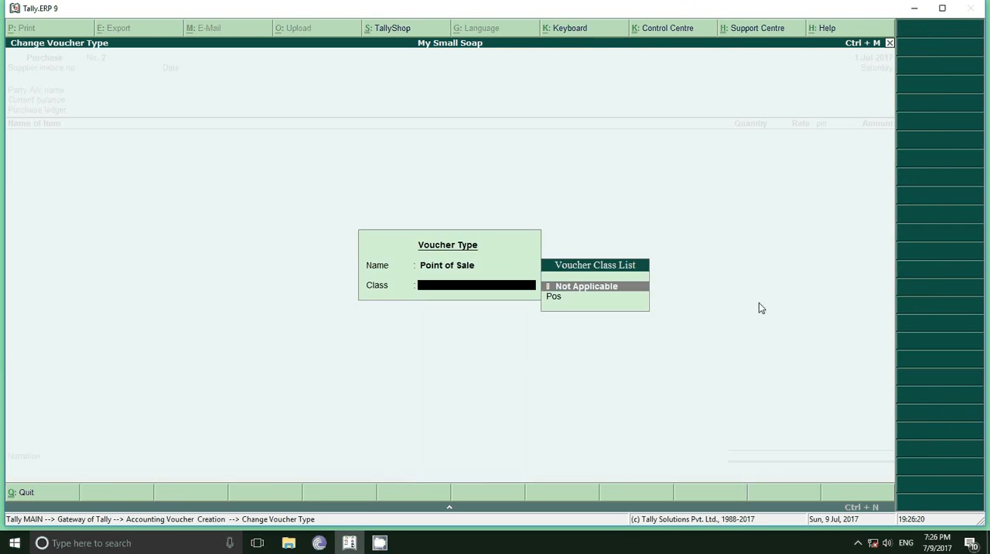
pyautogui.press('Down')
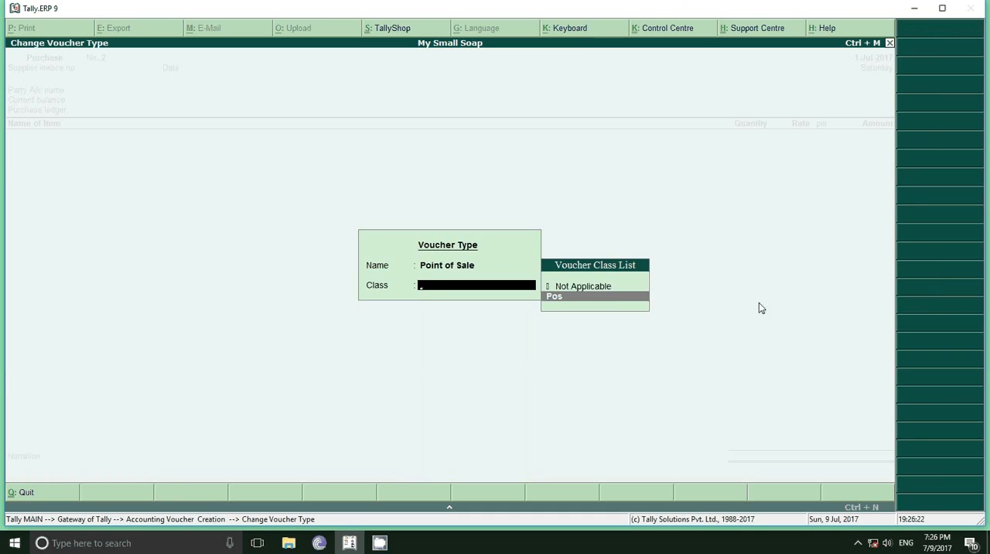
pyautogui.press('Return')
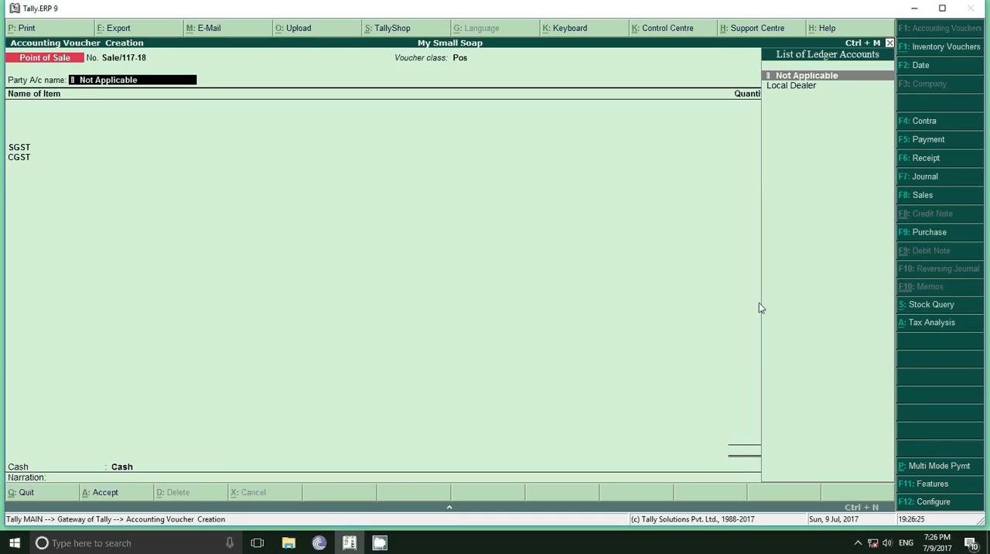
# Create a party ledger with the customer's name under Sundry Creditors, keeping the default ledger settings, for use as the voucher's party
pyautogui.hotkey('alt', 'c')
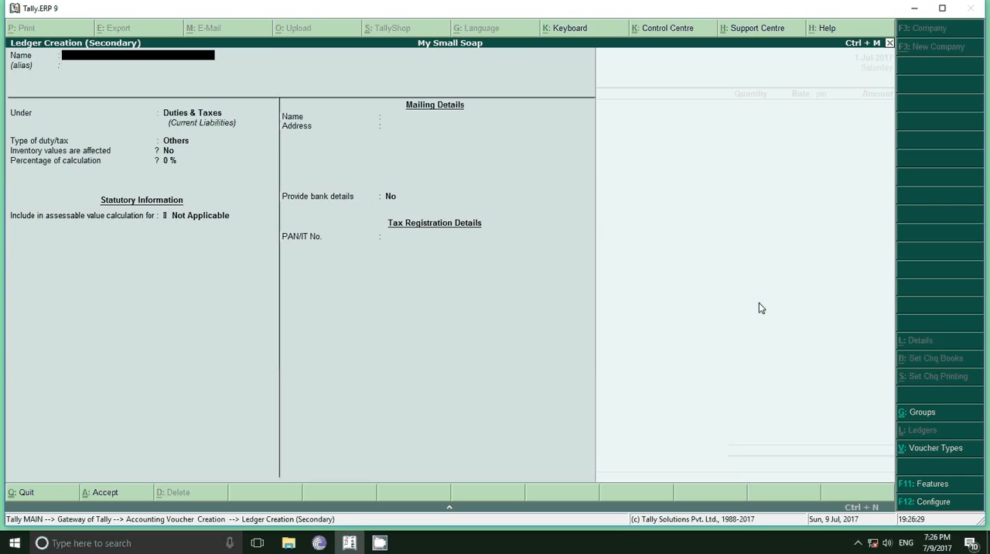
pyautogui.write('Amit')
pyautogui.press('Return')
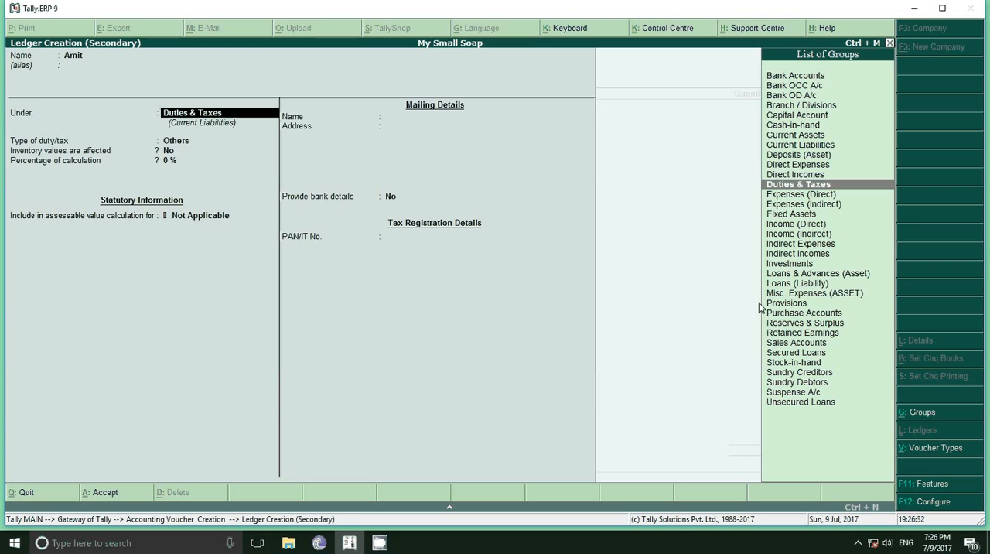
pyautogui.write('Cr')
pyautogui.press('Return')
pyautogui.press('Return')
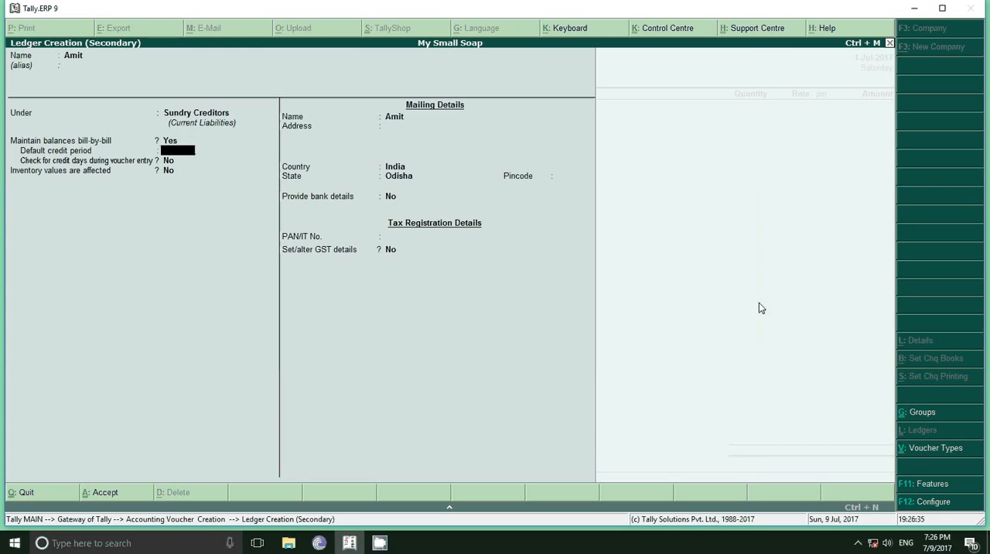
pyautogui.press('Return')
pyautogui.press('Return')
pyautogui.press('Return')
pyautogui.press('Return')
pyautogui.press('Return')
pyautogui.press('Return')
pyautogui.press('Return')
pyautogui.press('Return')
pyautogui.press('Return')
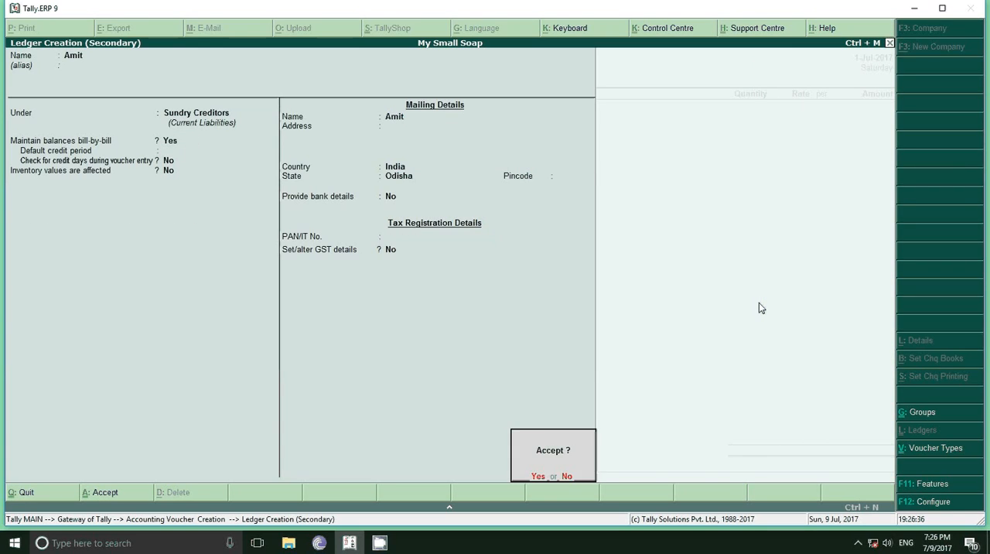
pyautogui.press('Return')
# Accept the buyer's details with the state Odisha and the GST registration type Unknown
pyautogui.press('Return')
pyautogui.press('Return')
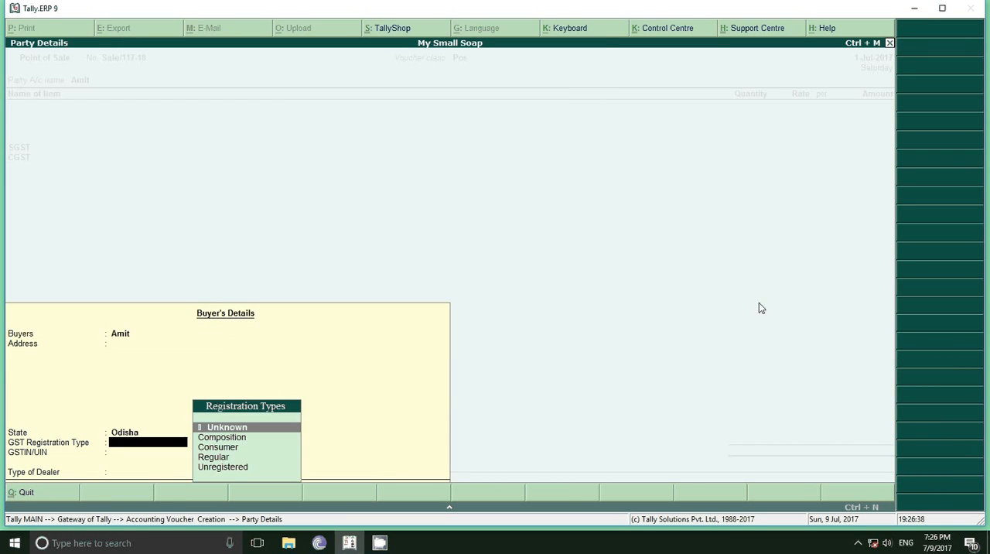
pyautogui.press('Return')
pyautogui.press('Return')
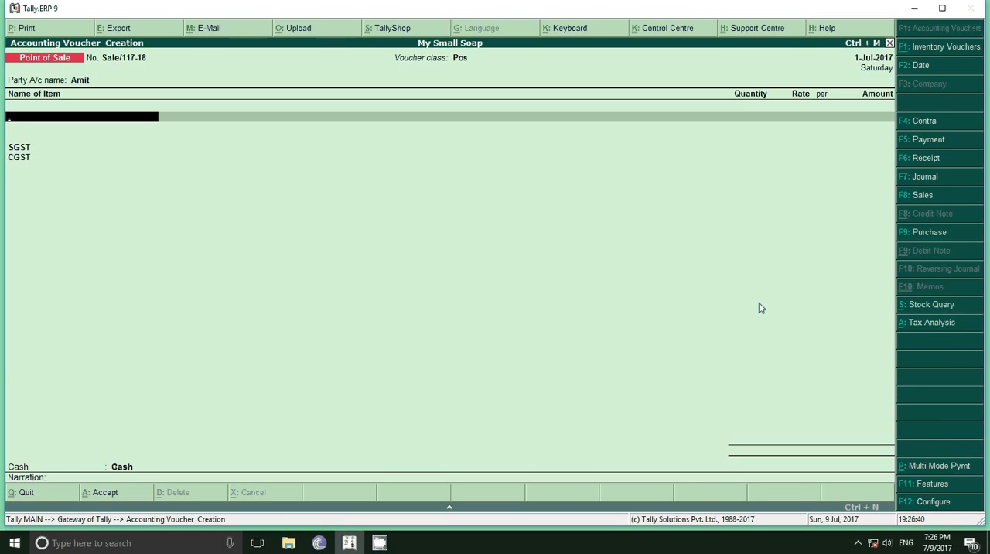
# Add the stock item Lovely with a quantity of 5 pcs to the sale and finish the item list
pyautogui.write('L')
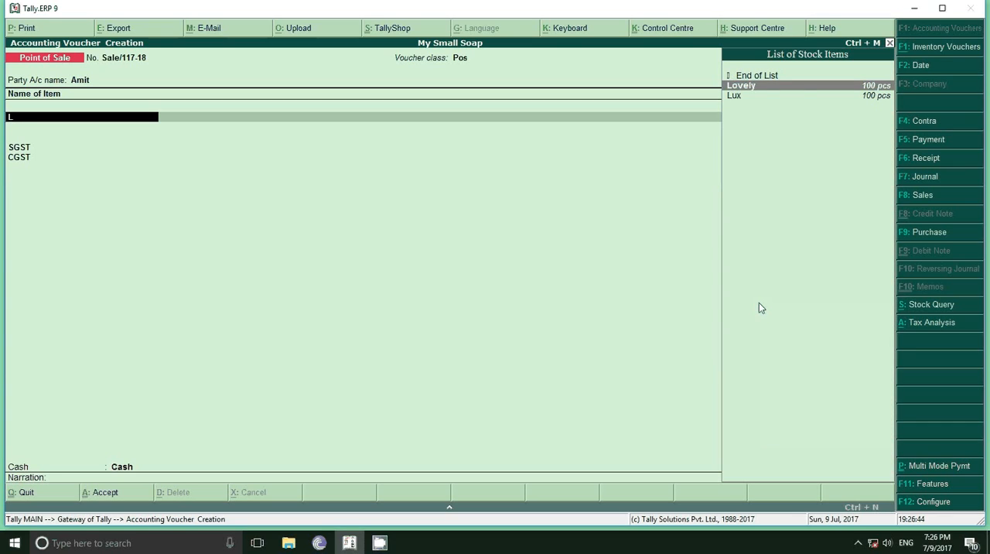
pyautogui.press('Return')
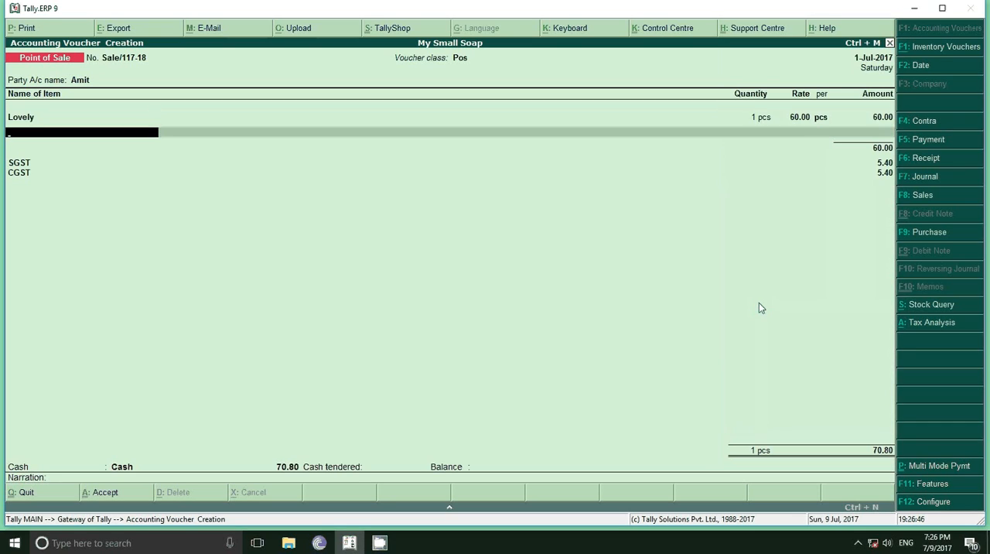
pyautogui.press('BackSpace')
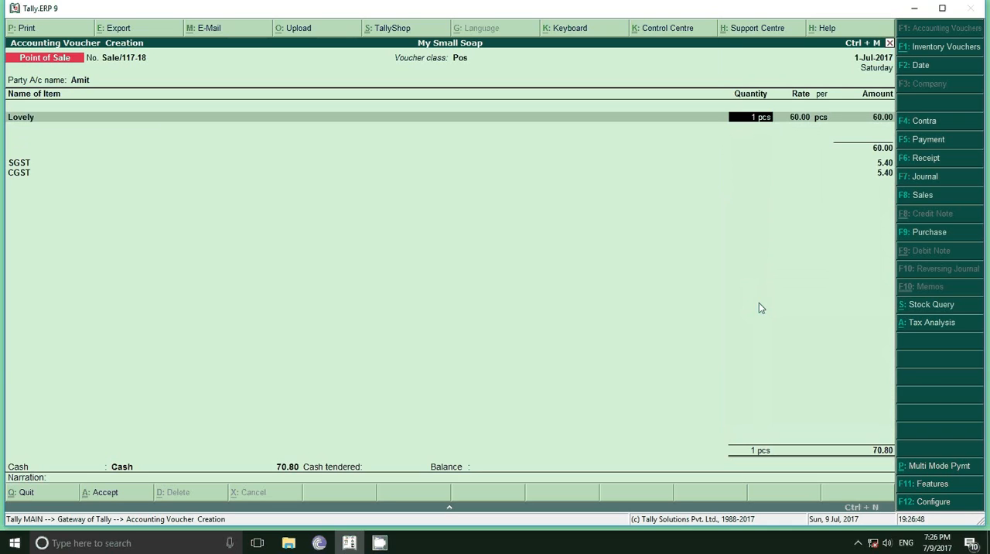
pyautogui.write('5')
pyautogui.press('Return')
pyautogui.press('Return')
pyautogui.press('Return')
pyautogui.press('Return')
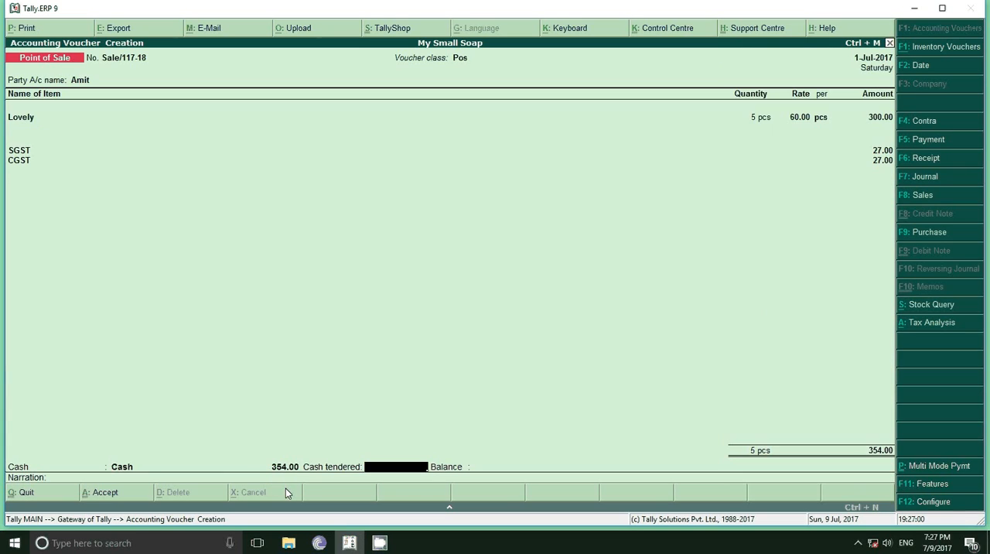
# Enter 500 as the cash tendered, leave the narration empty, and save the sale voucher
pyautogui.write('500')
pyautogui.press('Return')
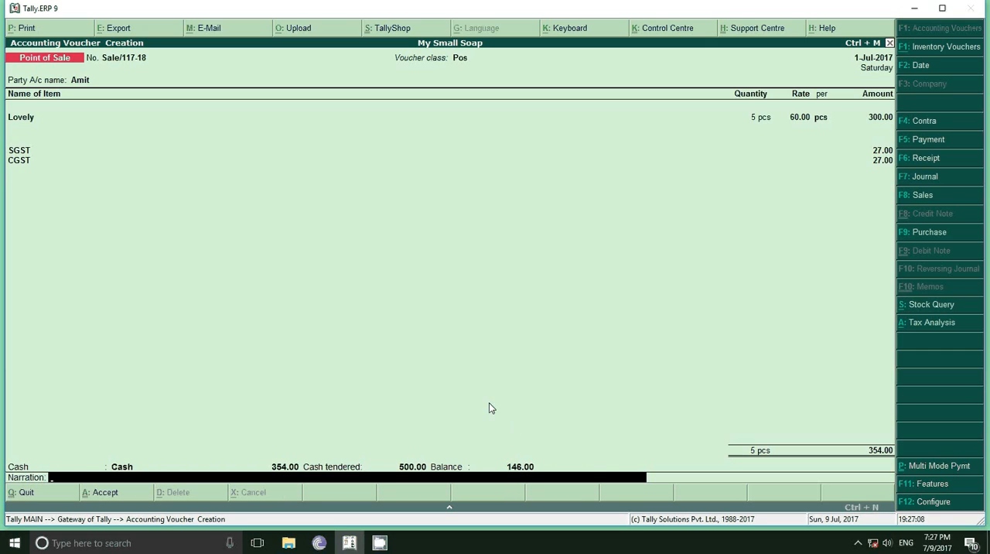
pyautogui.press('Return')
pyautogui.press('Return')
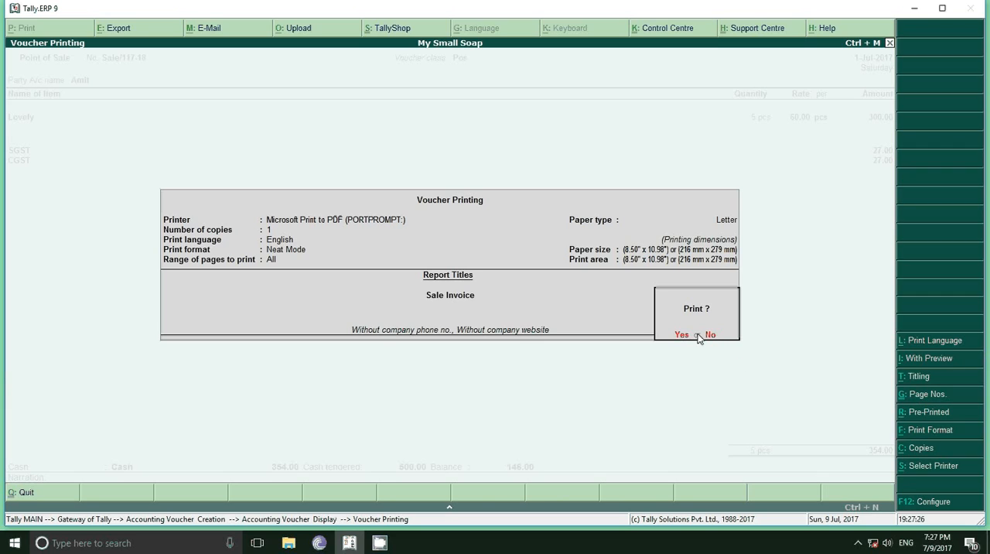
# Preview the printed Sale Invoice and enlarge it for reading
pyautogui.click(931, 358)
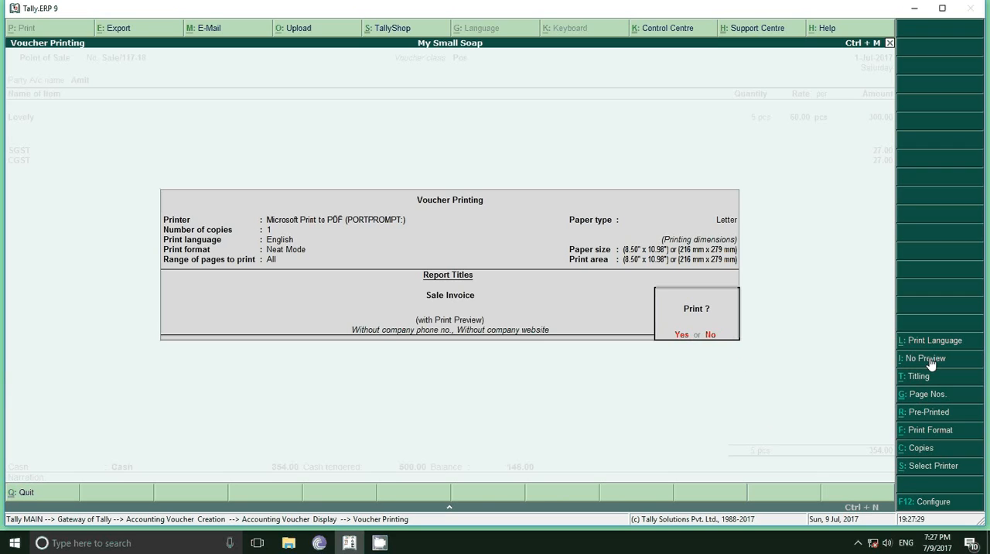
pyautogui.click(680, 337)
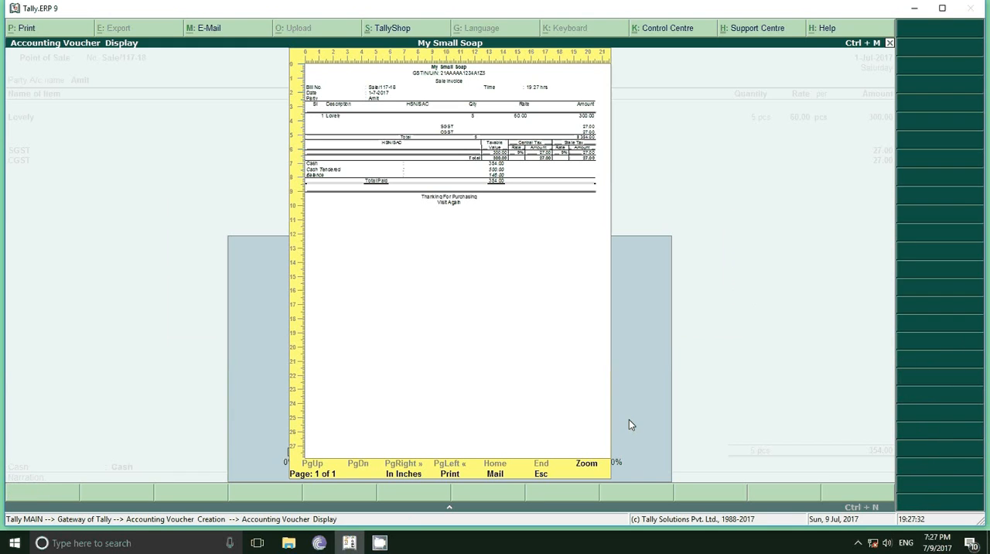
pyautogui.click(593, 466)
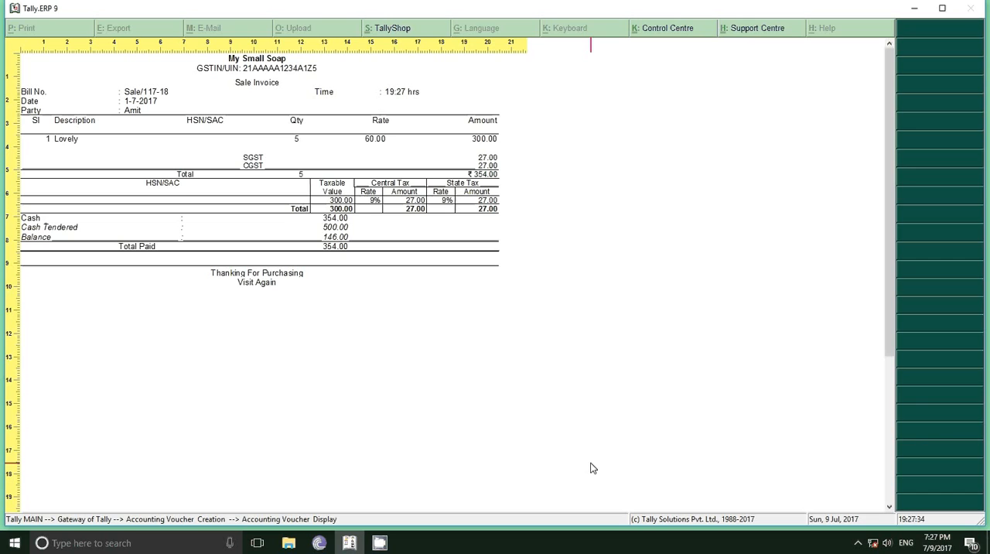